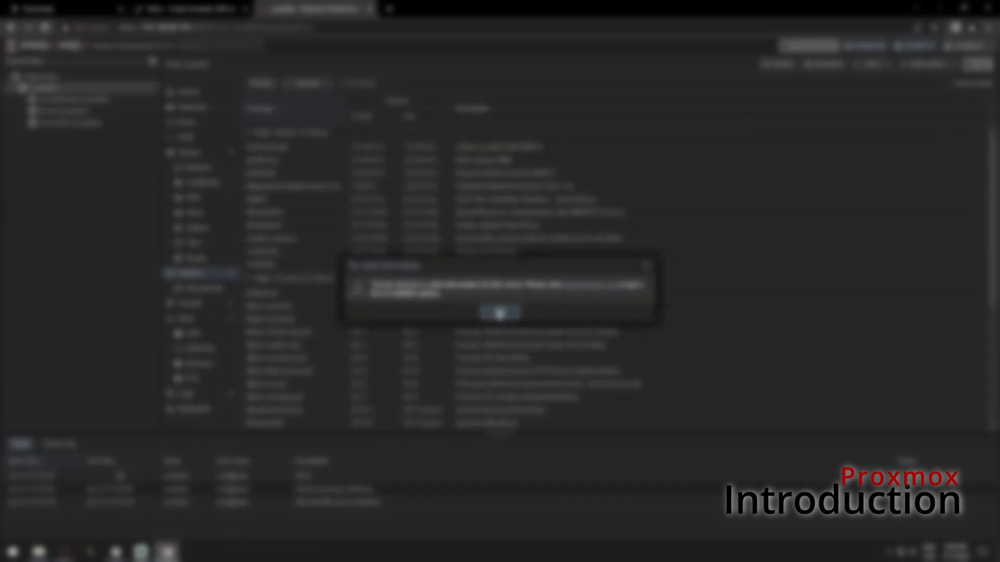
# Close the finished update task and reboot the node, confirming with Yes
pyautogui.click(698, 170)
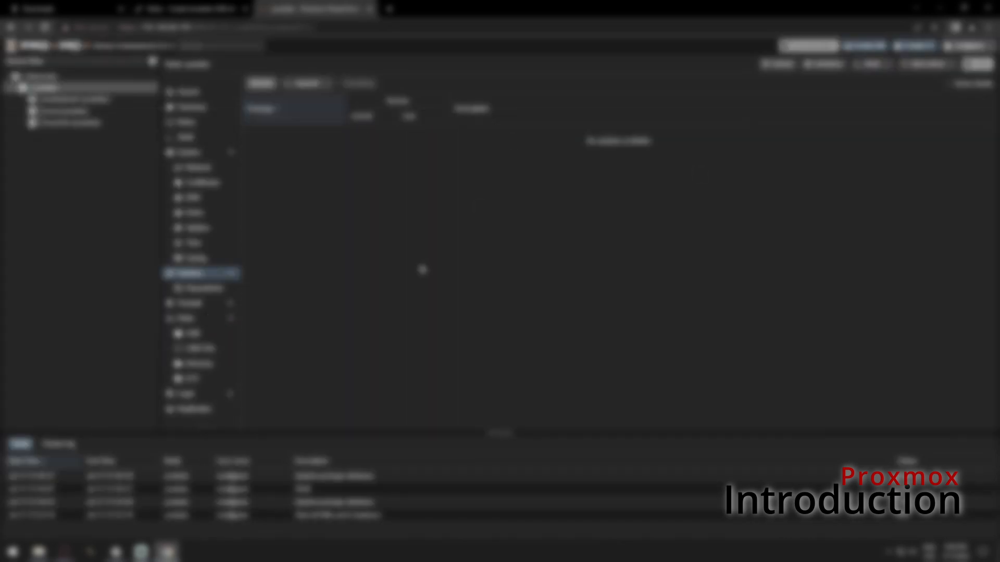
pyautogui.click(771, 64)
pyautogui.click(471, 315)
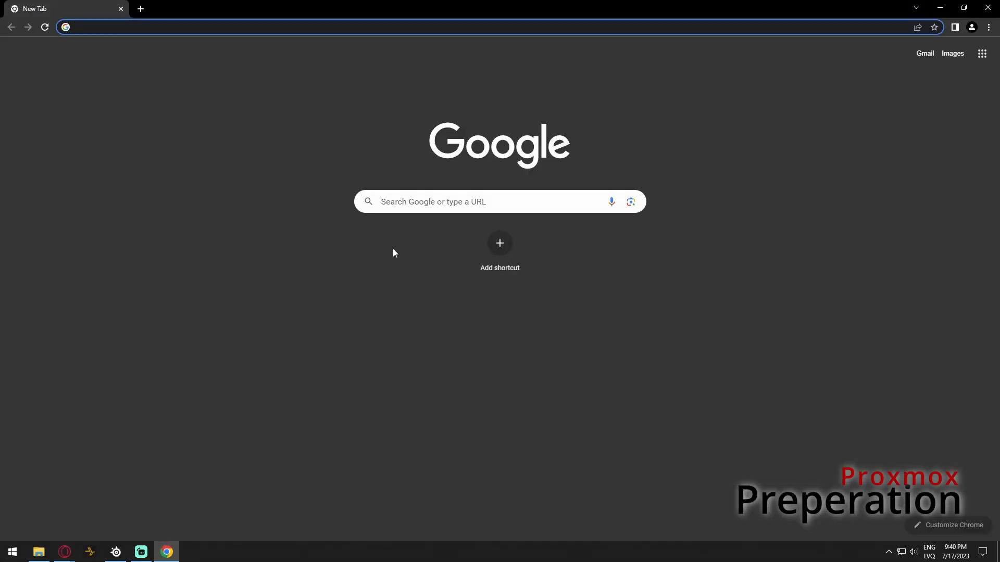
# Download the Proxmox VE 8.0 ISO from the official Proxmox website's ISO Images page
pyautogui.click(435, 198)
pyautogui.write('proxmox')
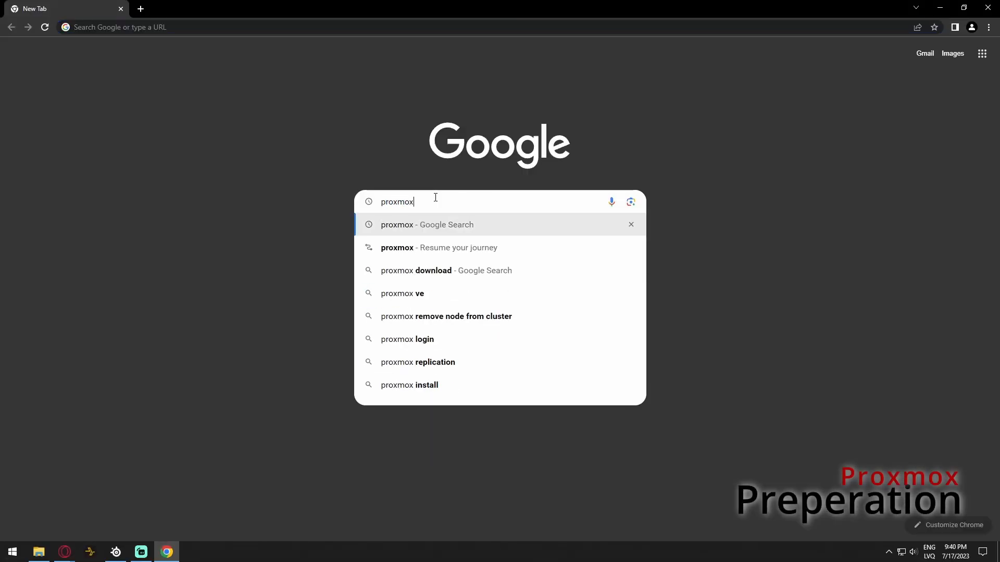
pyautogui.press('Return')
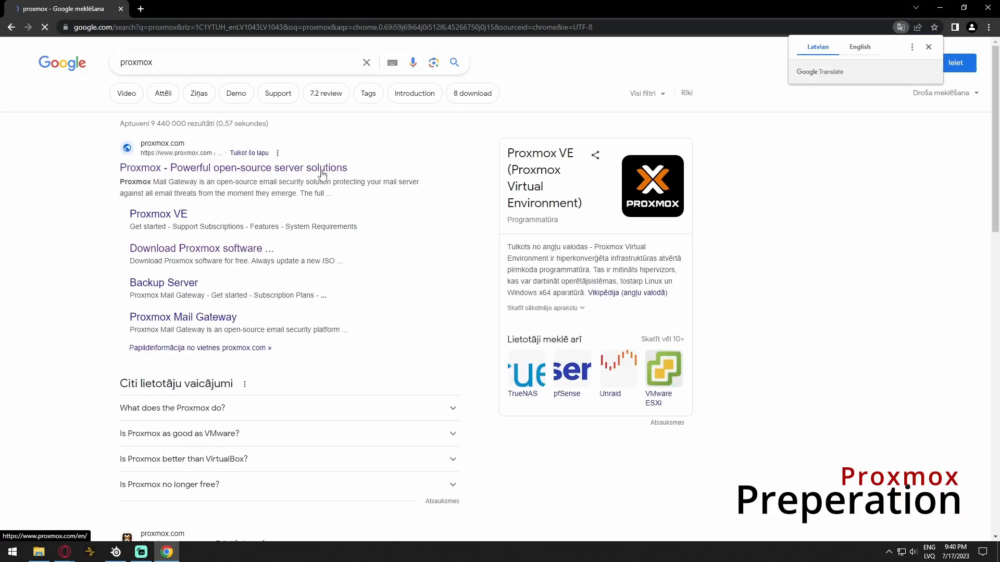
pyautogui.click(333, 167)
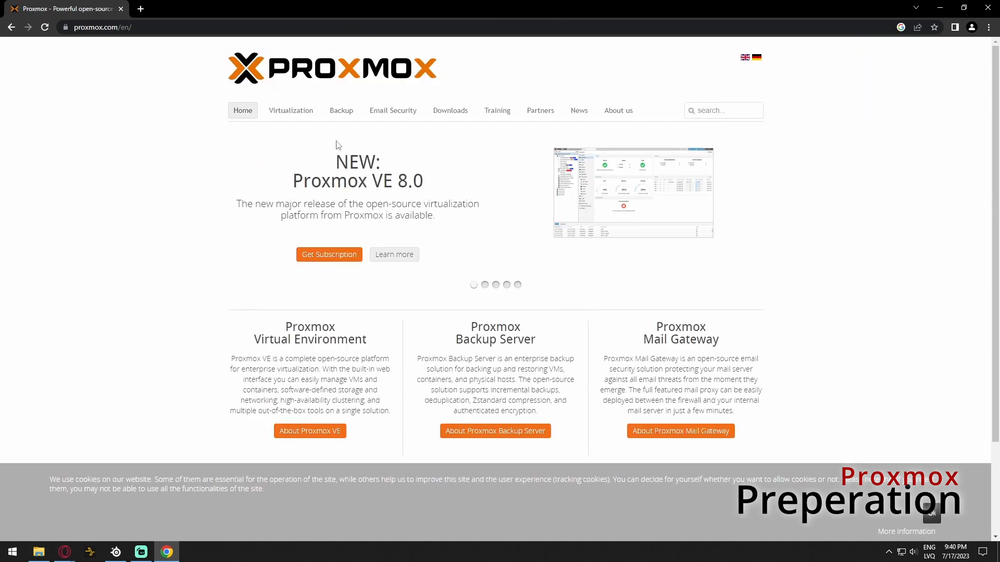
pyautogui.click(454, 110)
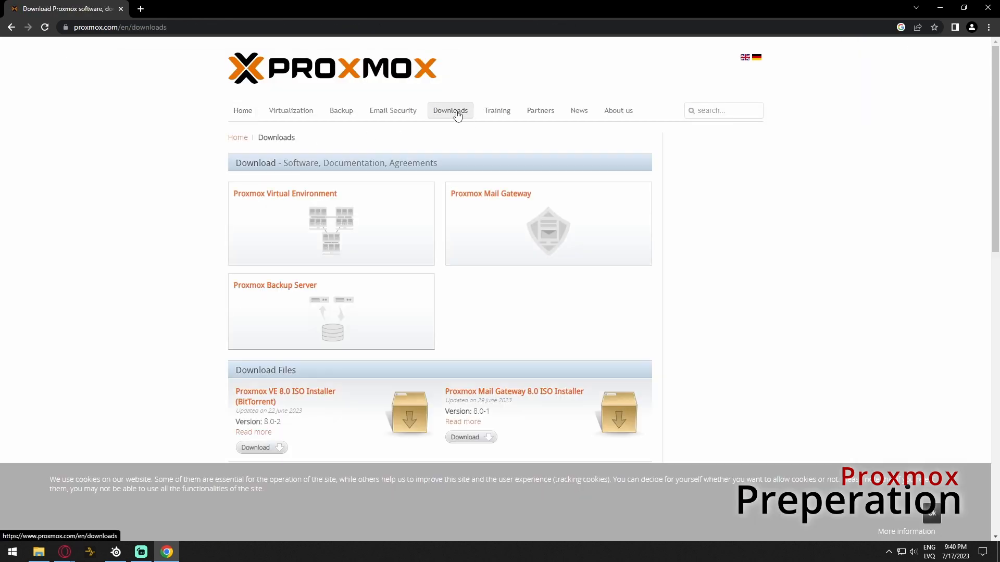
pyautogui.click(332, 223)
pyautogui.click(268, 198)
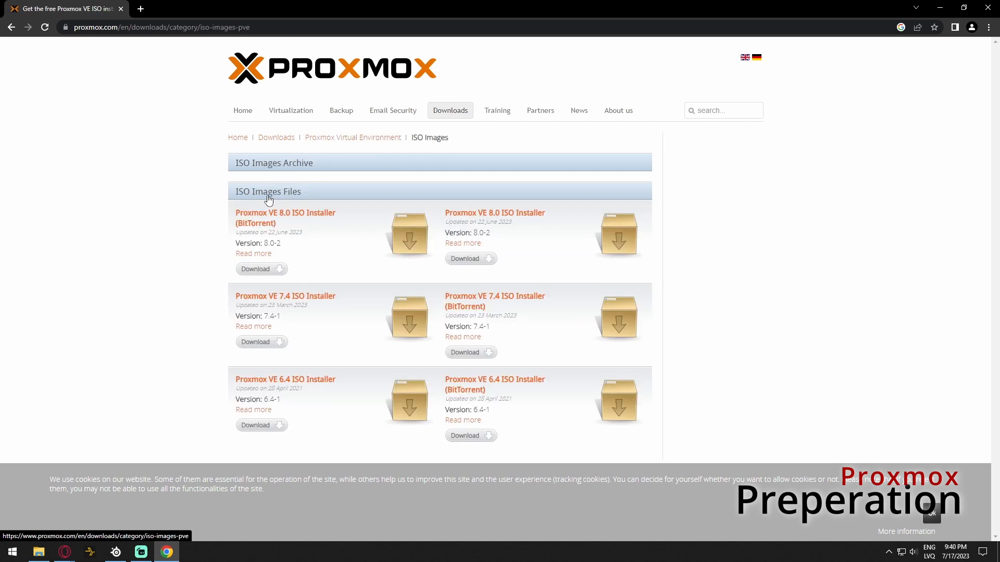
pyautogui.click(466, 260)
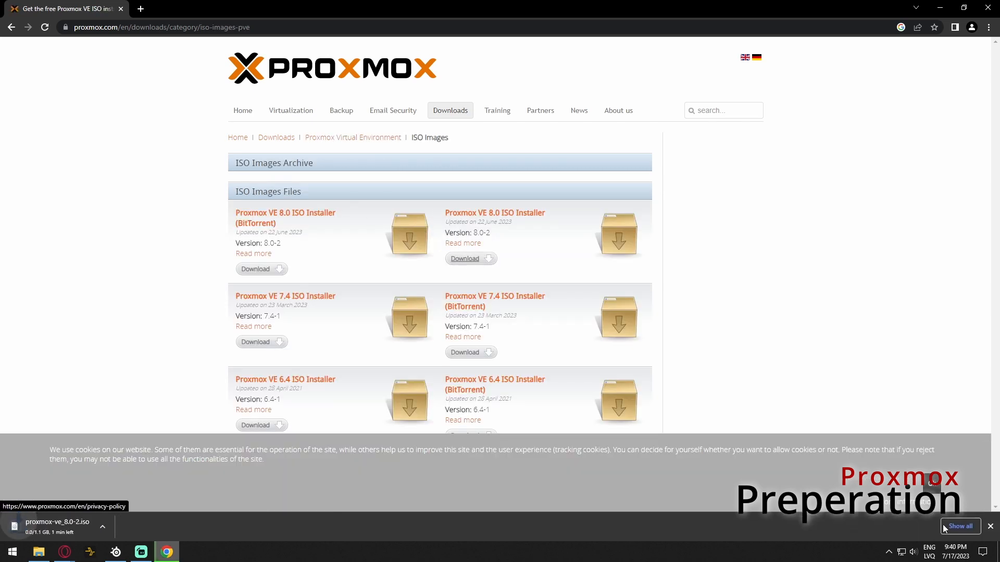
pyautogui.click(963, 527)
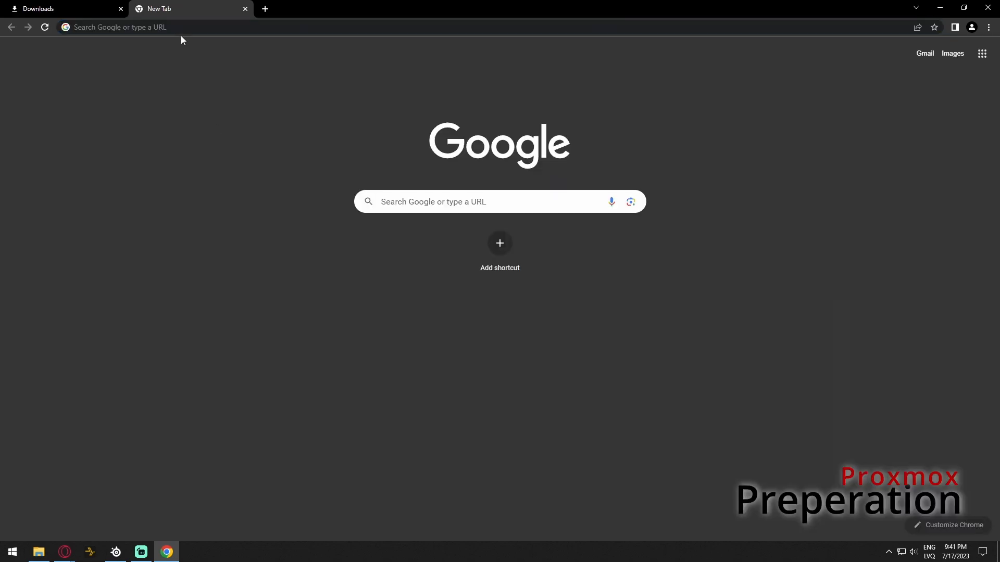
# Download portable rufus-4.1p.exe from rufus.ie, launch it, and decline online update checks
pyautogui.click(181, 31)
pyautogui.write('rufus')
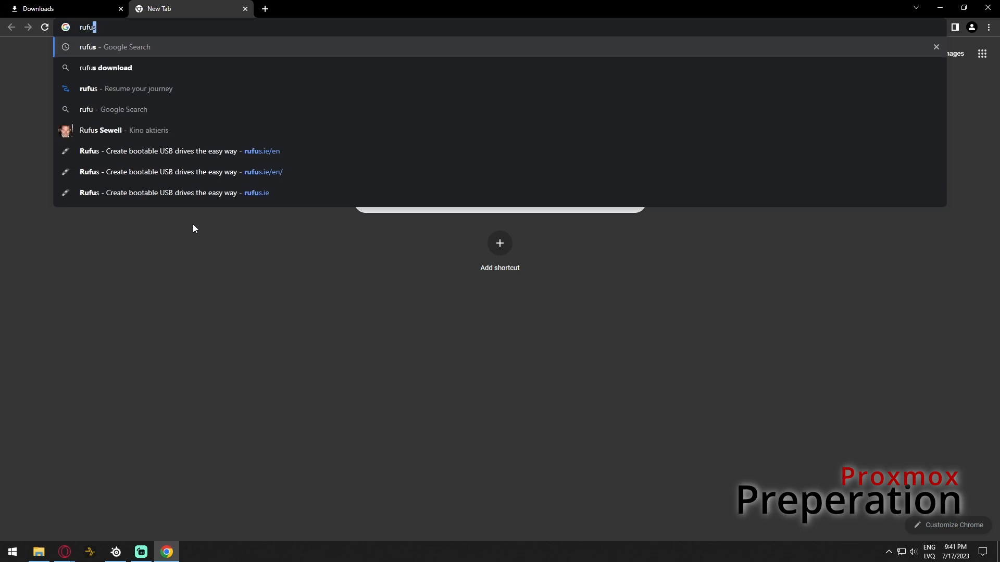
pyautogui.press('Return')
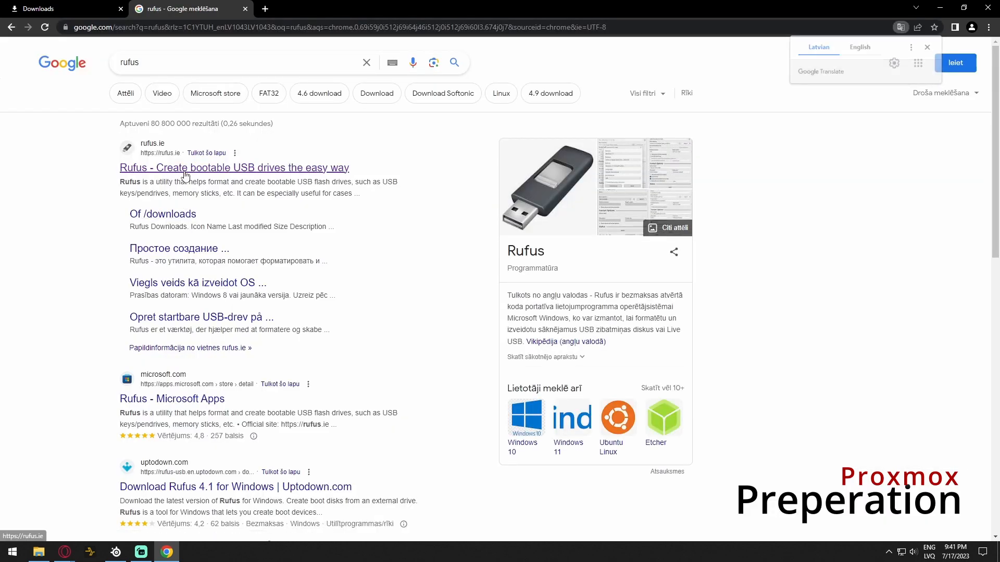
pyautogui.click(183, 170)
pyautogui.scroll(-10, 203, 281)
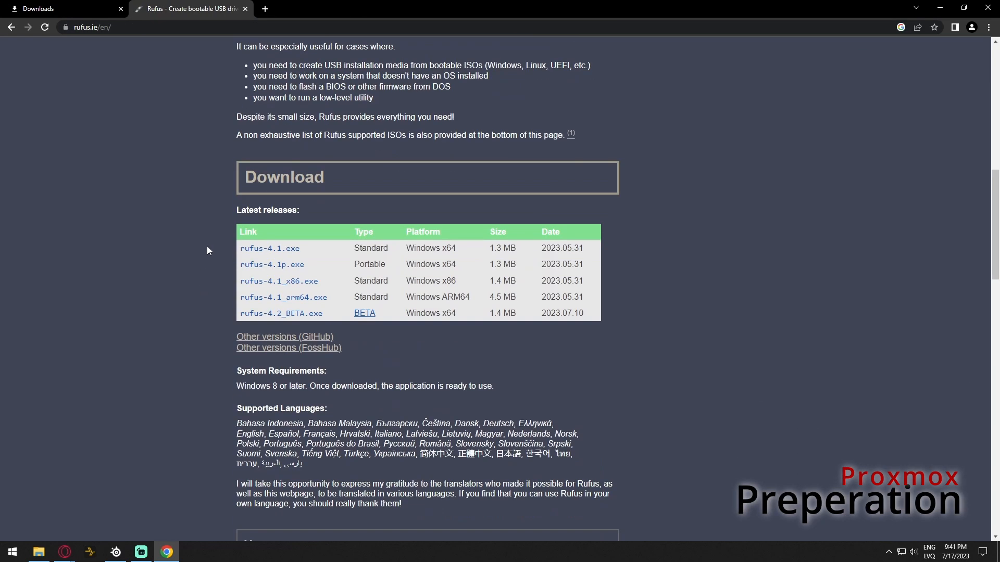
pyautogui.click(279, 161)
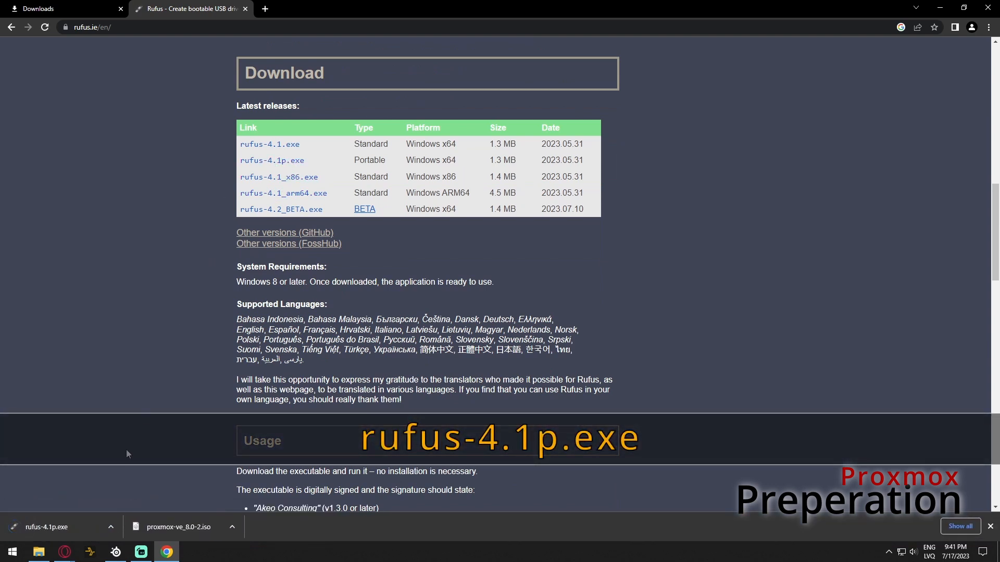
pyautogui.click(77, 526)
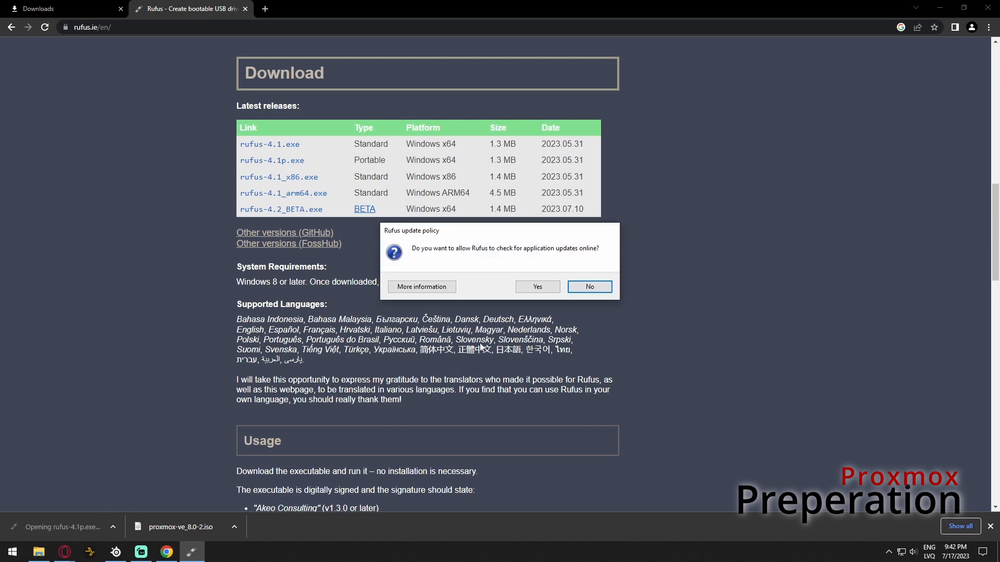
pyautogui.click(586, 287)
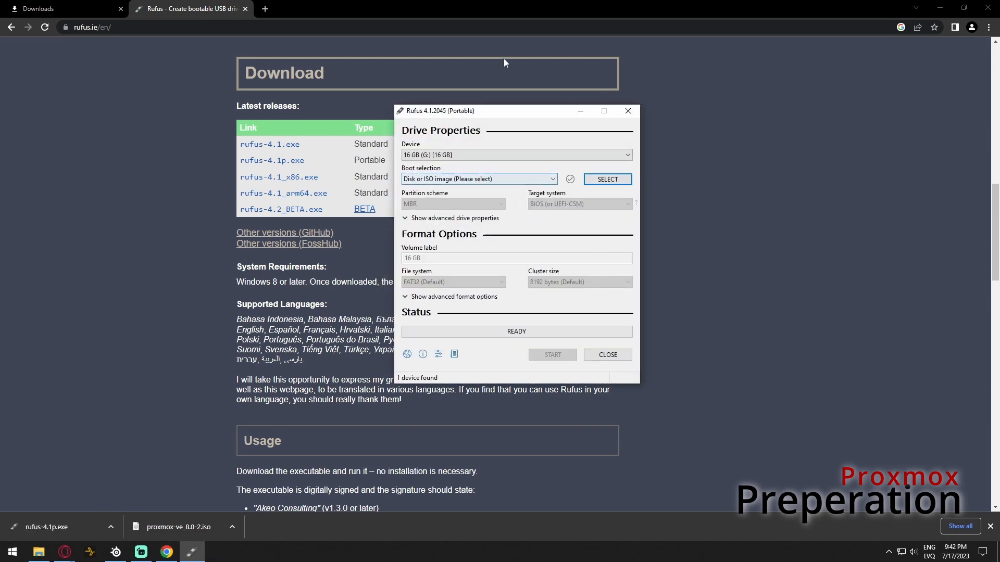
# In Rufus, select the 16 GB USB drive and load proxmox-ve_8.0-2.iso as the boot image
pyautogui.click(938, 11)
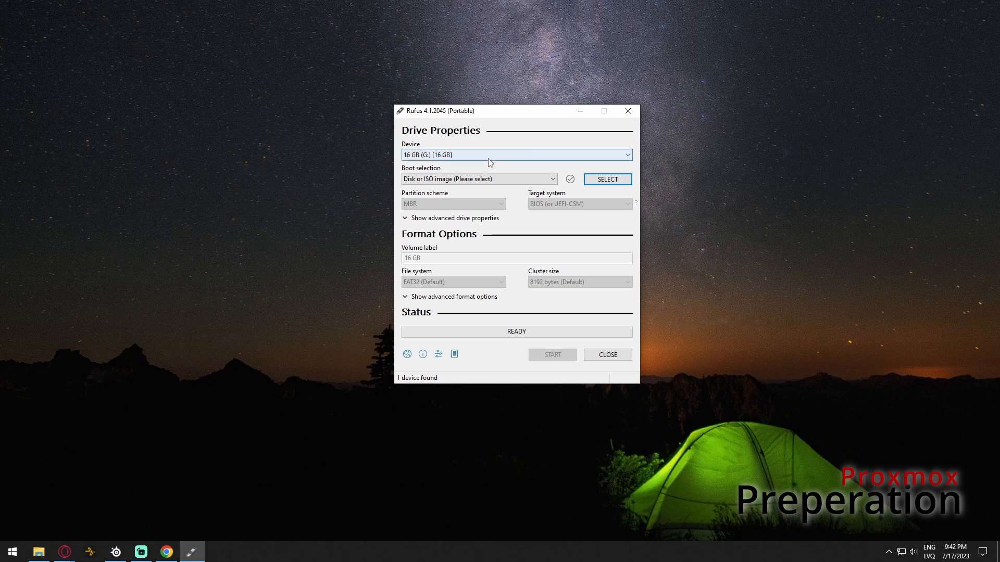
pyautogui.click(484, 155)
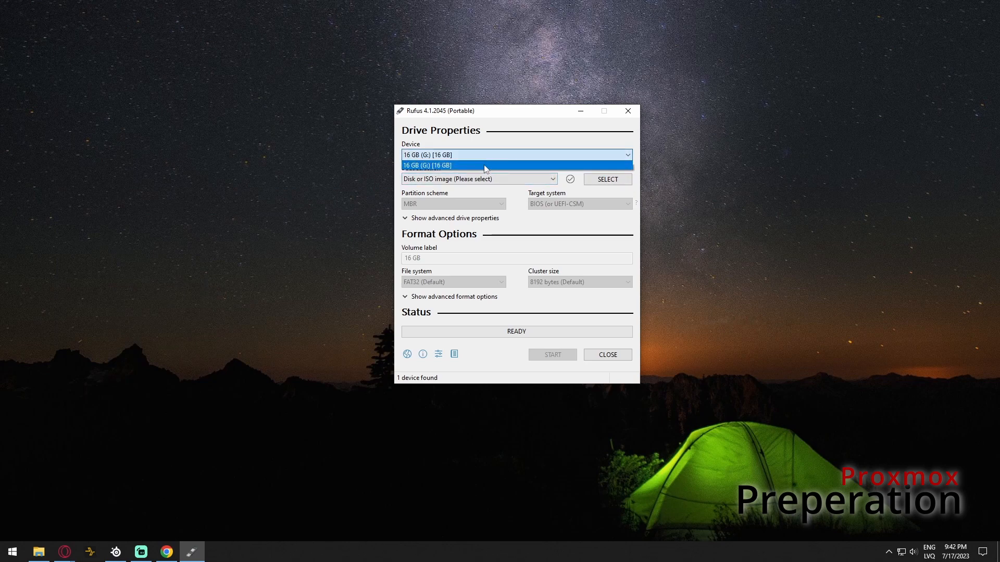
pyautogui.click(483, 164)
pyautogui.click(484, 179)
pyautogui.click(494, 182)
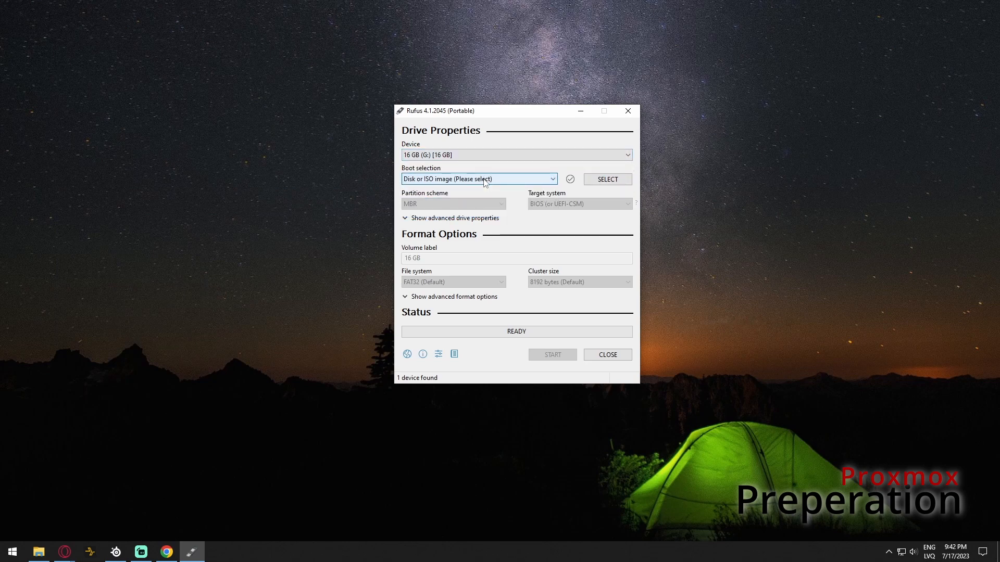
pyautogui.click(605, 179)
pyautogui.click(536, 208)
pyautogui.click(798, 380)
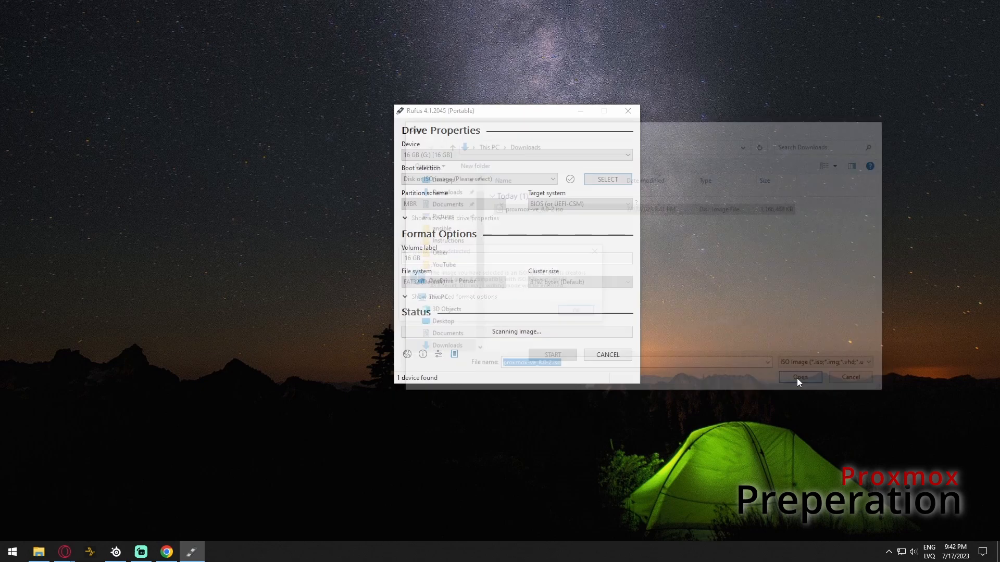
# Write the image in ISO mode, confirm erasing the drive, and close Rufus when done
pyautogui.click(596, 314)
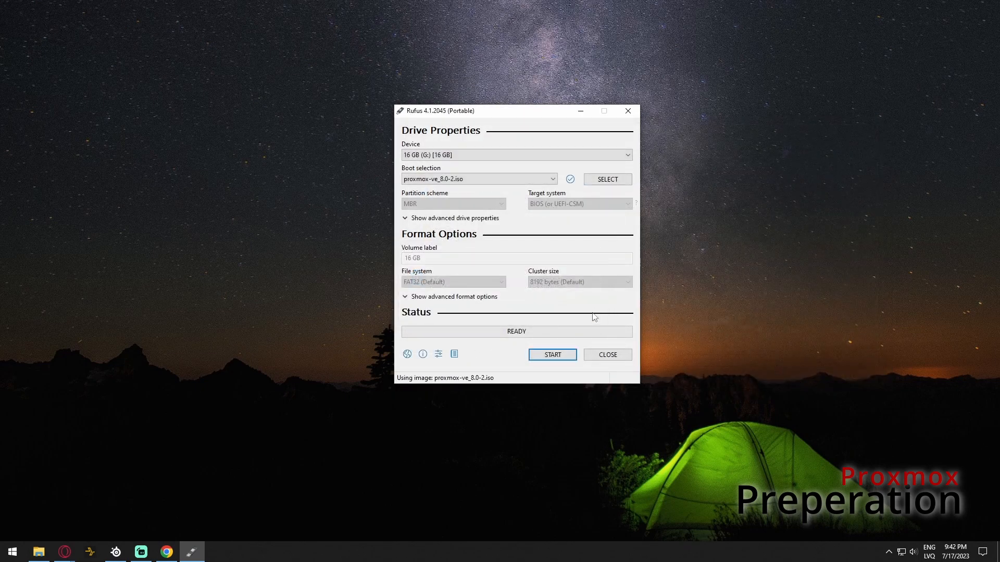
pyautogui.click(551, 356)
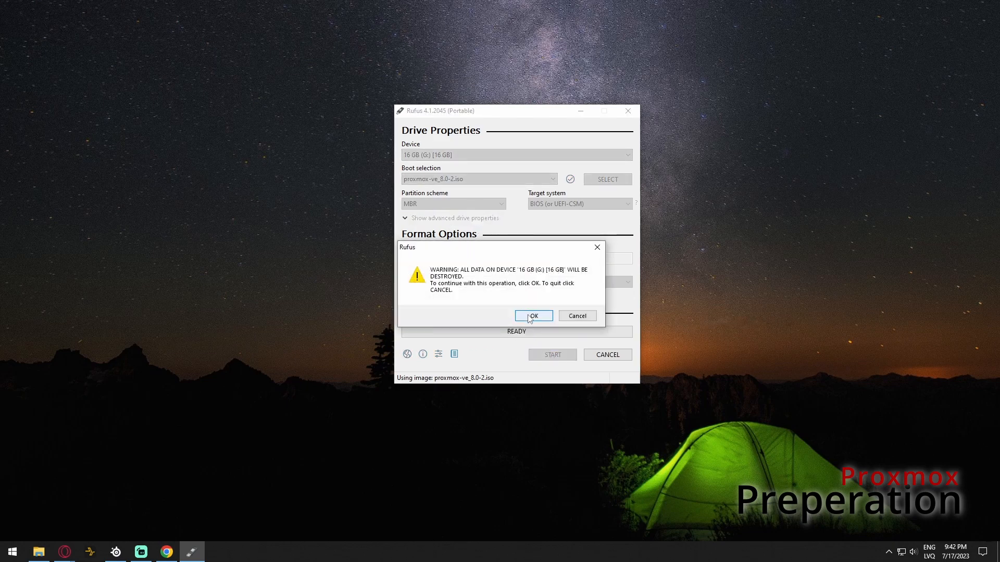
pyautogui.click(533, 316)
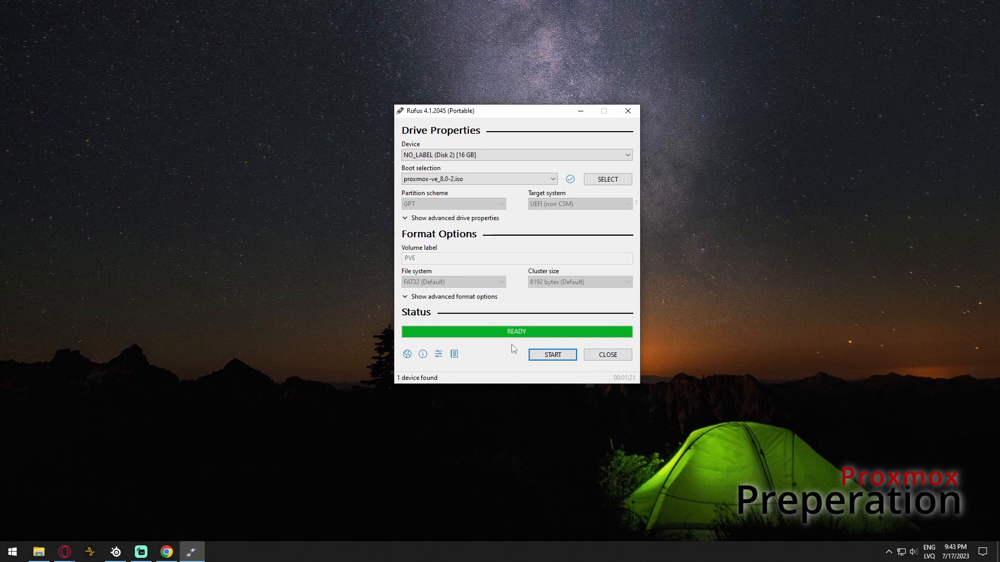
pyautogui.click(608, 355)
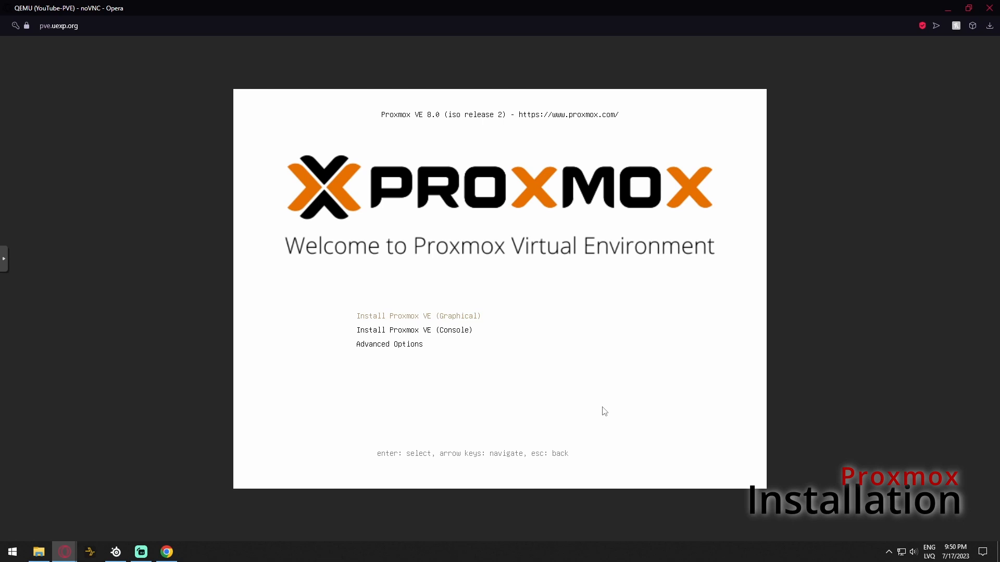
# Start Install Proxmox VE (Graphical) from the boot menu and accept the EULA
pyautogui.press('Down')
pyautogui.press('Down')
pyautogui.press('Up')
pyautogui.press('Up')
pyautogui.press('Return')
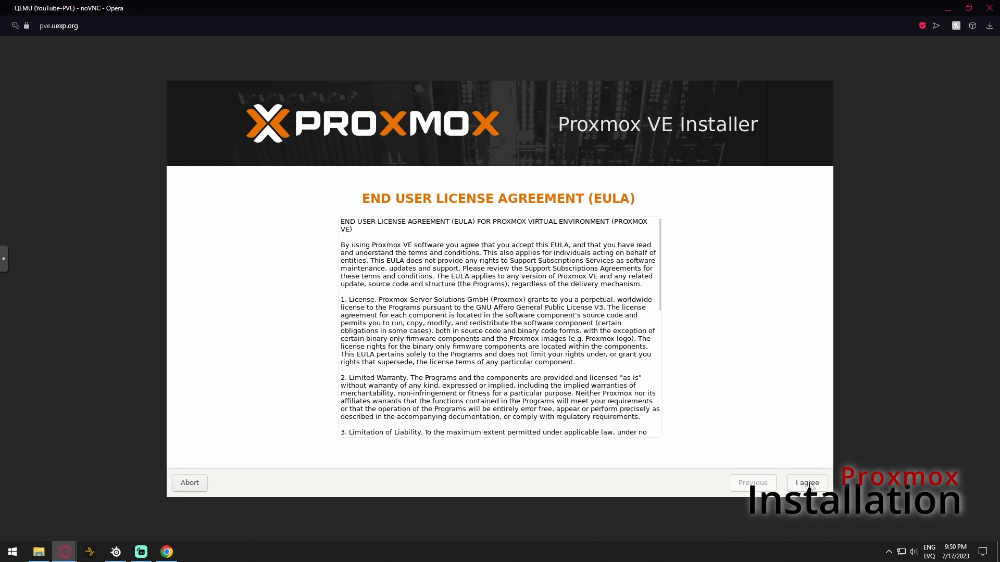
pyautogui.click(808, 484)
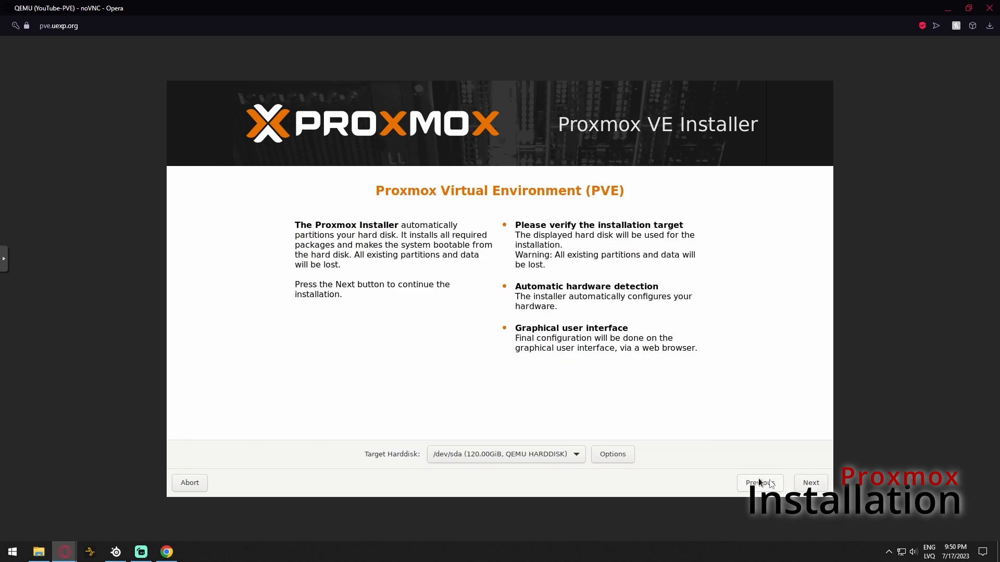
# Keep /dev/sda and the Latvia location, set the root password, and enter an alert e-mail address
pyautogui.click(808, 484)
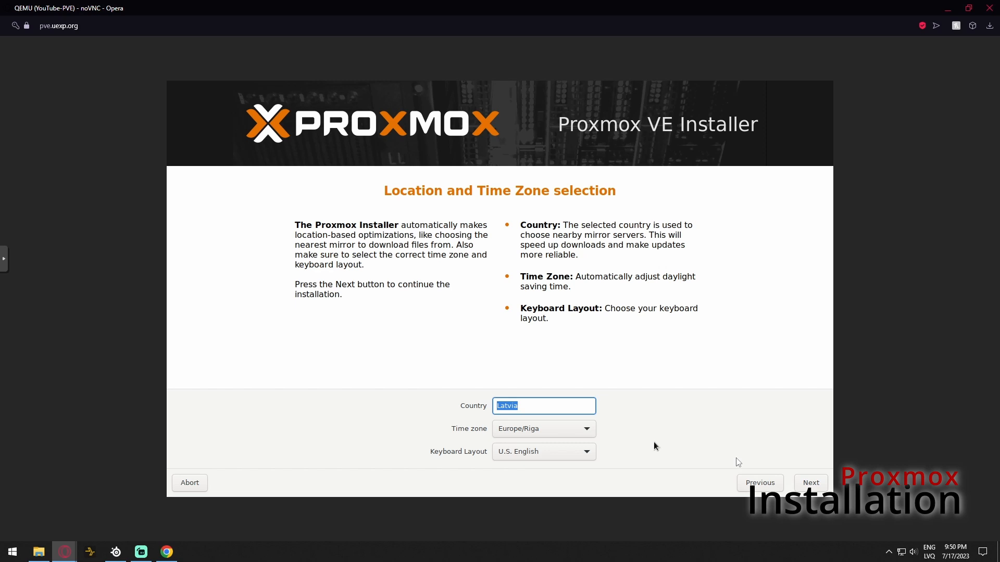
pyautogui.click(811, 483)
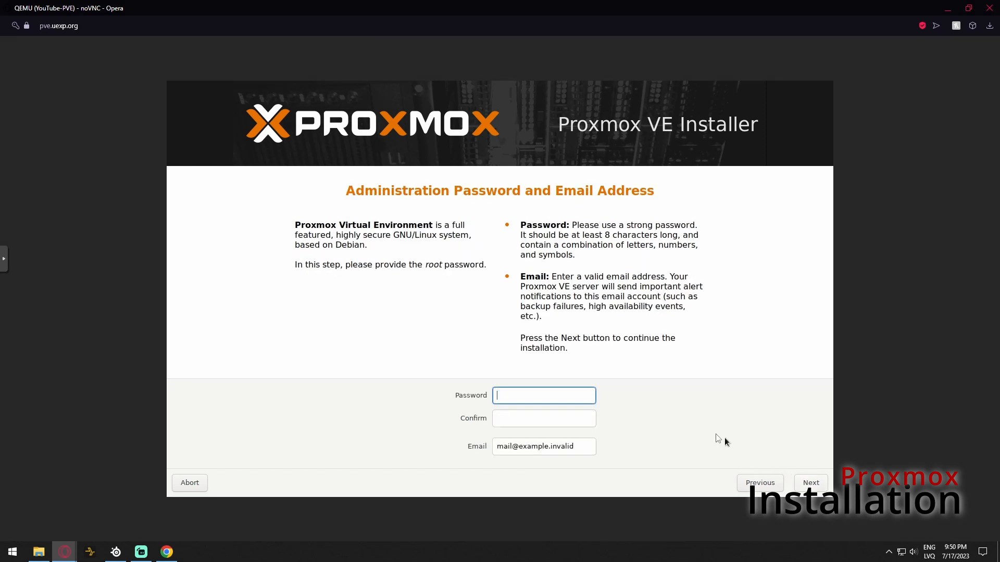
pyautogui.write('**************')
pyautogui.press('Tab')
pyautogui.write('**************')
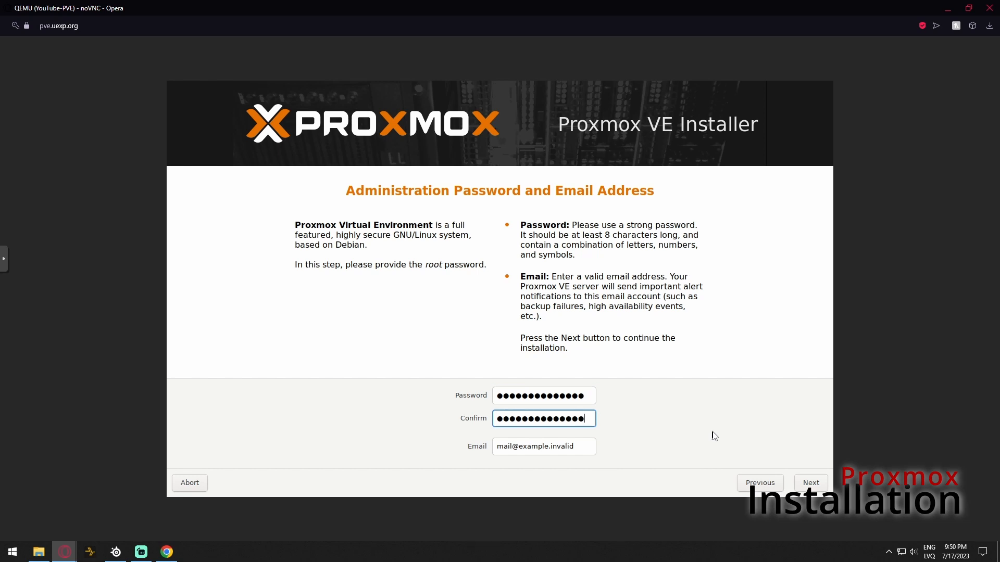
pyautogui.press('Tab')
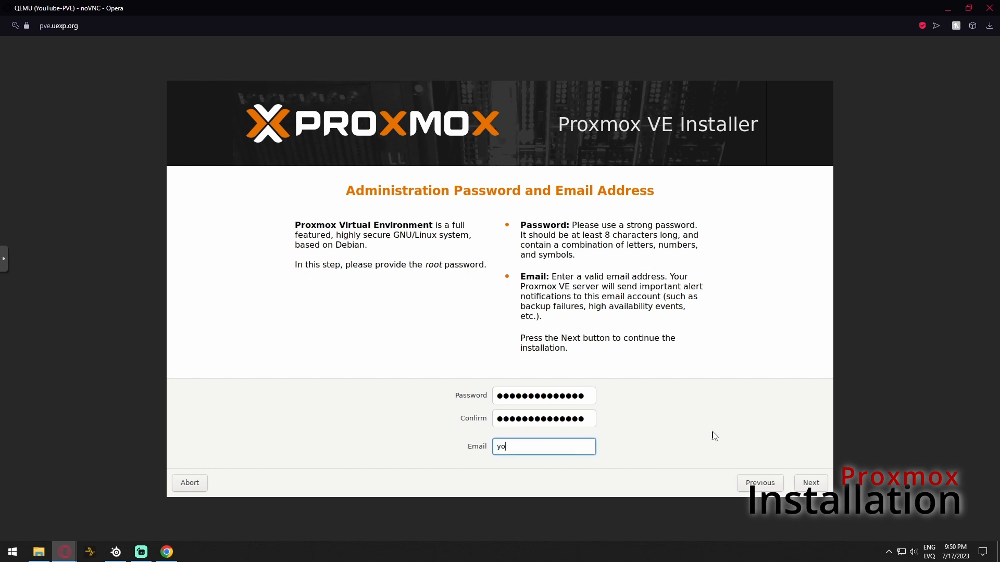
# Set hostname youtube.uexp.org and IP 192.168.88.199 on interface ens18, then continue
pyautogui.click(807, 483)
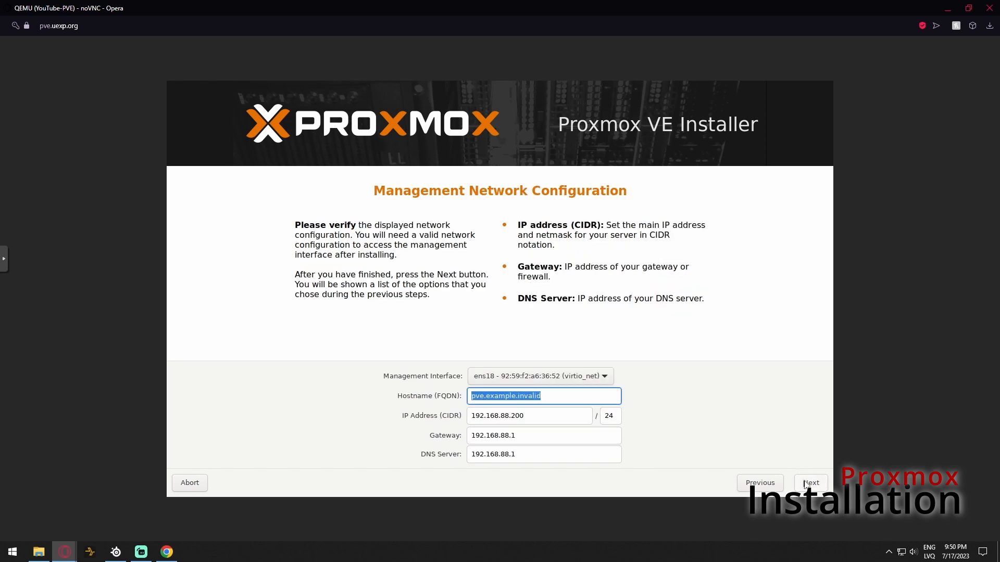
pyautogui.write('yout')
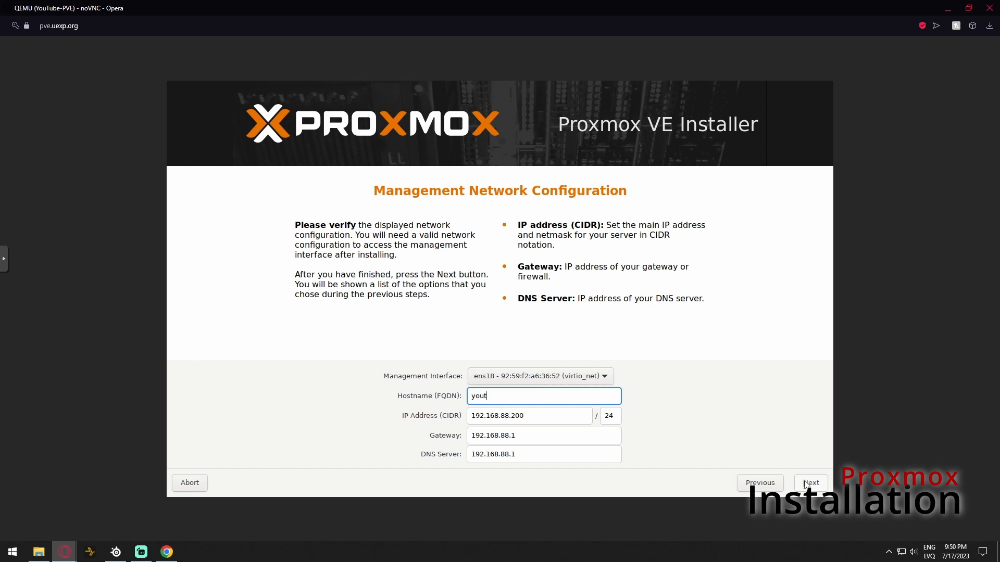
pyautogui.write('ube.uexp.org')
pyautogui.click(542, 416)
pyautogui.press('BackSpace')
pyautogui.press('BackSpace')
pyautogui.press('BackSpace')
pyautogui.write('199')
pyautogui.click(567, 379)
pyautogui.click(568, 382)
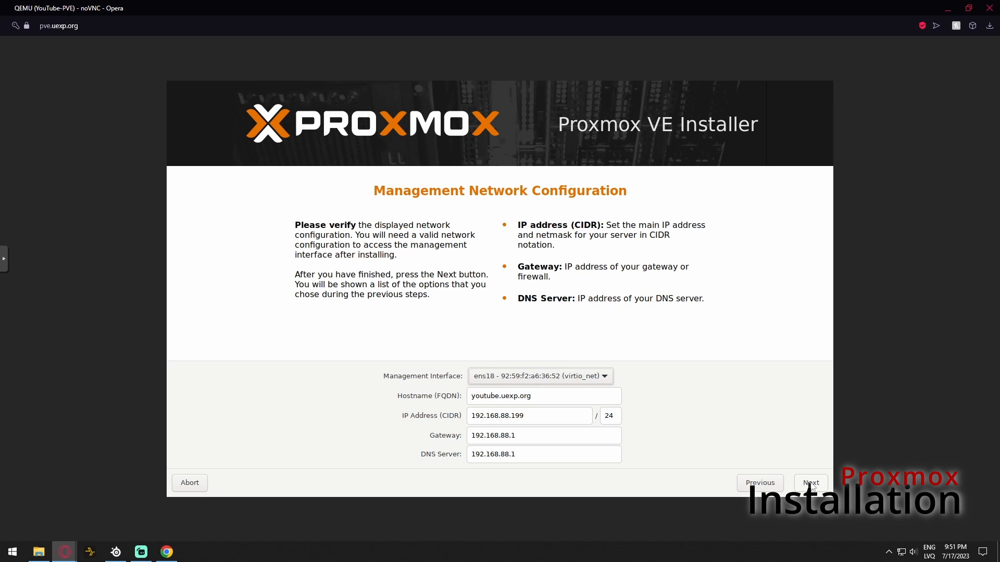
pyautogui.click(811, 483)
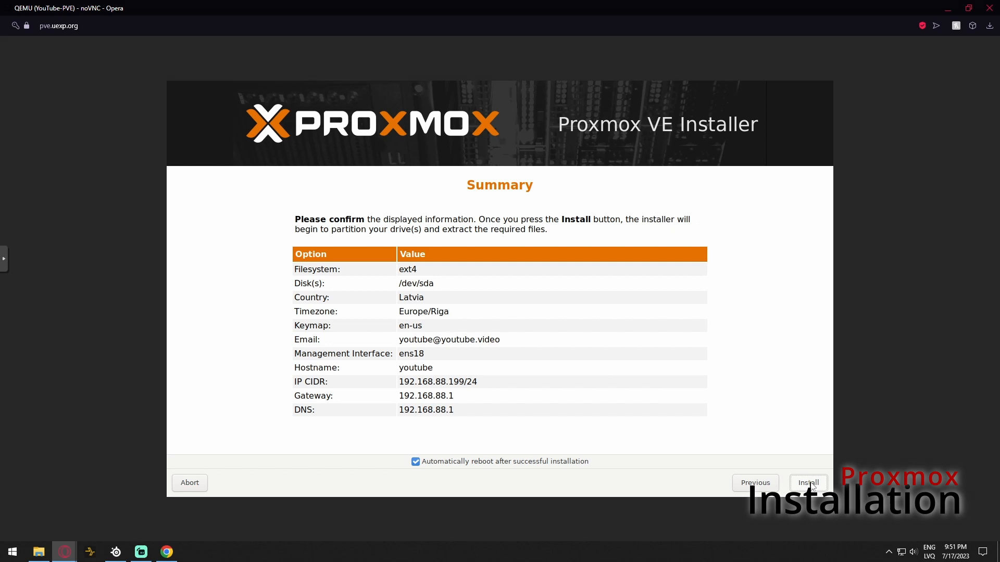
# Start the Proxmox VE installation from the Summary page
pyautogui.click(809, 483)
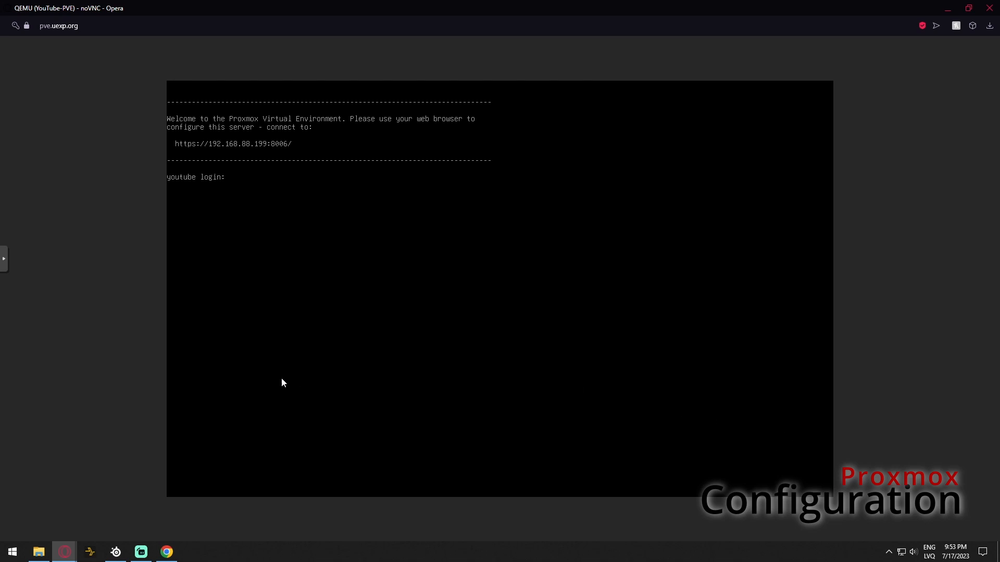
# Open 192.168.88.199:8006 in Chrome past the certificate warning and enter user root
pyautogui.click(167, 552)
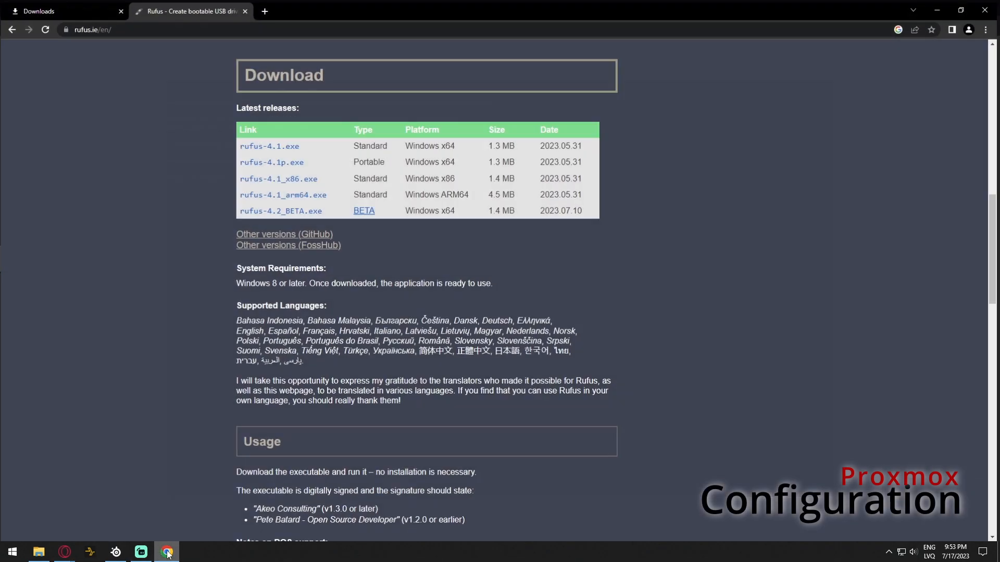
pyautogui.click(268, 13)
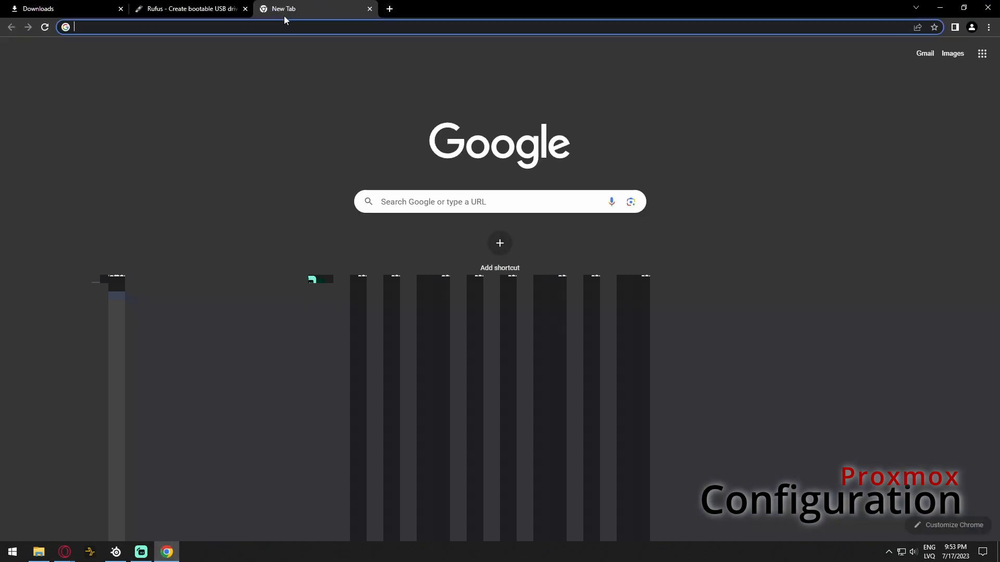
pyautogui.write('192.168.88.99')
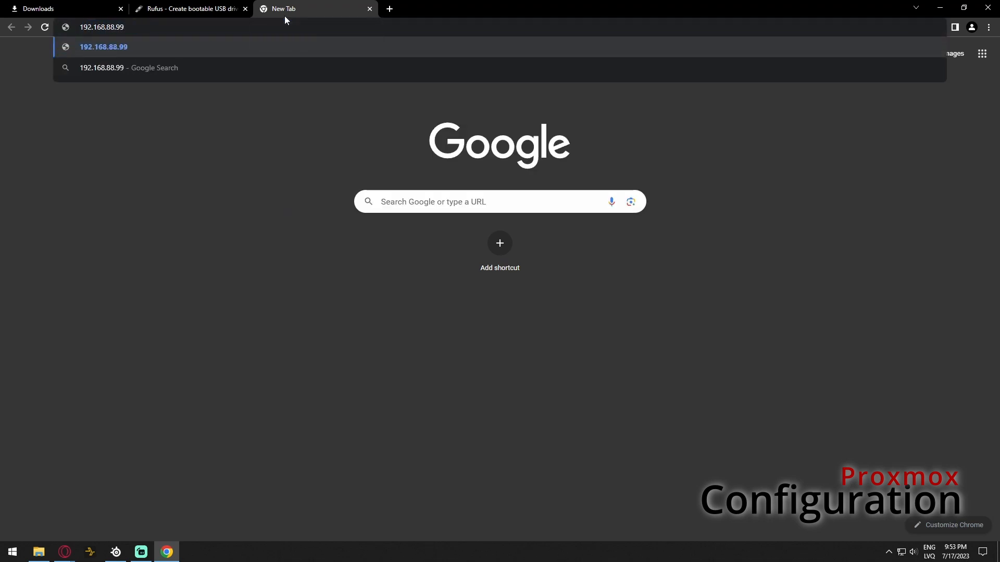
pyautogui.press('BackSpace')
pyautogui.write('199:8006')
pyautogui.press('Return')
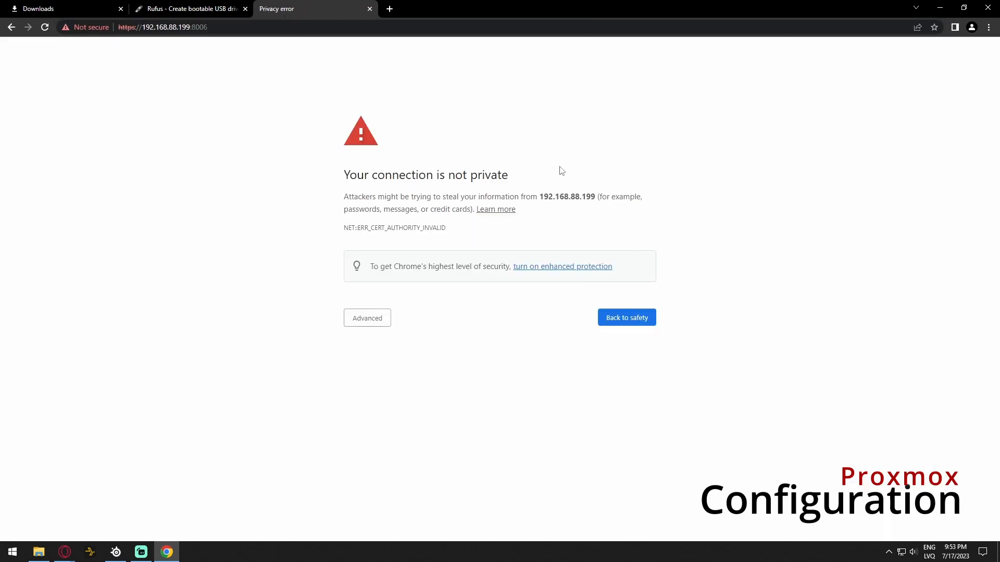
pyautogui.click(349, 319)
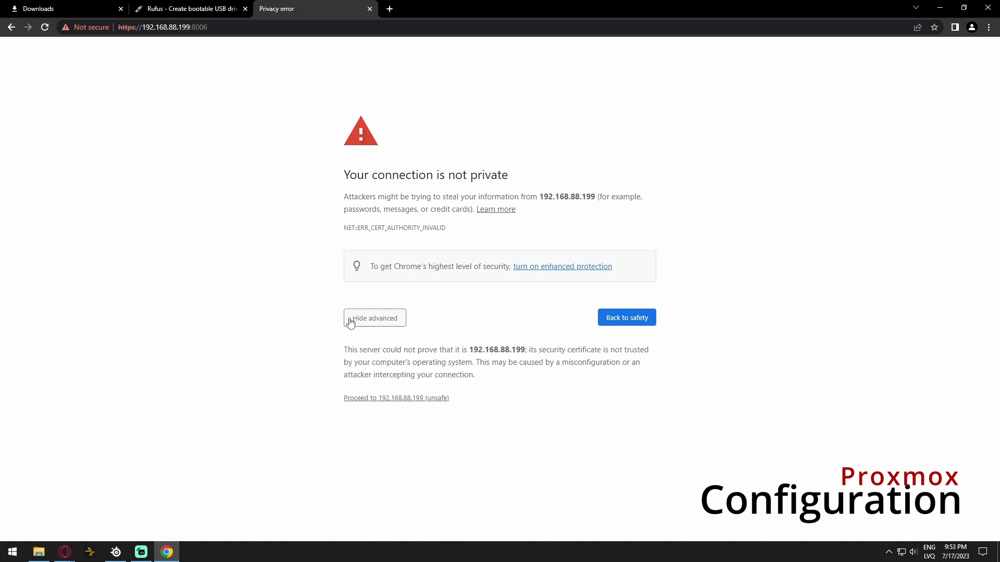
pyautogui.click(399, 398)
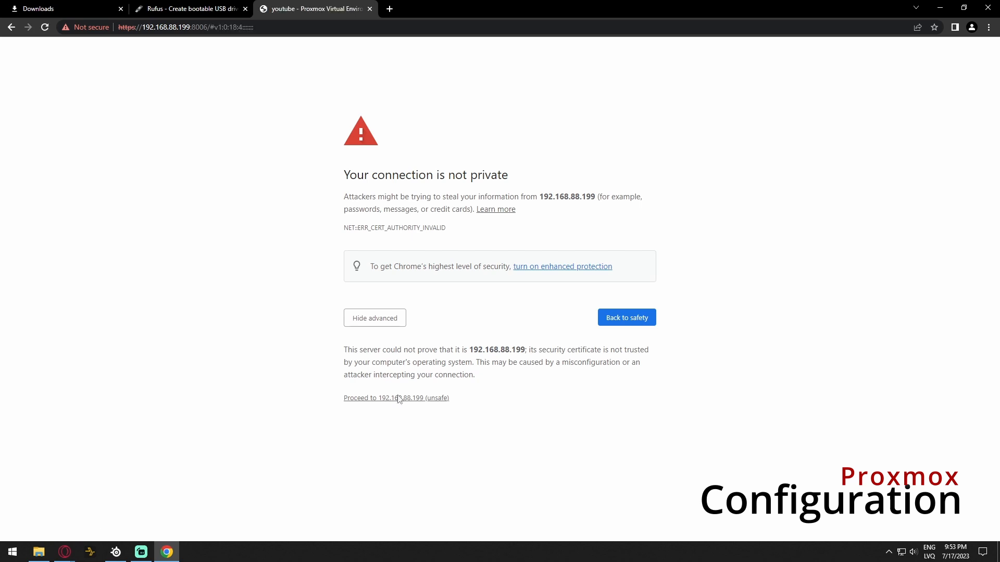
pyautogui.write('root')
pyautogui.press('Tab')
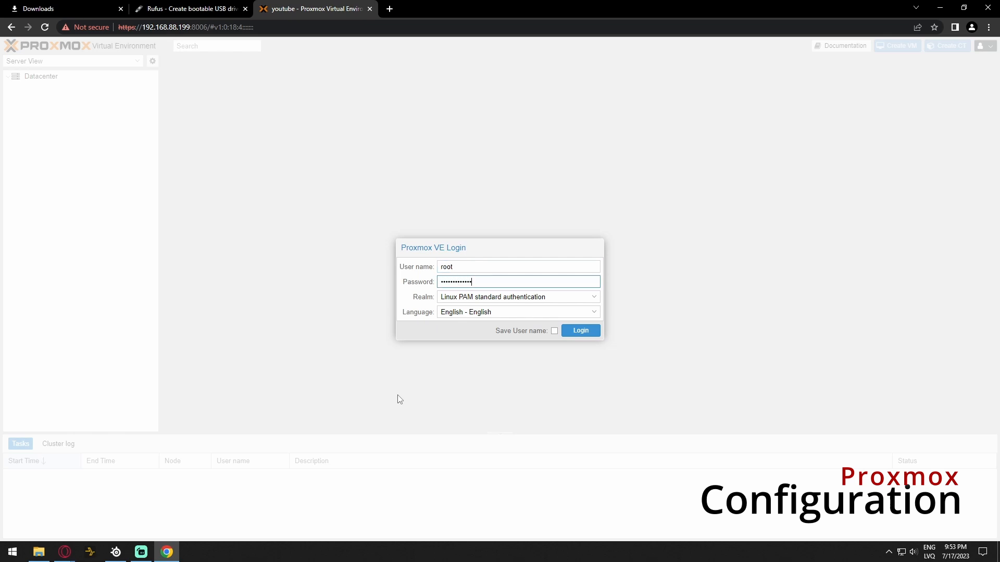
# Log in, dismiss the no-subscription notice, and view node youtube's Summary
pyautogui.click(578, 332)
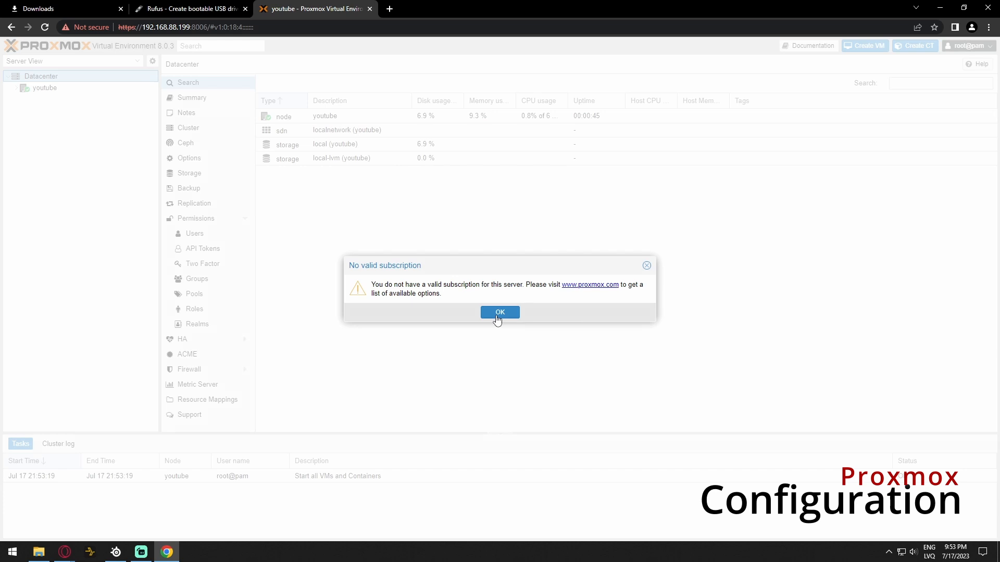
pyautogui.click(499, 314)
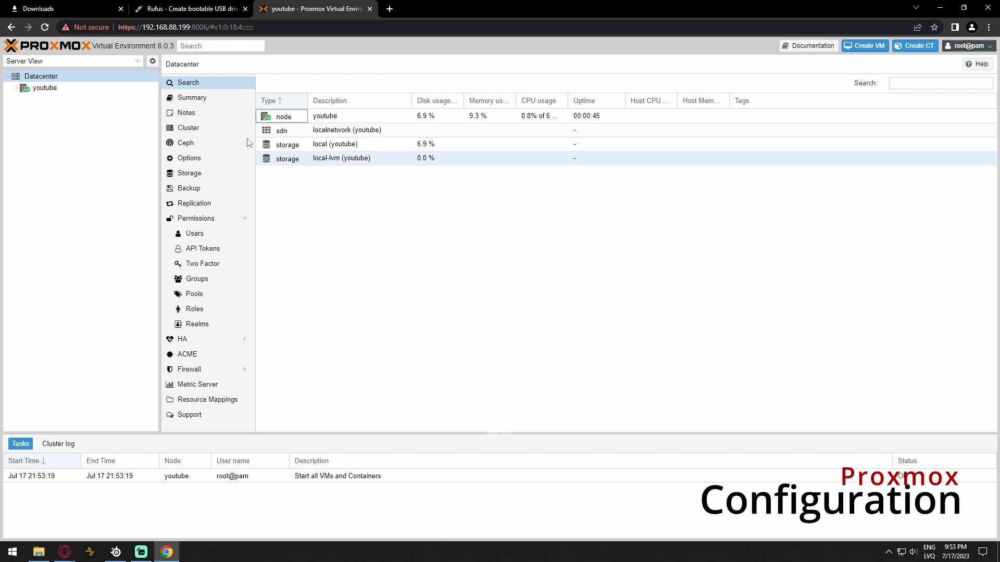
pyautogui.click(52, 88)
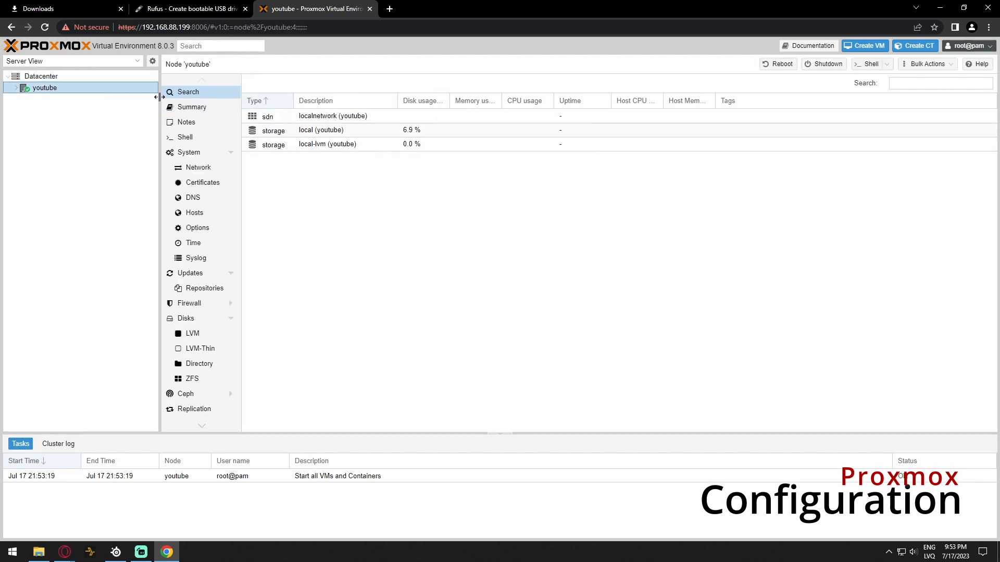
pyautogui.click(200, 109)
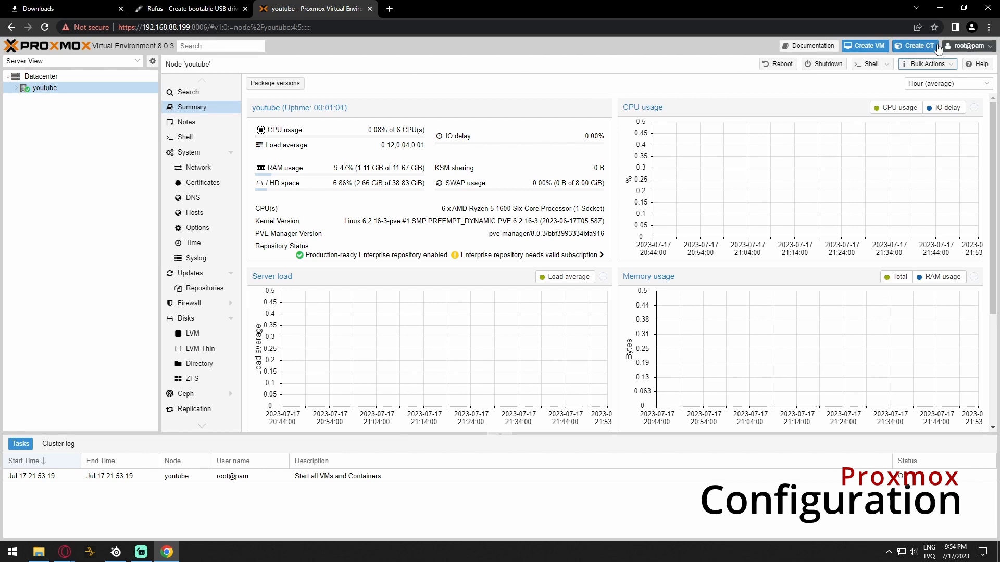
# Switch root@pam's color theme to Proxmox Dark, then go to the node's APT Repositories
pyautogui.click(967, 46)
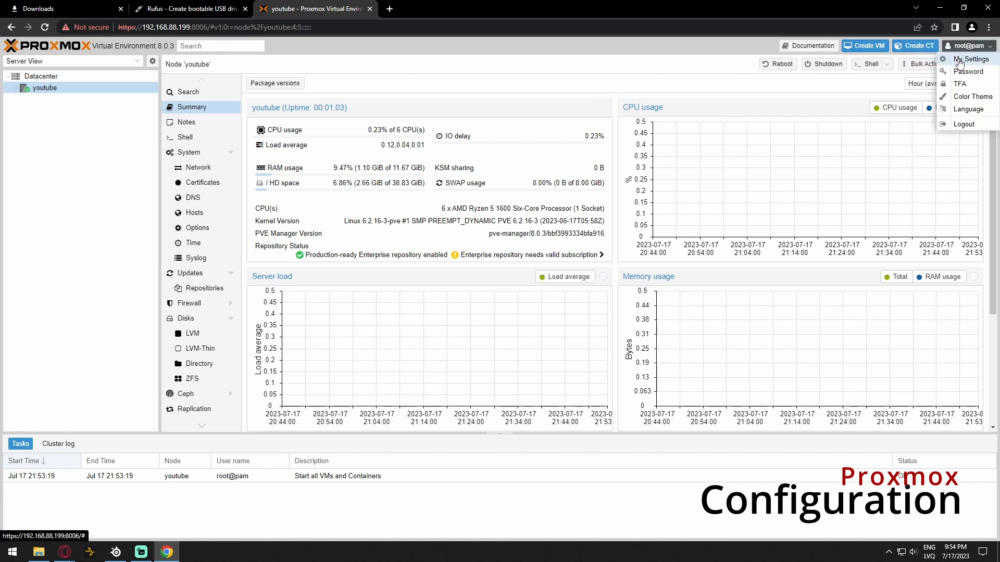
pyautogui.click(970, 97)
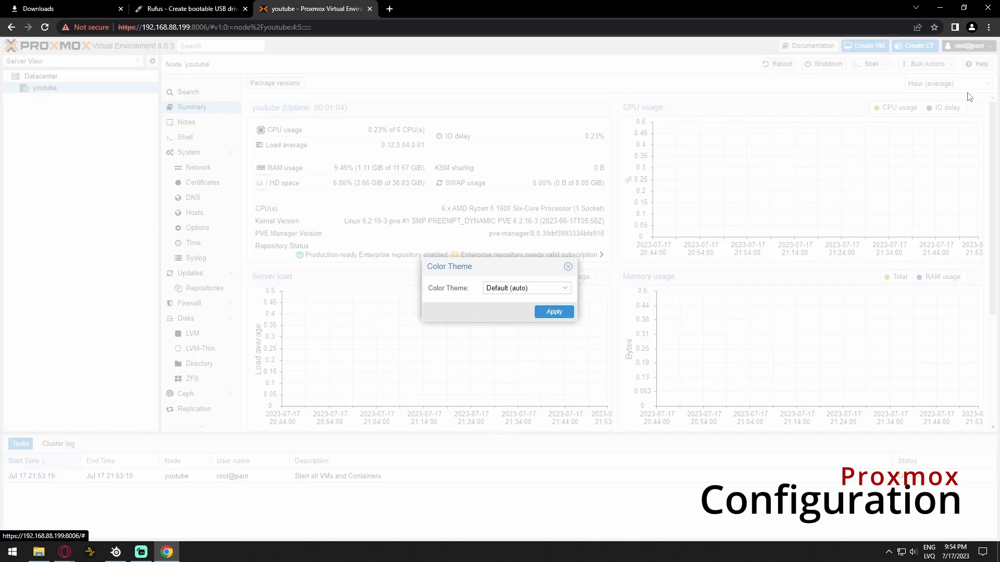
pyautogui.click(565, 288)
pyautogui.click(524, 325)
pyautogui.click(545, 310)
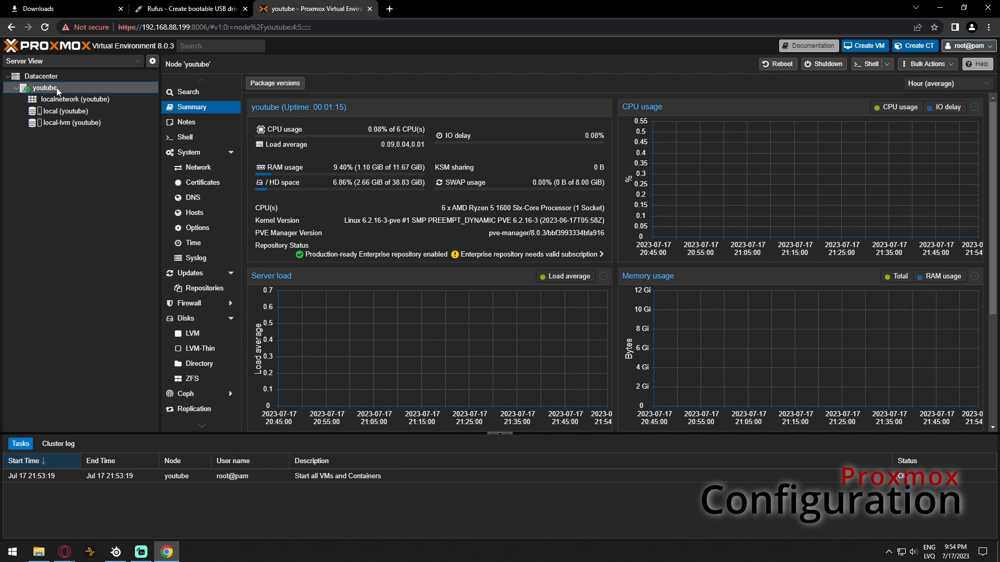
pyautogui.click(204, 288)
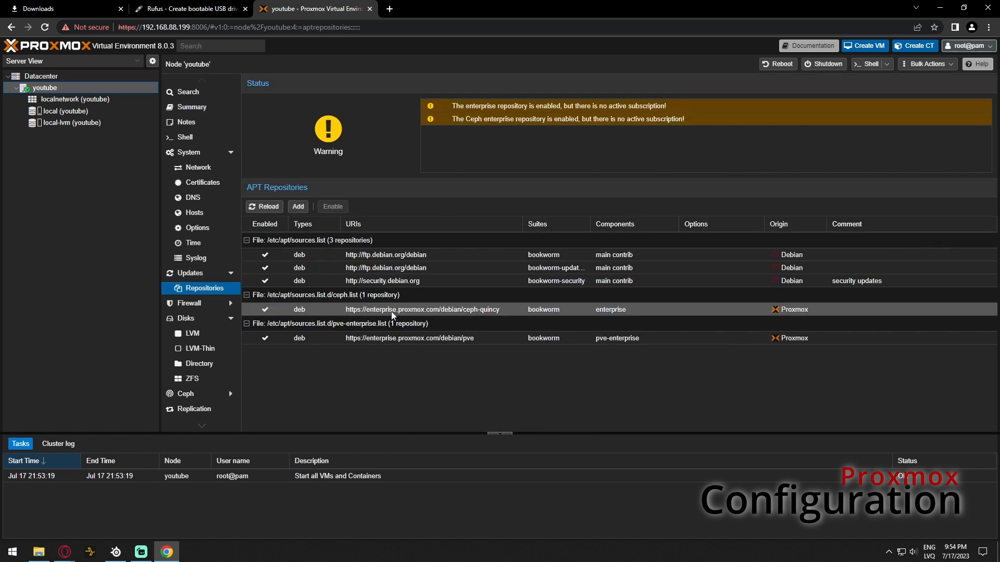
# Disable the ceph-quincy and pve-enterprise enterprise repositories
pyautogui.click(463, 311)
pyautogui.click(340, 207)
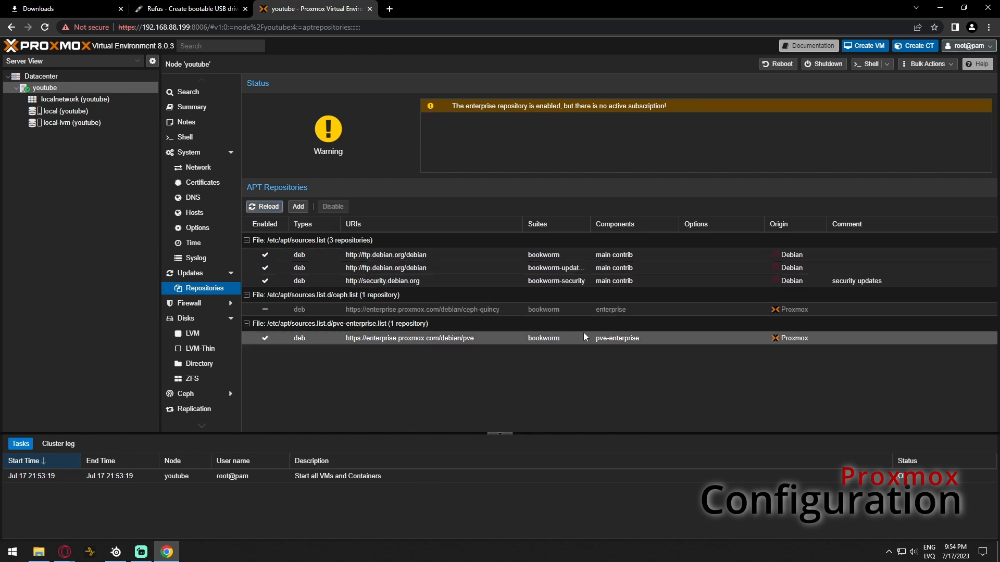
pyautogui.click(607, 340)
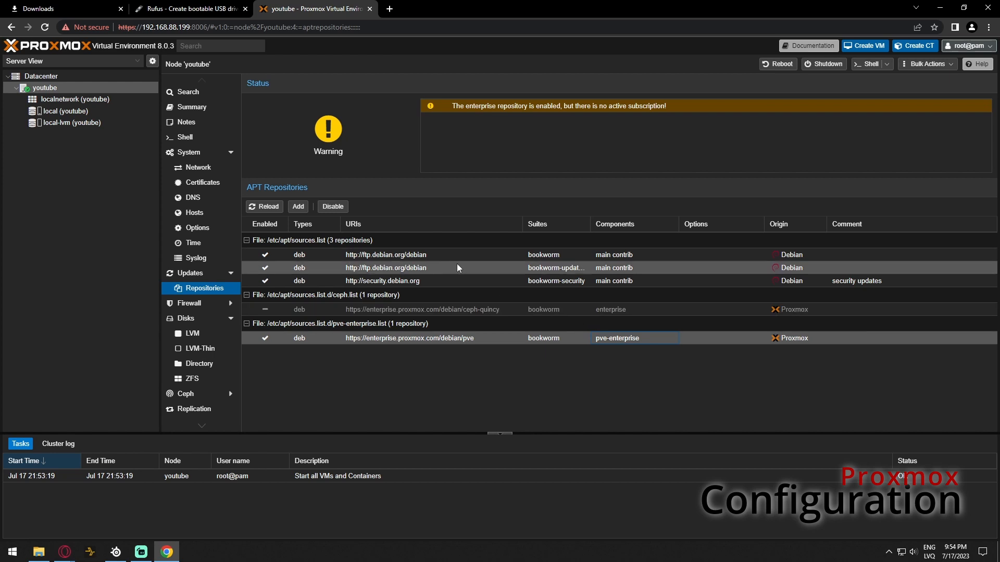
pyautogui.click(334, 207)
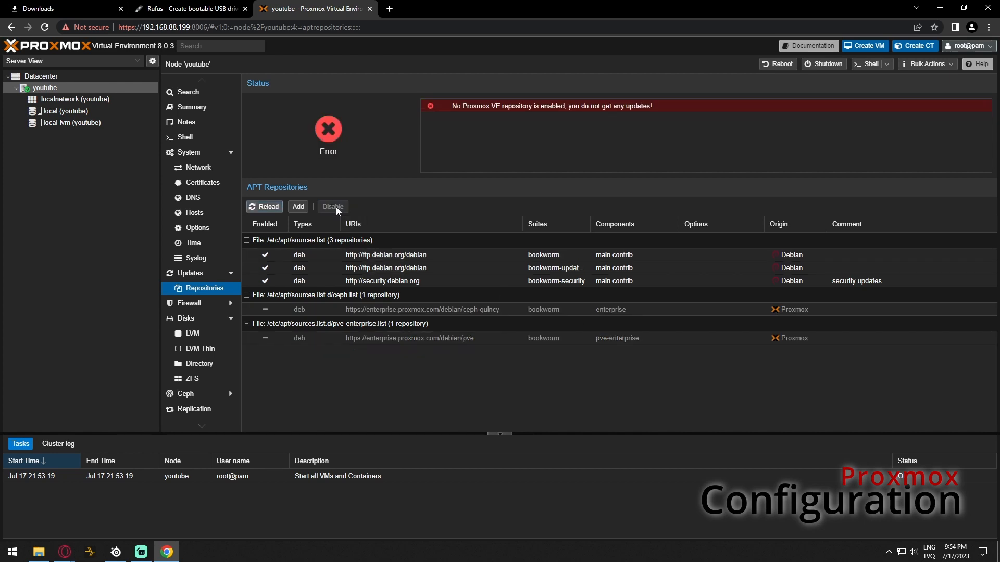
# Add the No-Subscription repository and view the node's Updates list
pyautogui.click(305, 207)
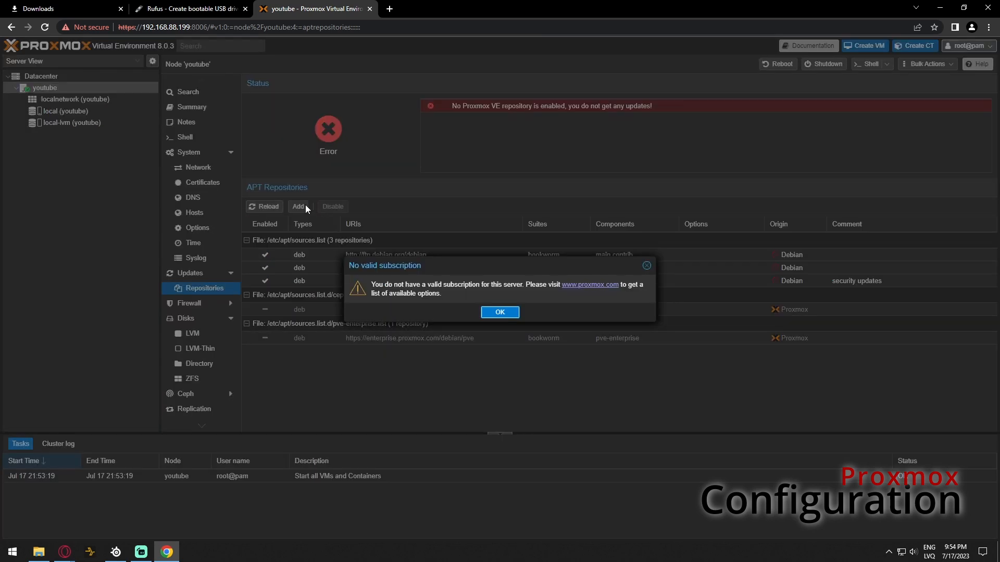
pyautogui.click(500, 312)
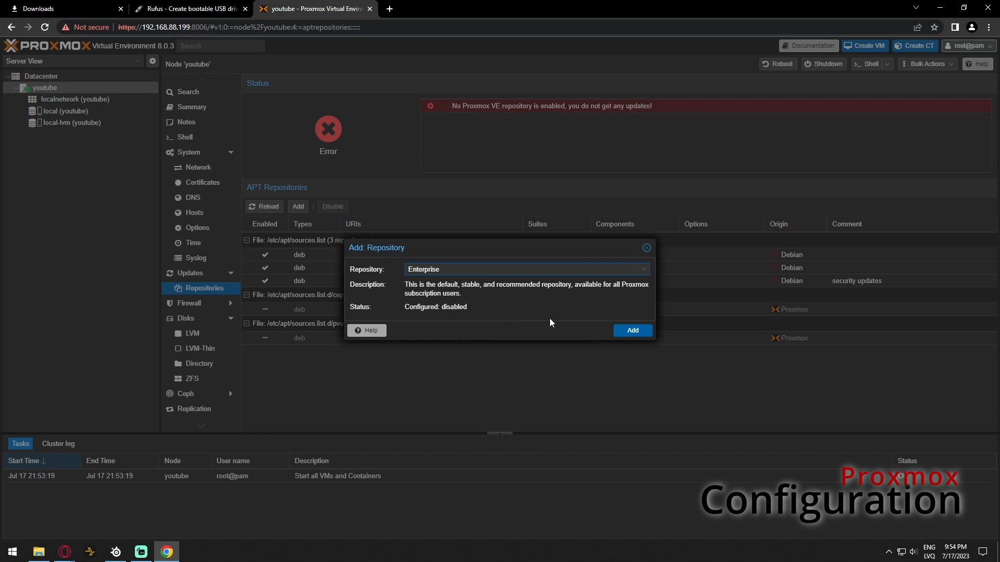
pyautogui.click(447, 270)
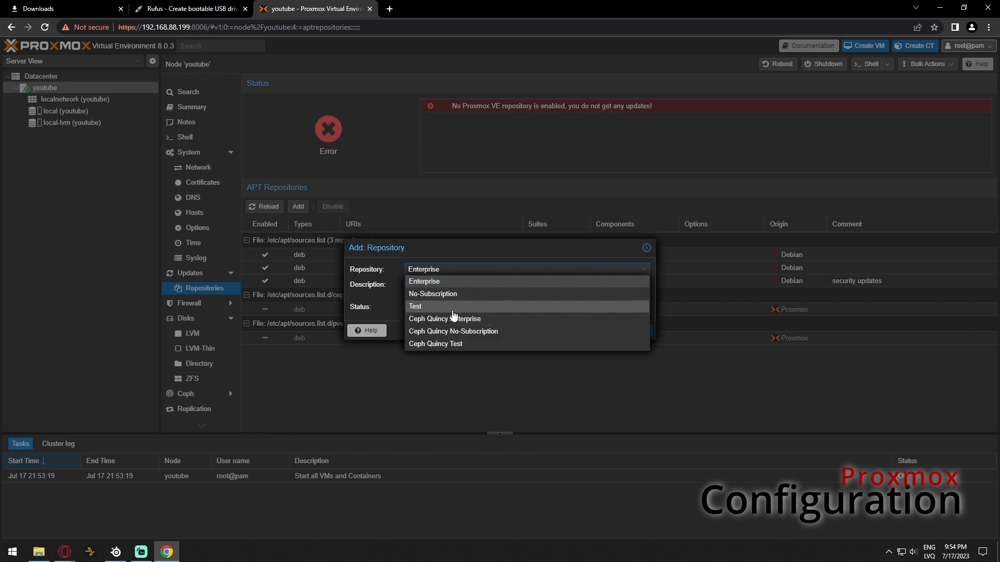
pyautogui.click(446, 294)
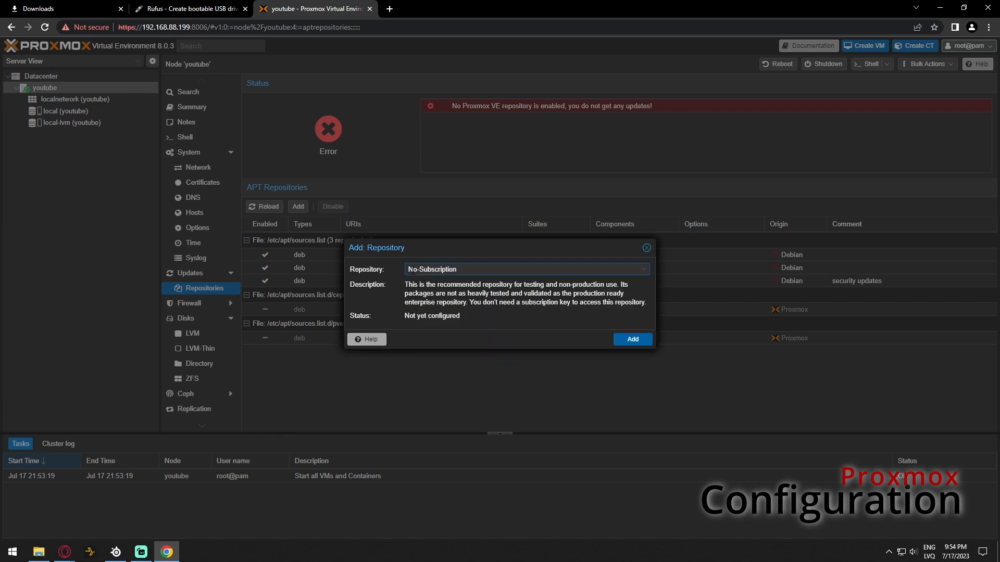
pyautogui.click(623, 341)
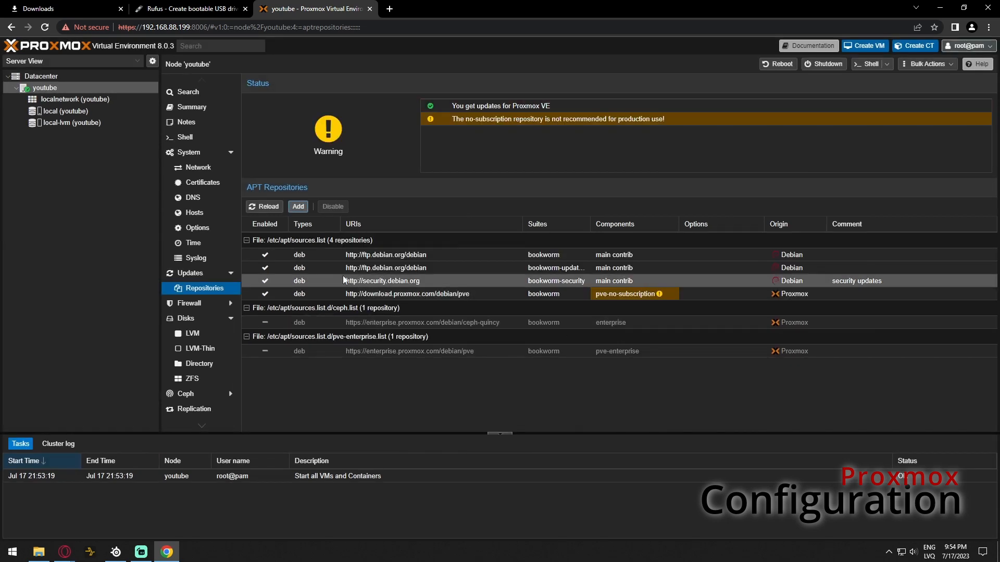
pyautogui.click(193, 275)
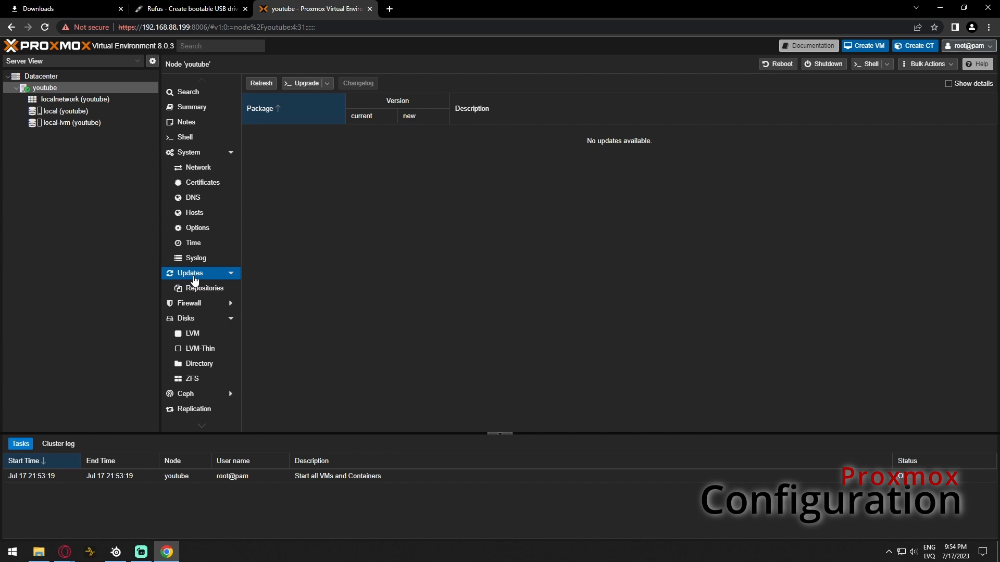
# Refresh the package database, dismissing the no-subscription notice and closing the task log
pyautogui.click(262, 85)
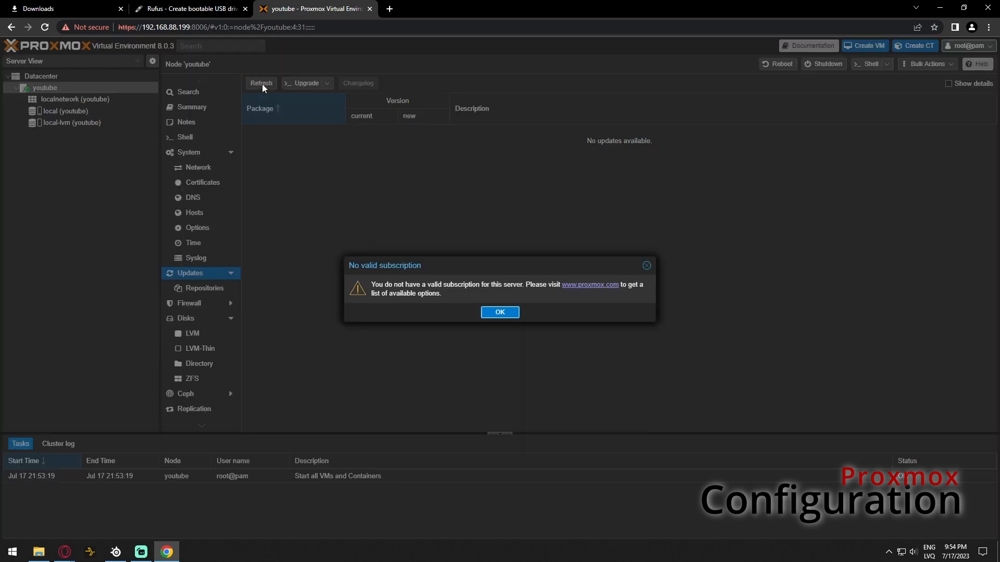
pyautogui.click(501, 313)
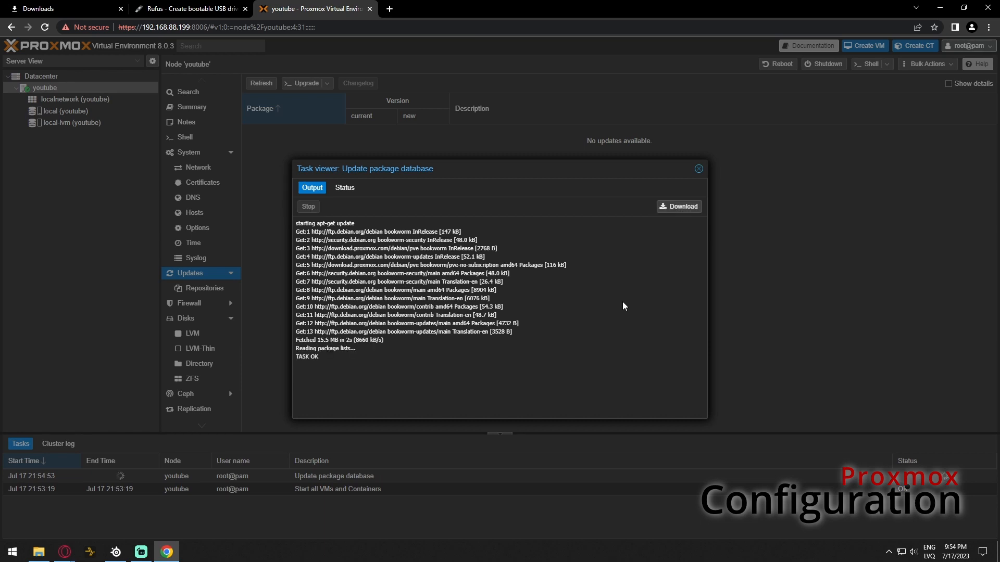
pyautogui.click(698, 169)
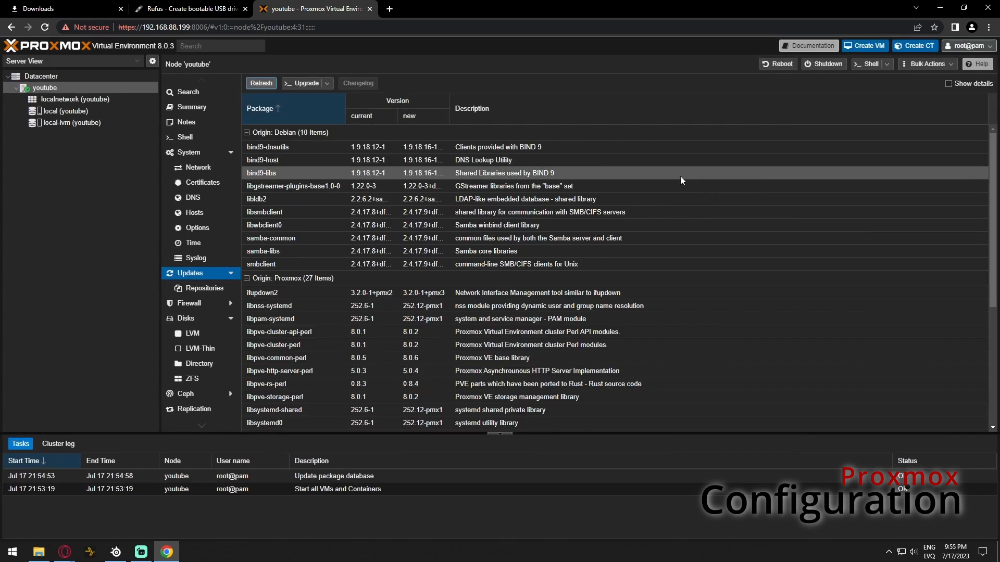
pyautogui.scroll(-4, 521, 335)
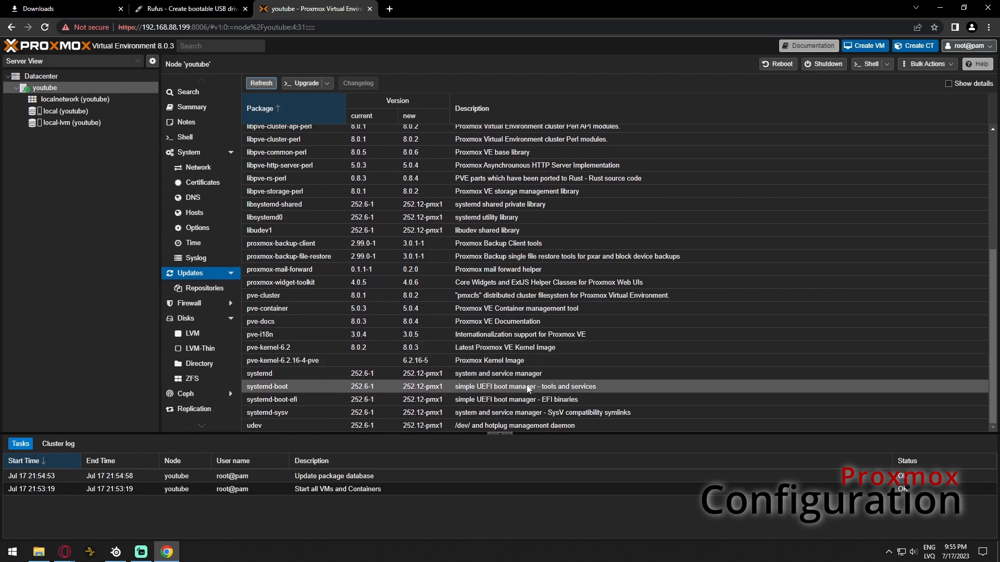
pyautogui.scroll(4, 528, 388)
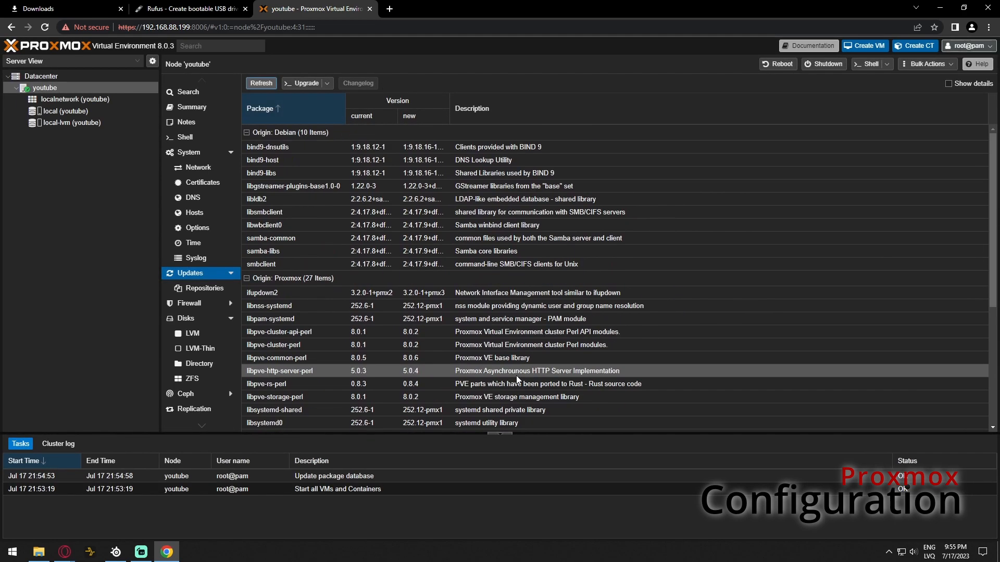
# Upgrade all pending Debian and Proxmox packages, confirming with Y until the system reports up-to-date
pyautogui.click(307, 83)
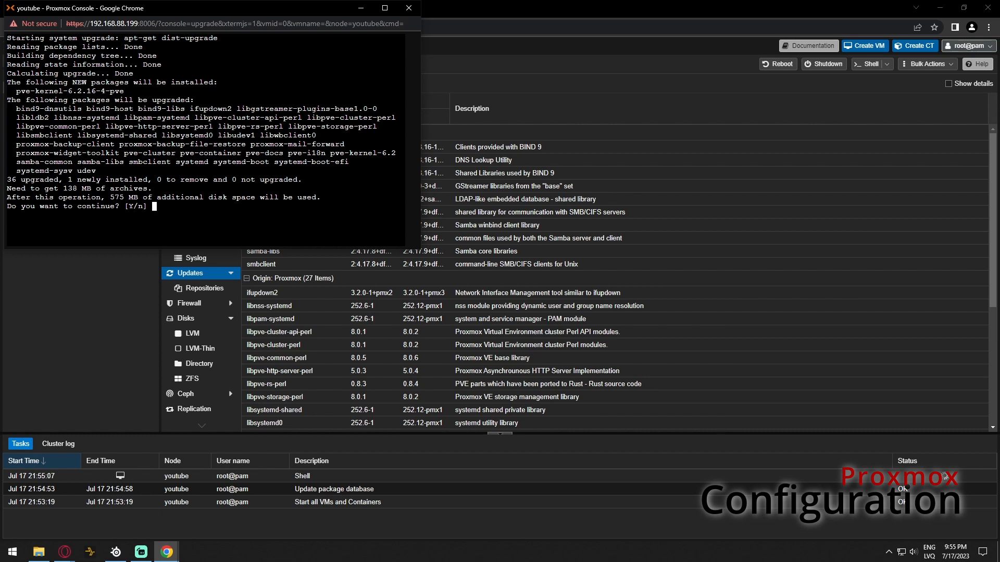
pyautogui.press('Return')
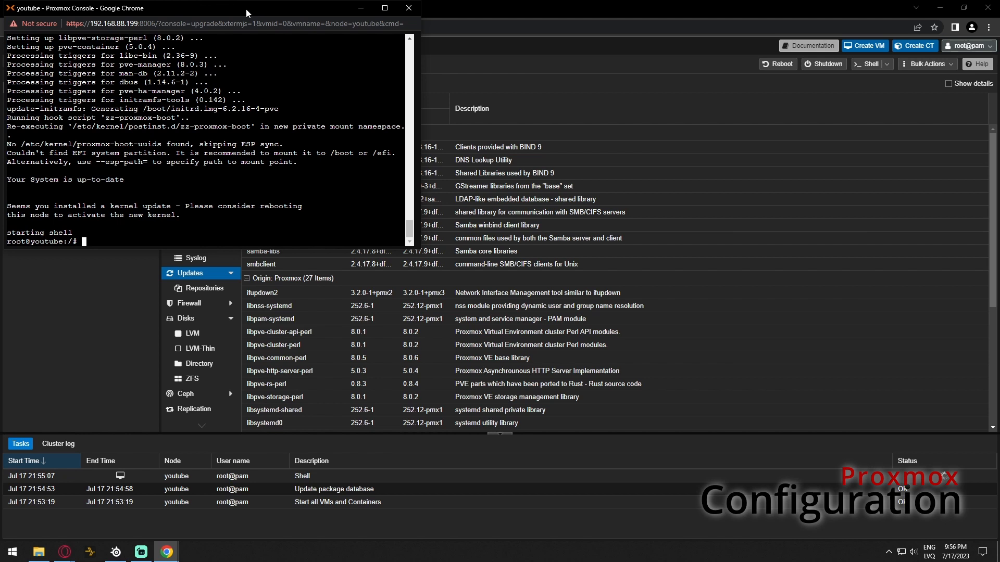
pyautogui.moveTo(185, 207); pyautogui.dragTo(303, 207)
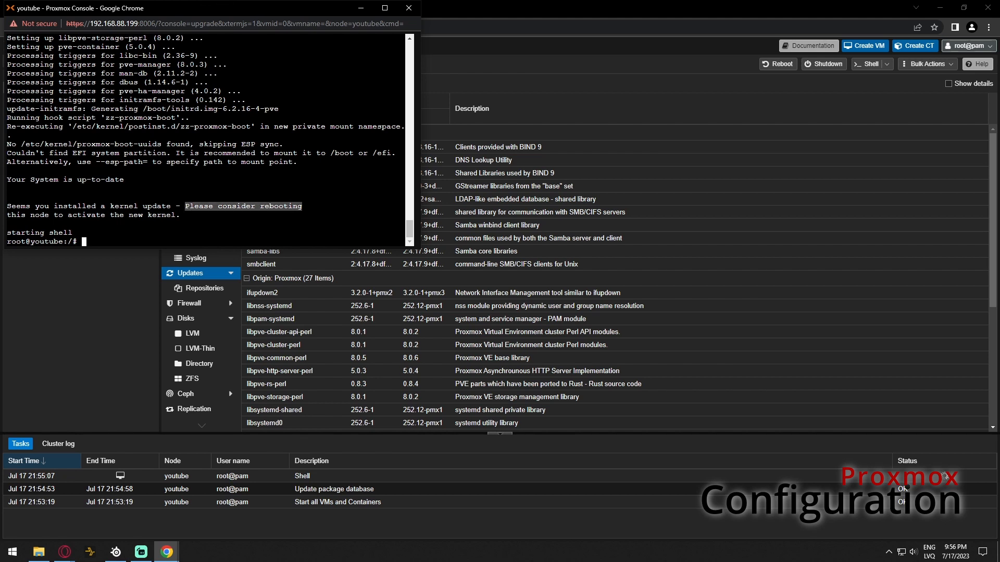
pyautogui.click(409, 8)
# Leave the upgrade console and refresh the package database again, dismissing the subscription notice
pyautogui.click(274, 82)
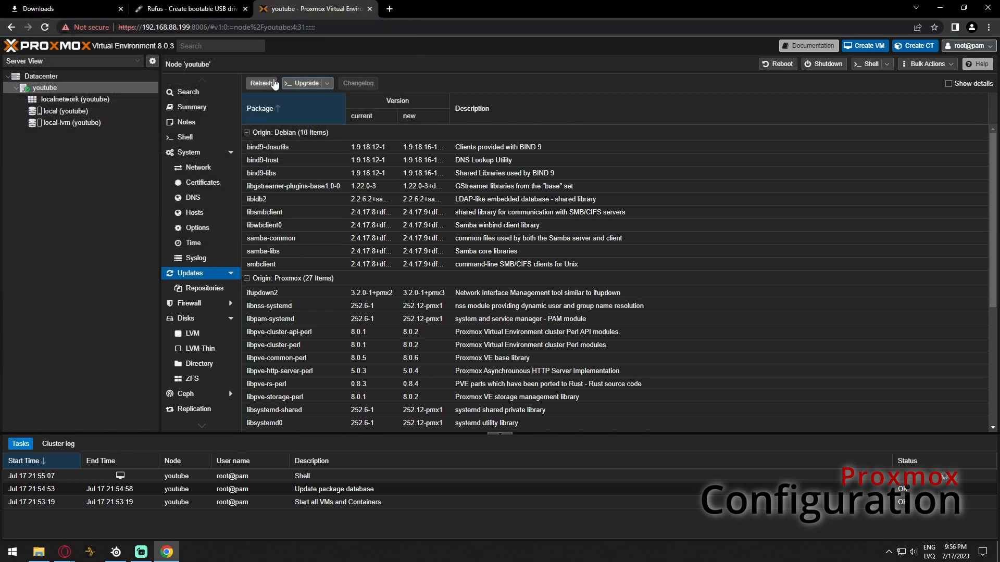
pyautogui.click(261, 84)
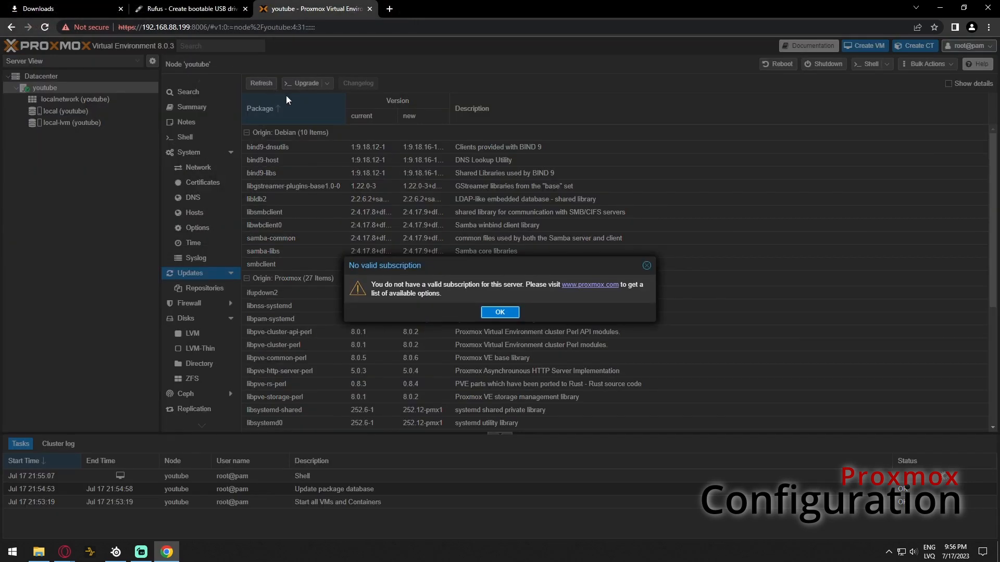
pyautogui.click(499, 311)
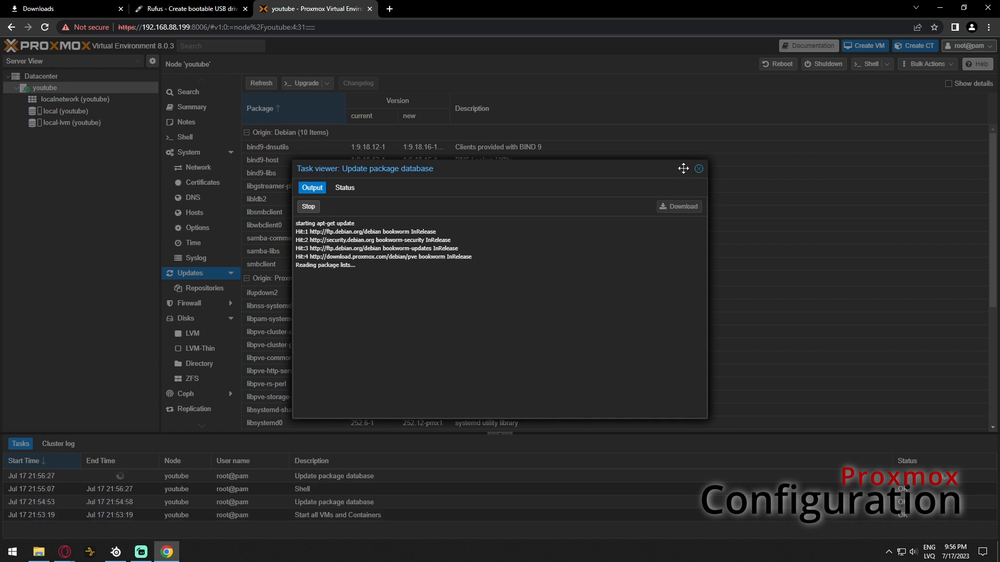
pyautogui.click(699, 169)
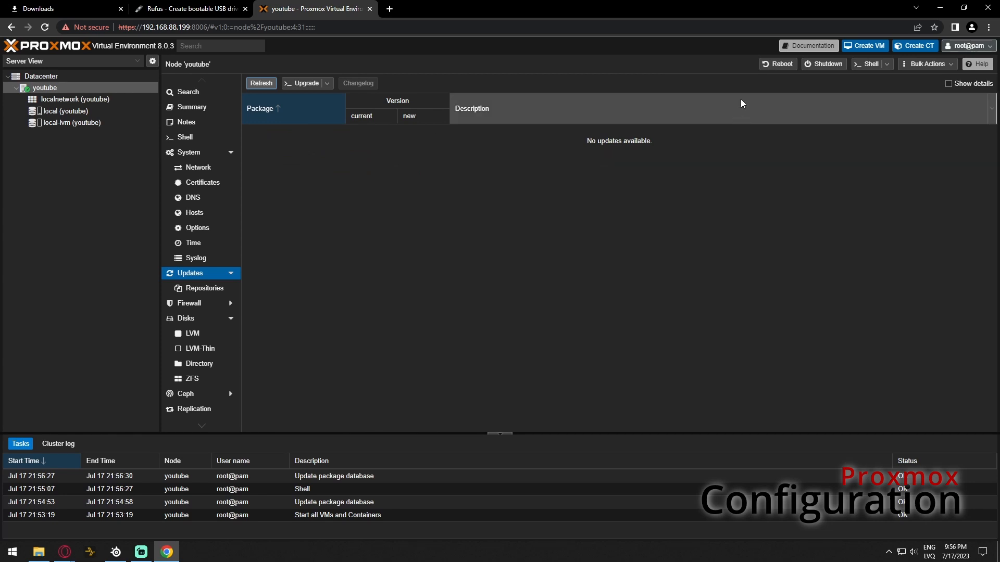
# Reboot node youtube and watch it return to its login prompt in the console
pyautogui.click(769, 65)
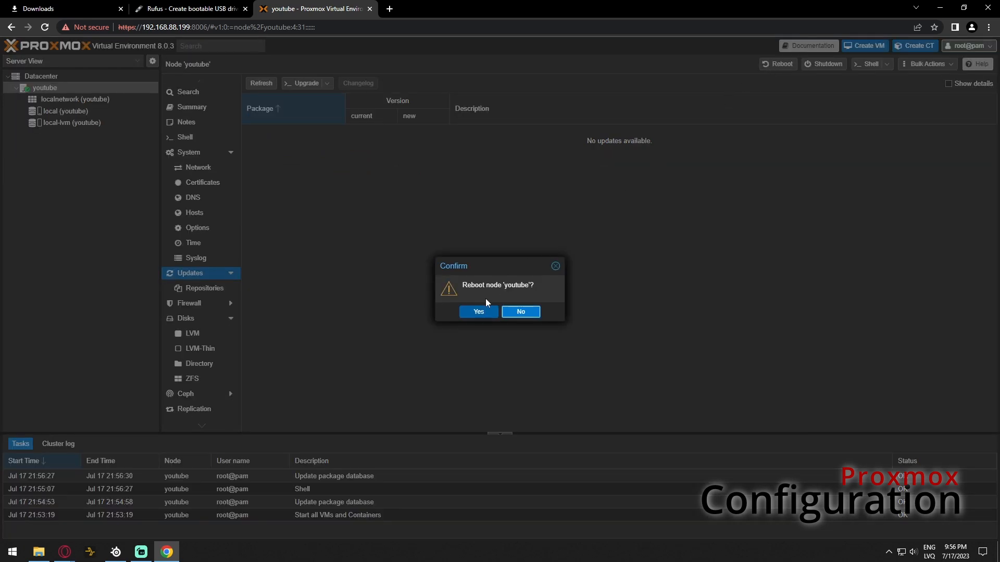
pyautogui.click(471, 315)
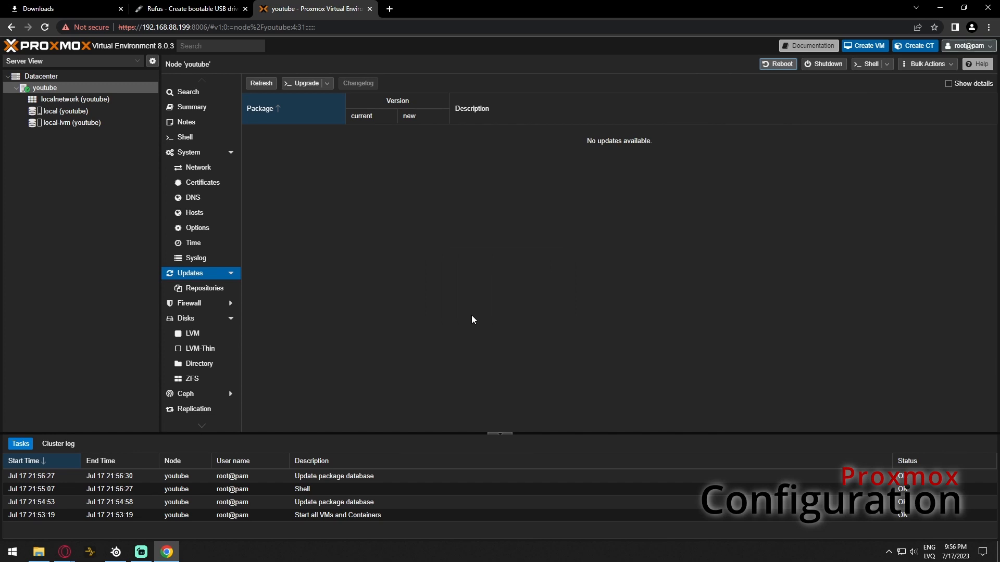
pyautogui.moveTo(65, 552)
pyautogui.click(278, 520)
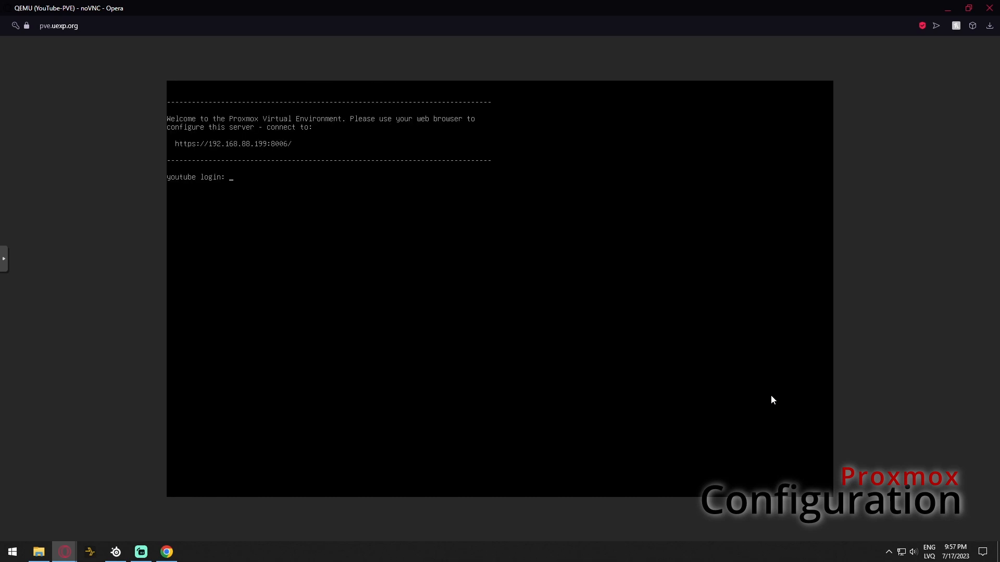
pyautogui.click(949, 8)
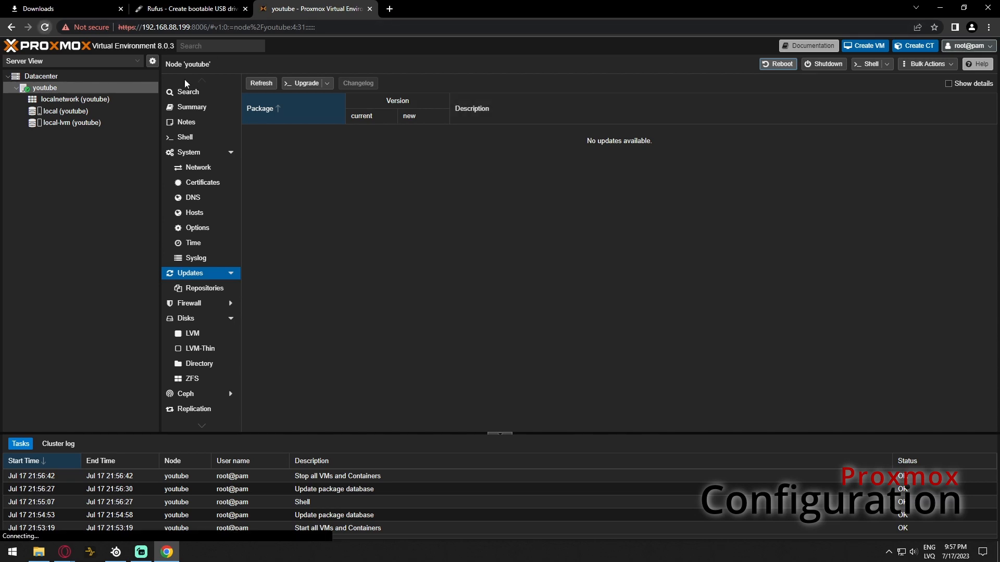
# Check in the node's Disks list that the 1.07 TB /dev/sdb is unused, then view Disks > Directory
pyautogui.click(199, 109)
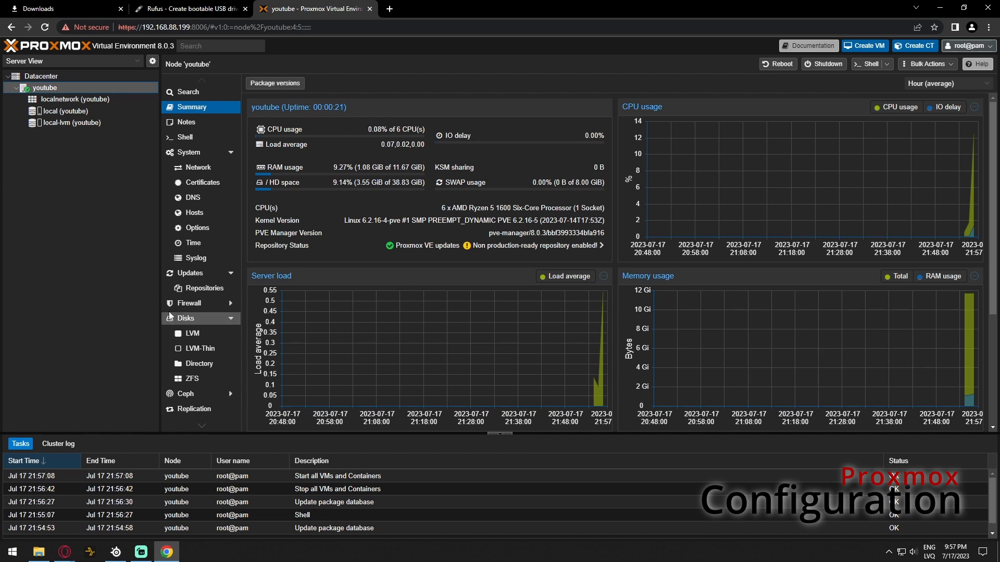
pyautogui.click(204, 323)
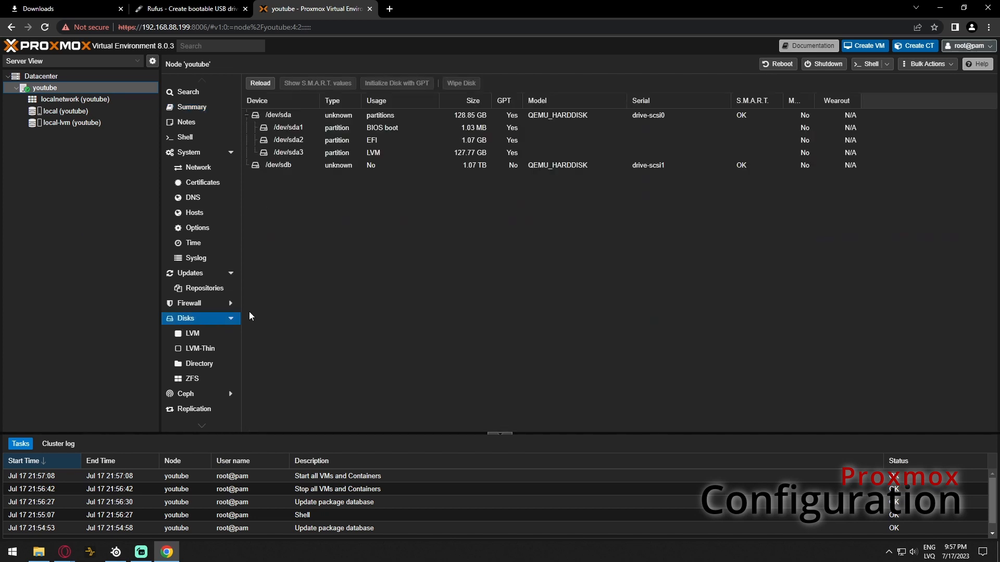
pyautogui.click(460, 167)
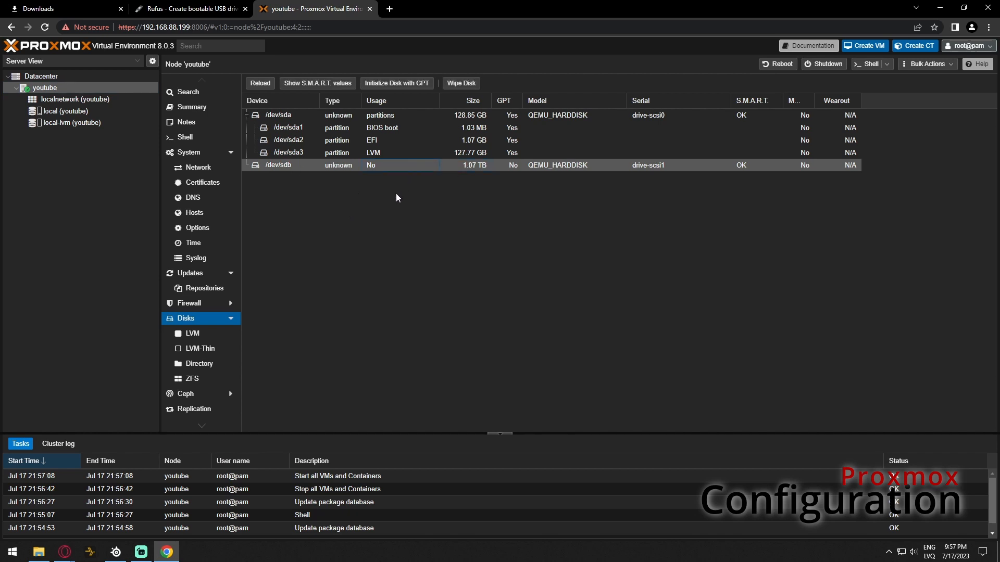
pyautogui.click(207, 368)
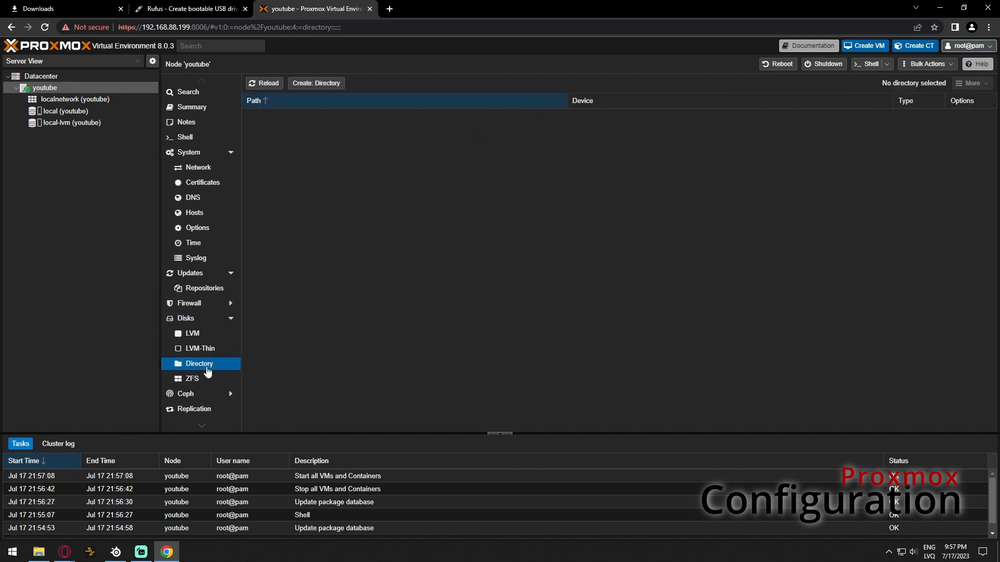
# Create an xfs directory named Storage on /dev/sdb, with Add Storage kept on
pyautogui.click(323, 86)
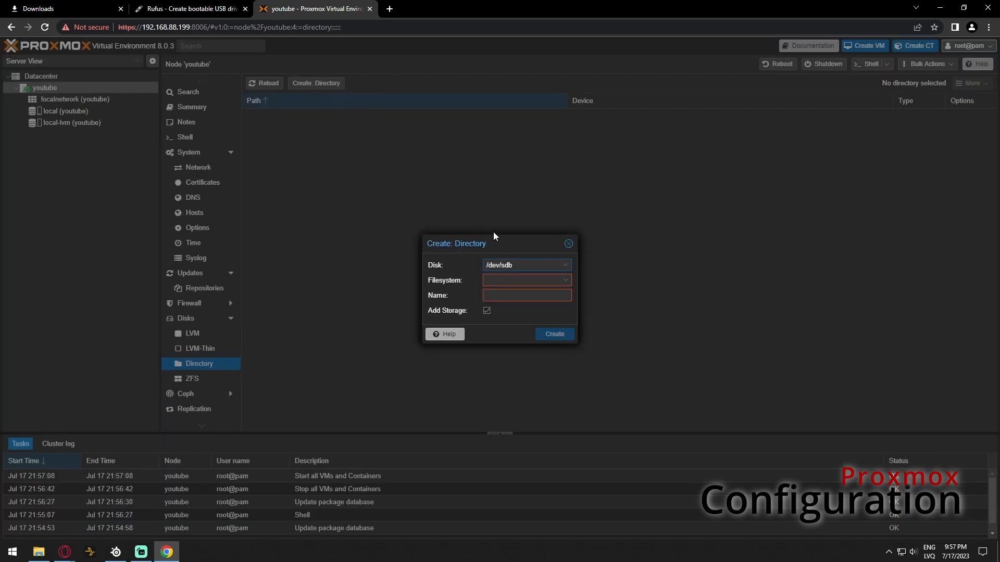
pyautogui.click(522, 265)
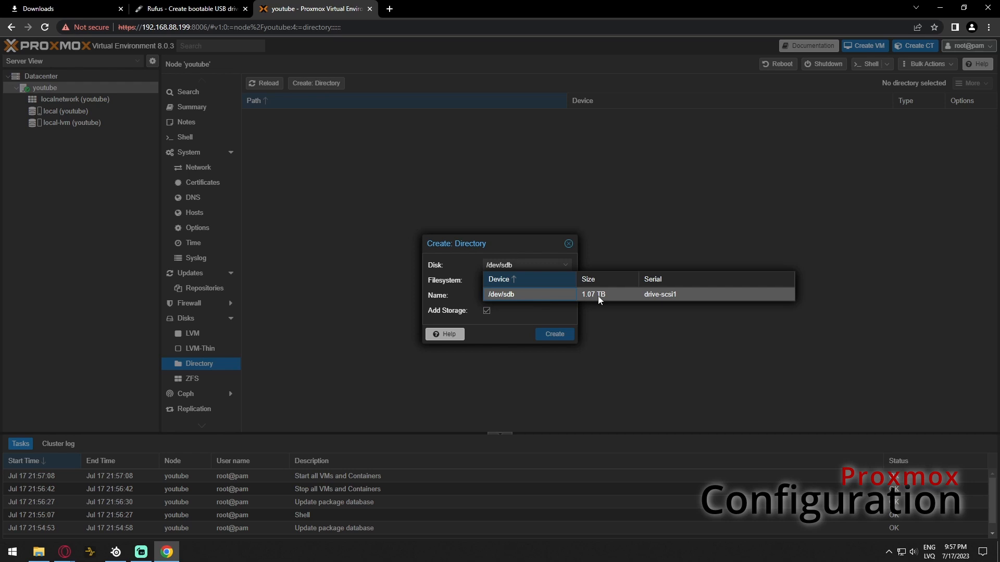
pyautogui.click(557, 294)
pyautogui.click(522, 281)
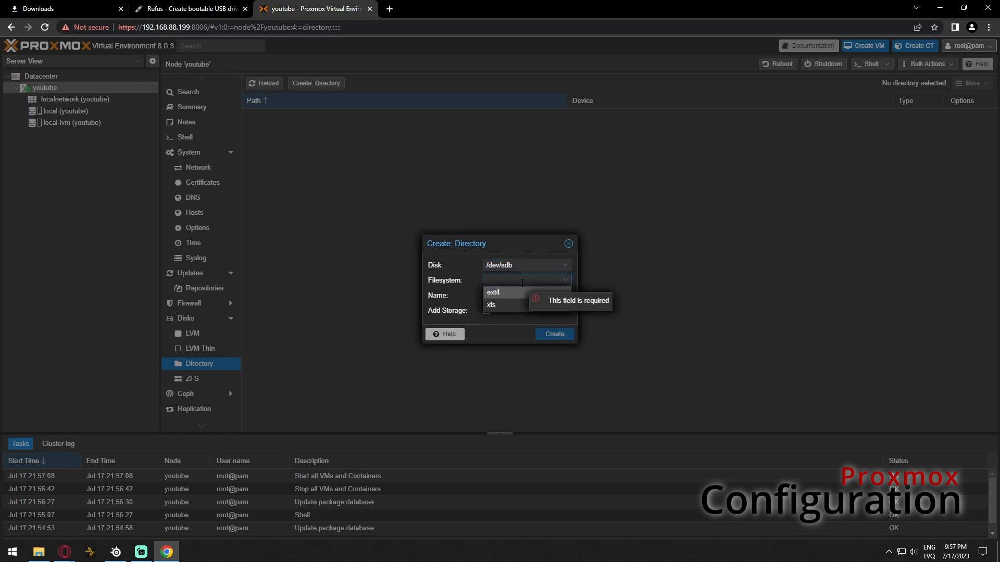
pyautogui.click(501, 305)
pyautogui.click(505, 296)
pyautogui.write('Storage')
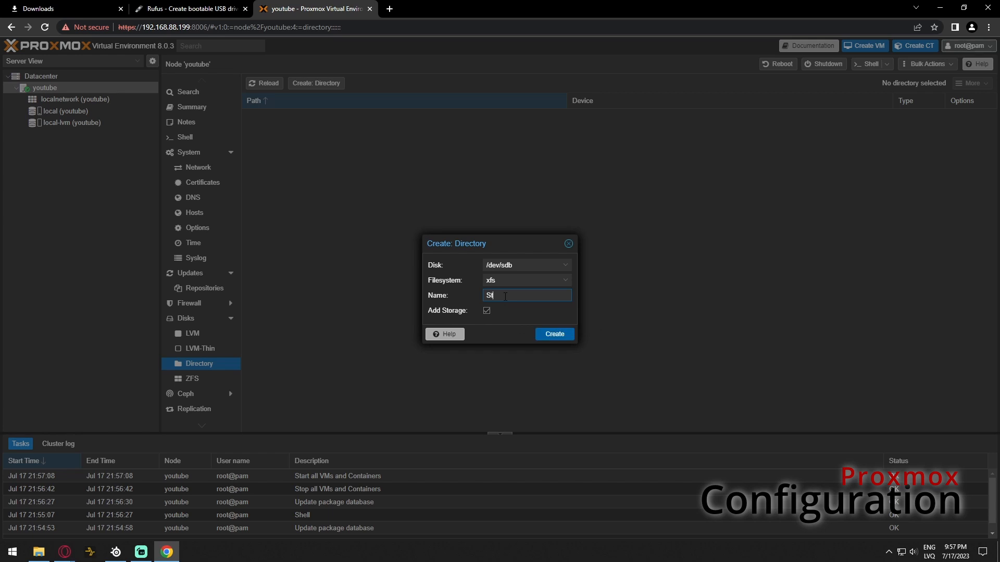
pyautogui.click(507, 330)
pyautogui.click(556, 335)
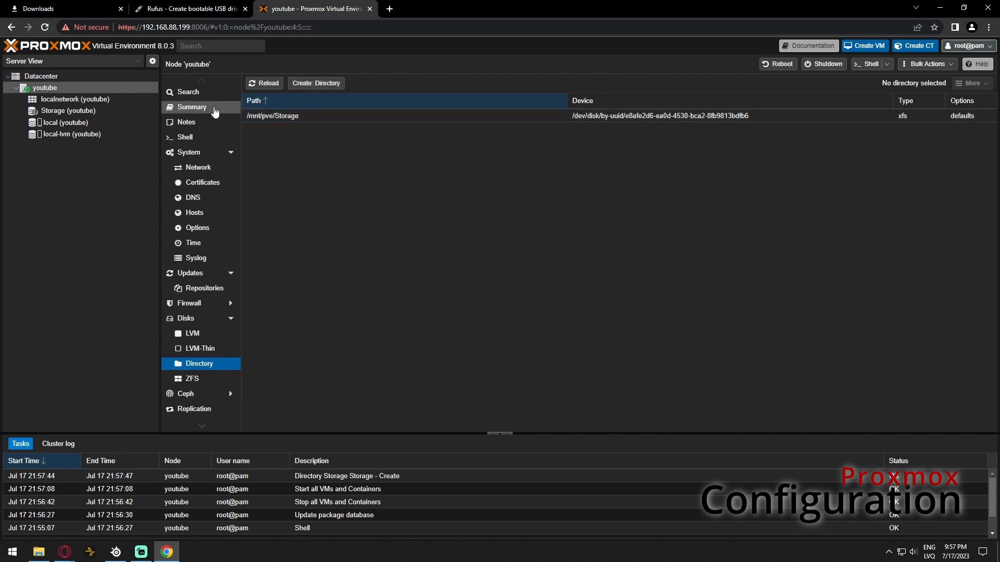
pyautogui.click(215, 111)
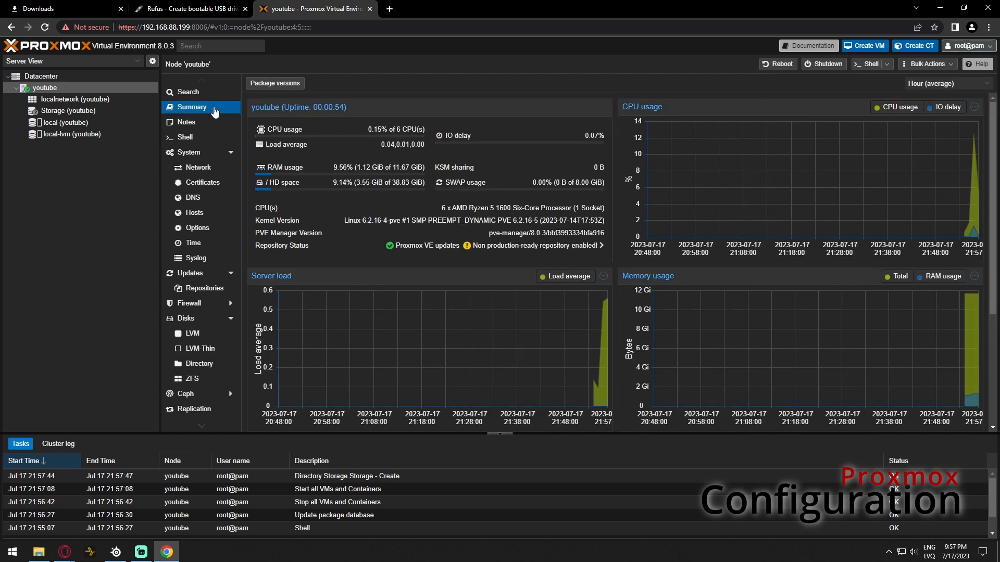
# Browse Storage's ISO Images, CT Volumes, VM Disks, Backups and CT Templates, including the downloadable templates list
pyautogui.click(62, 110)
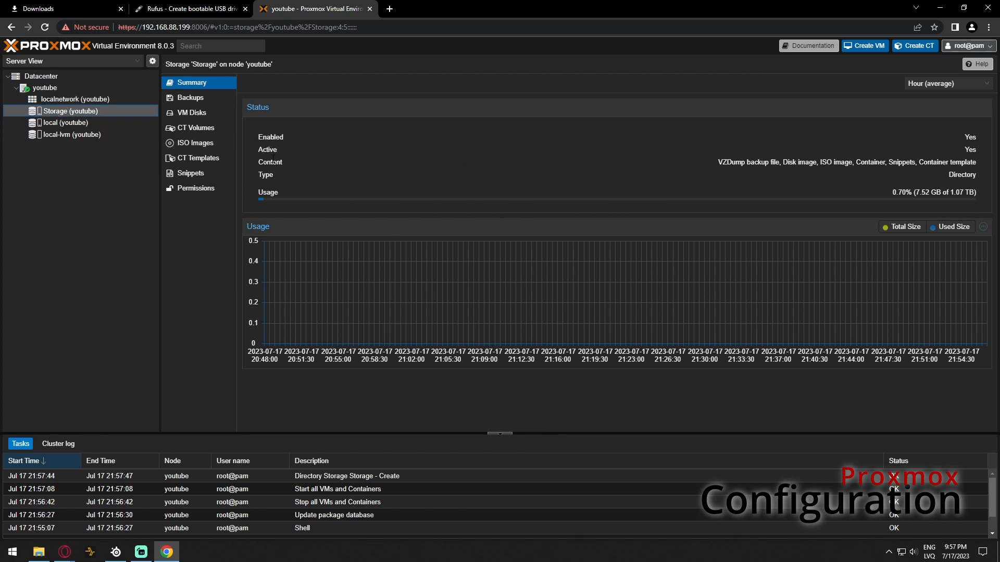
pyautogui.click(205, 160)
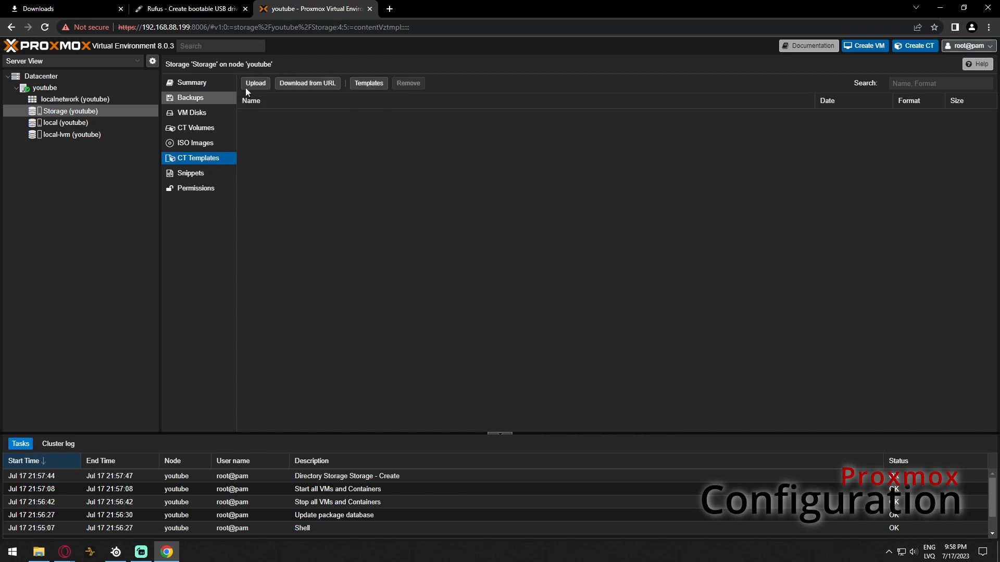
pyautogui.click(212, 136)
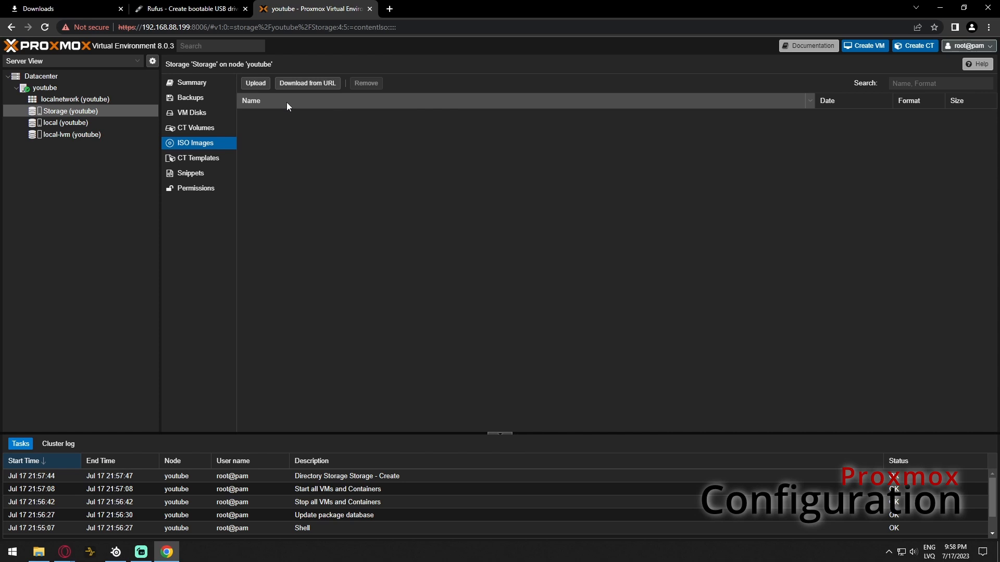
pyautogui.click(198, 128)
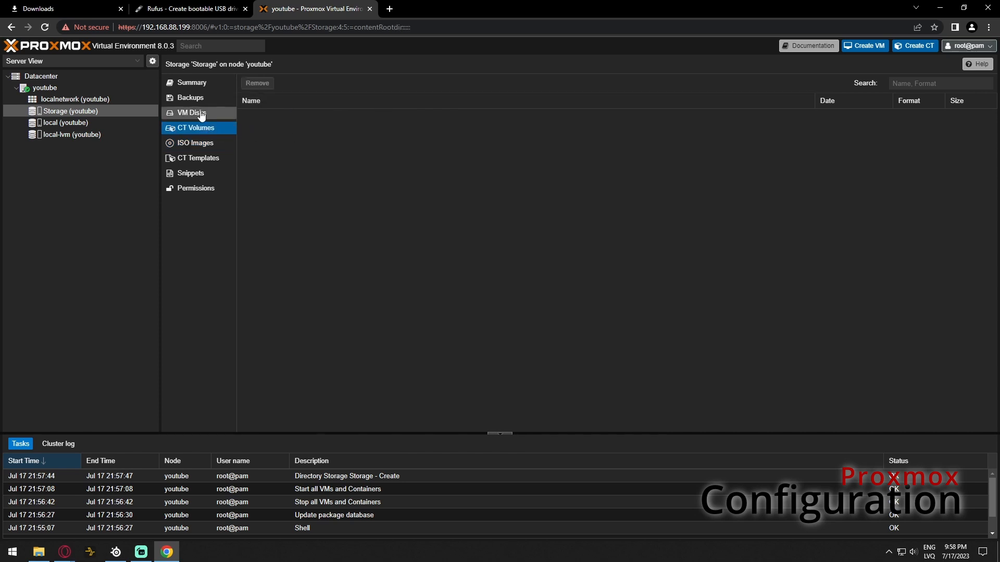
pyautogui.click(196, 113)
pyautogui.click(194, 98)
pyautogui.click(206, 160)
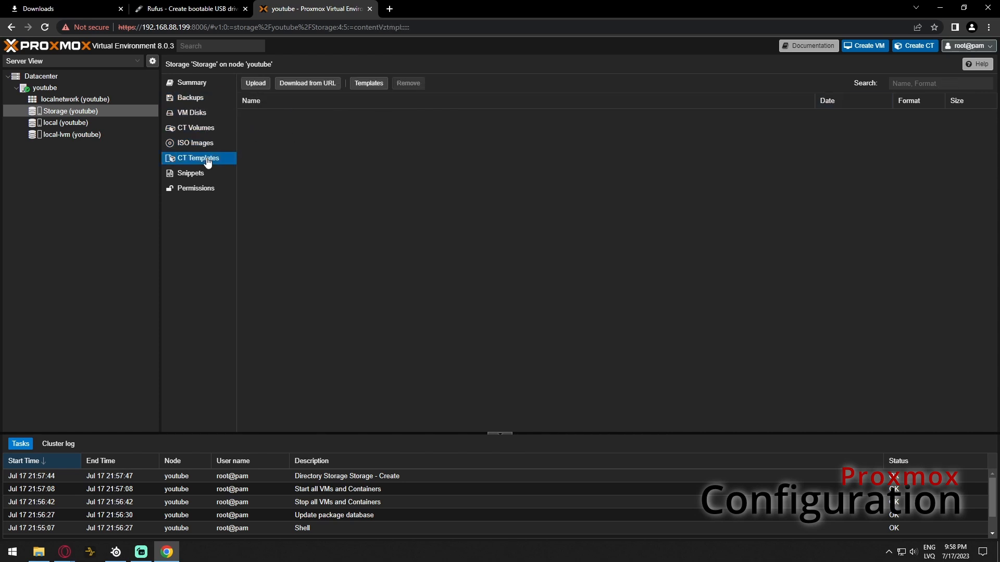
pyautogui.click(368, 84)
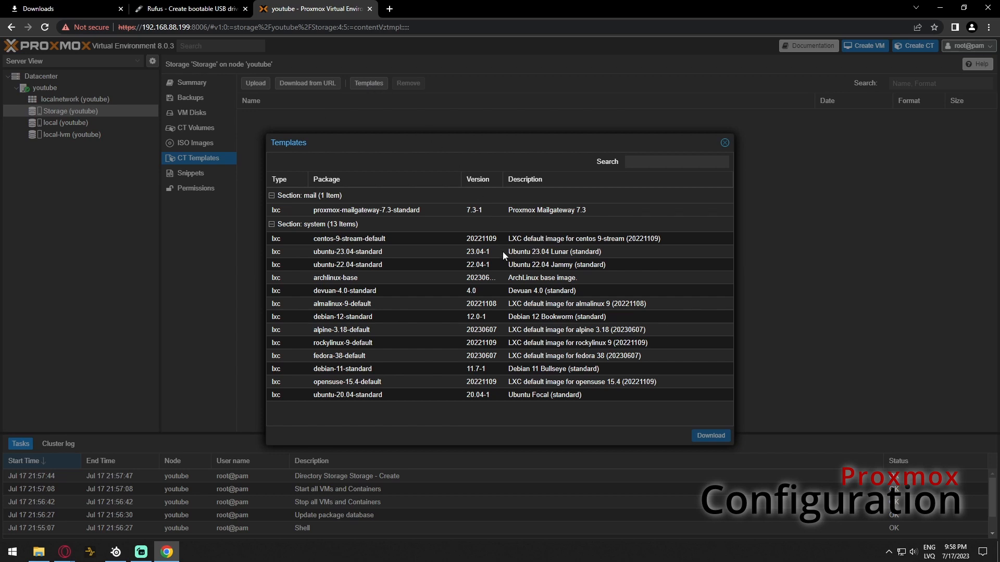
pyautogui.click(726, 143)
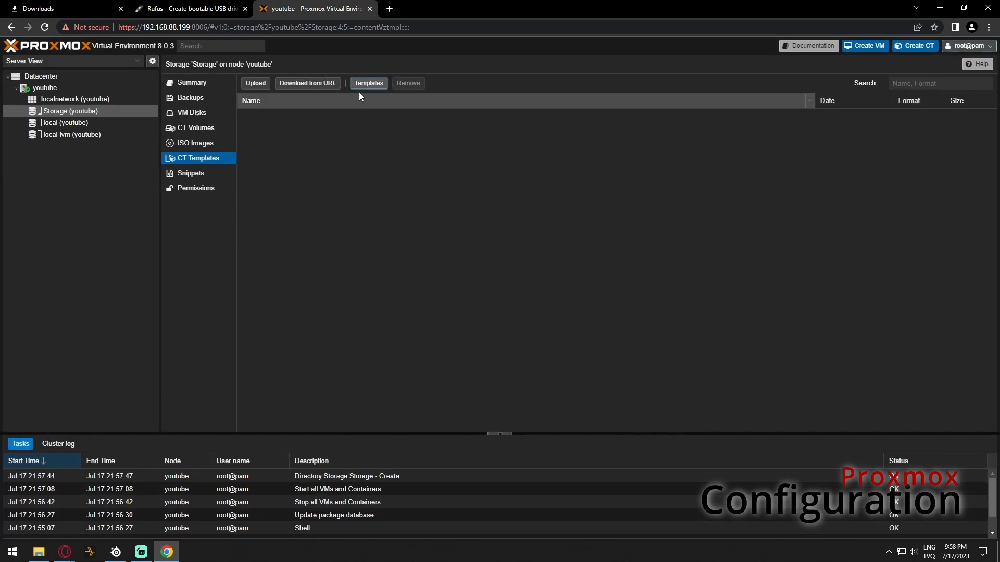
# Revisit the youtube node and Storage's ISO Images, then start a new browser tab
pyautogui.click(112, 89)
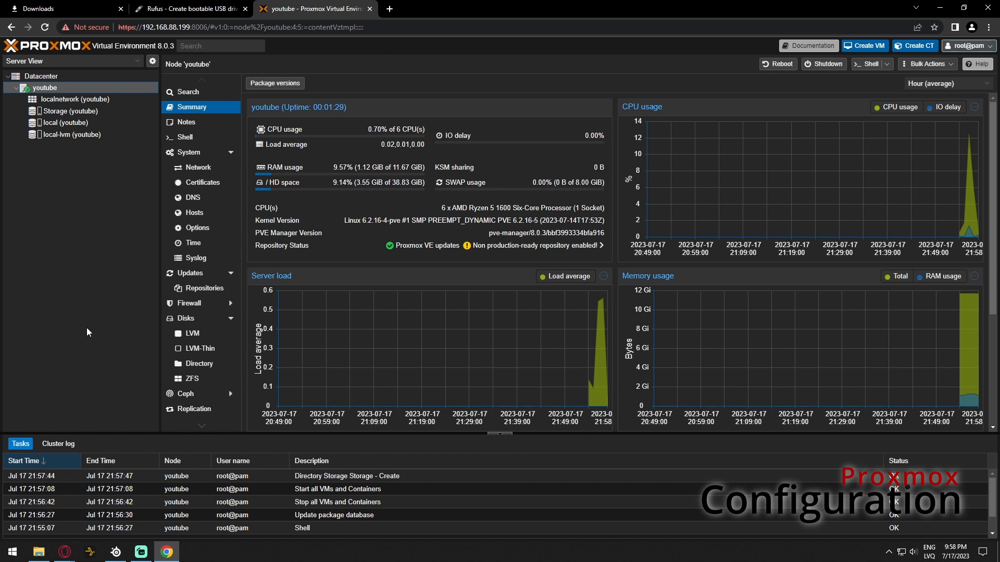
pyautogui.click(76, 111)
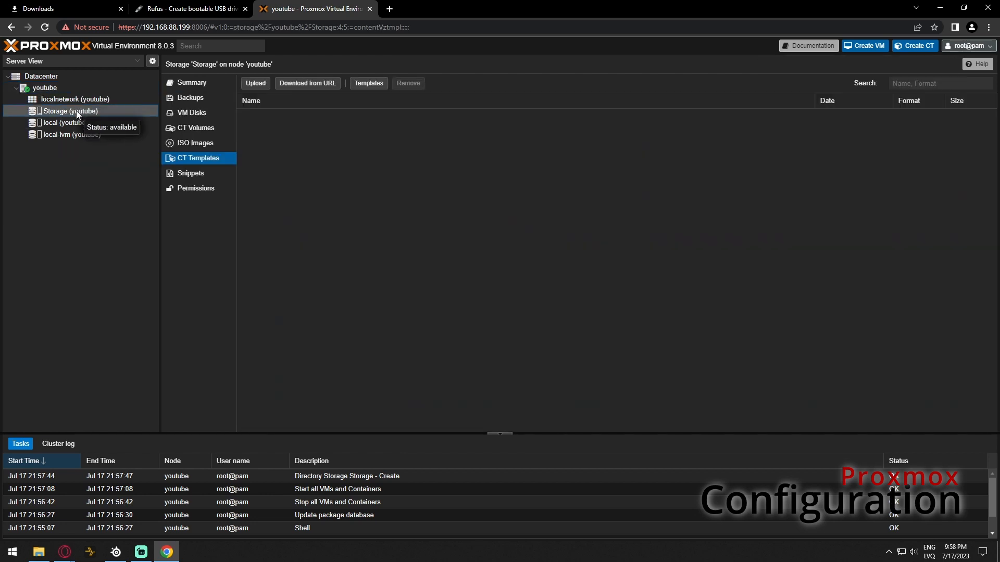
pyautogui.click(214, 144)
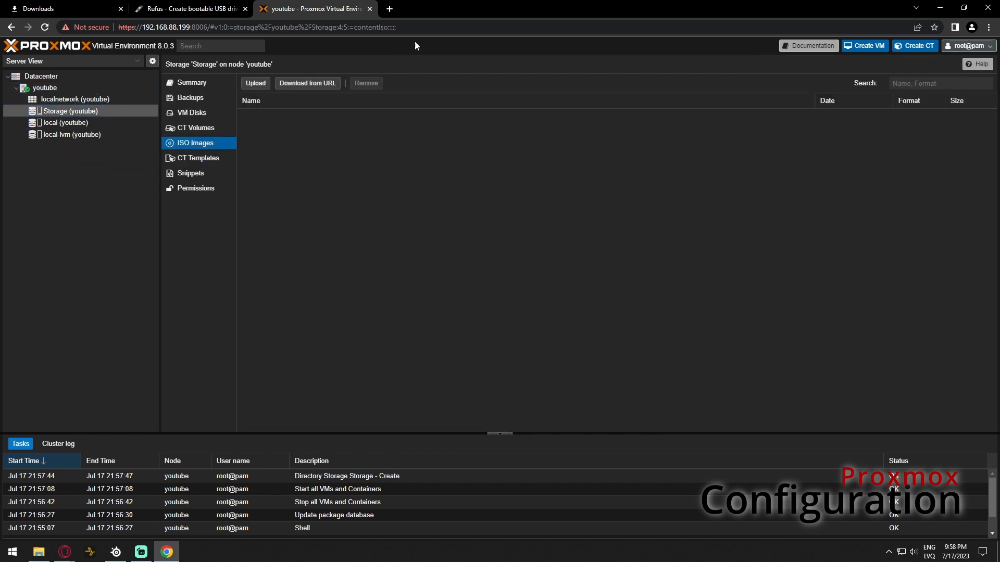
pyautogui.click(389, 8)
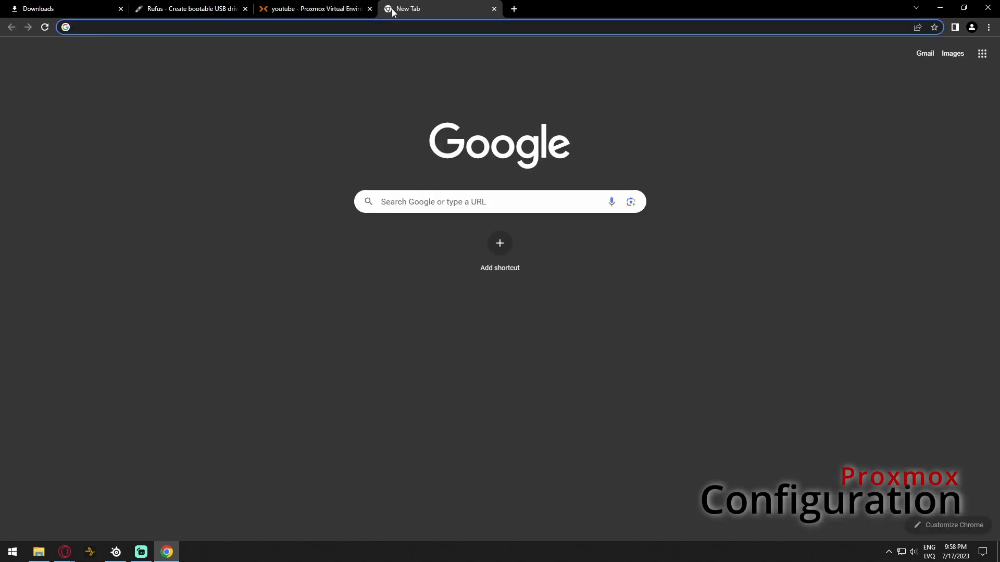
# Search Google for 'ubuntu 22.04 lts' and open the Ubuntu 22.04.2 LTS release page
pyautogui.write('ubuntu  22.')
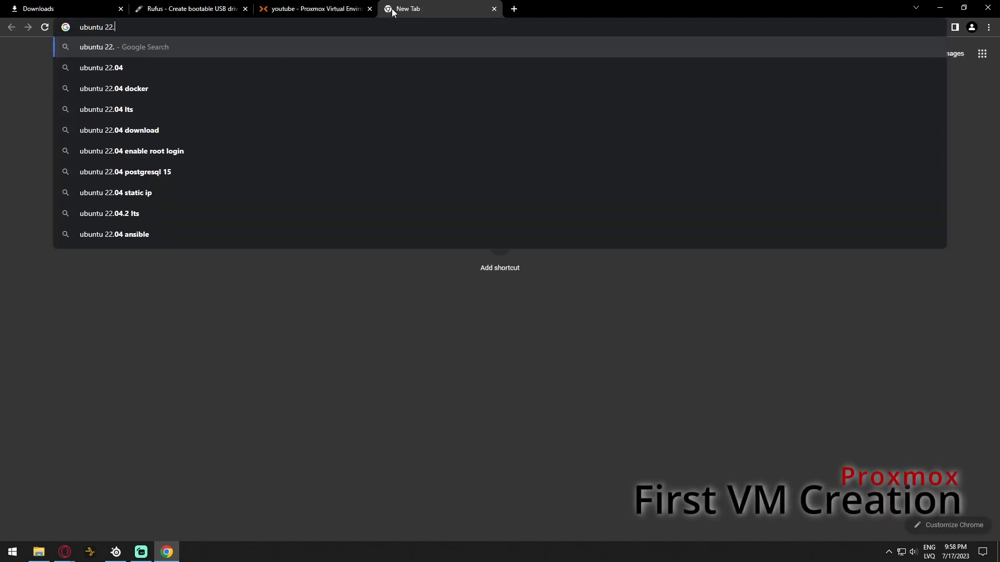
pyautogui.write('04 lts')
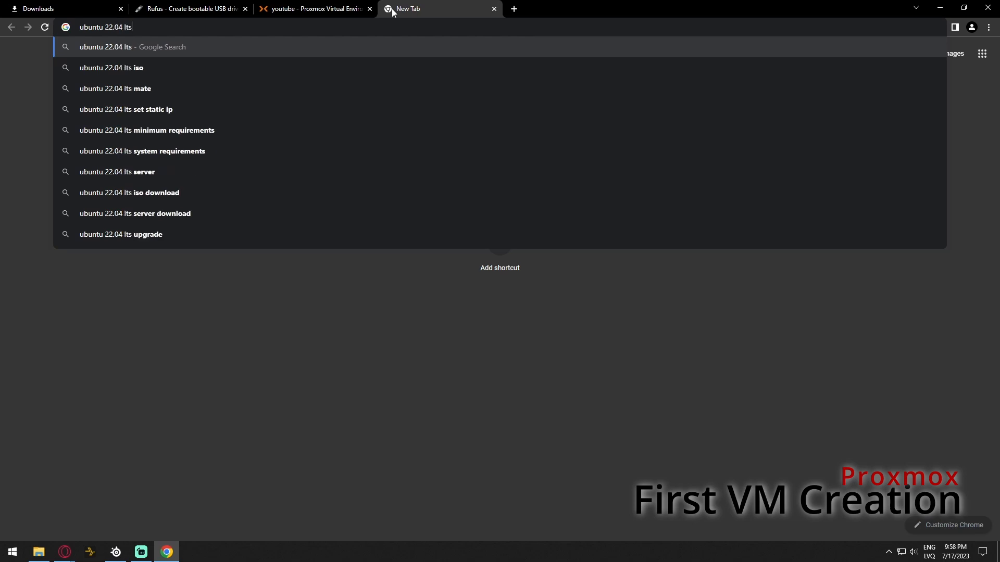
pyautogui.press('Return')
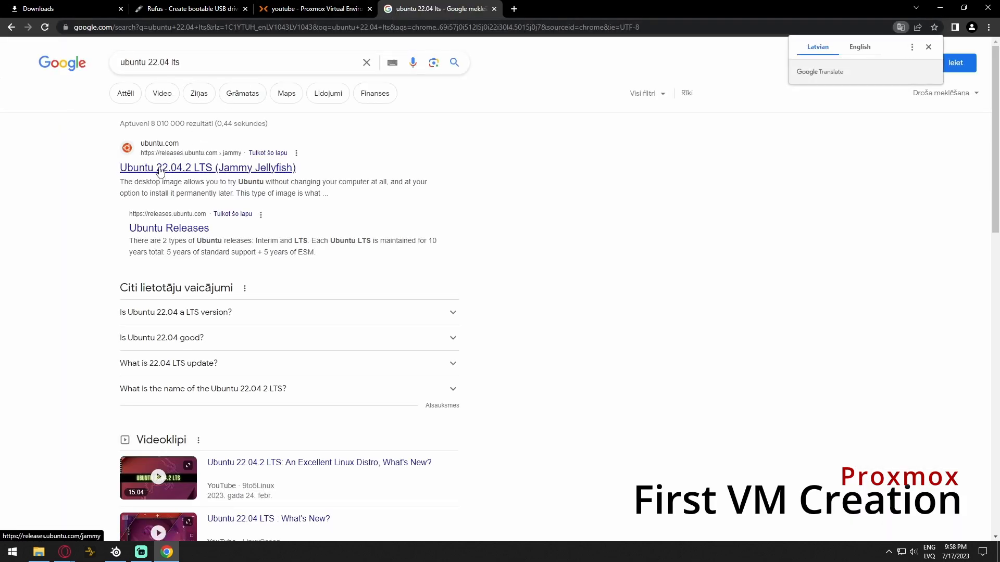
pyautogui.click(159, 169)
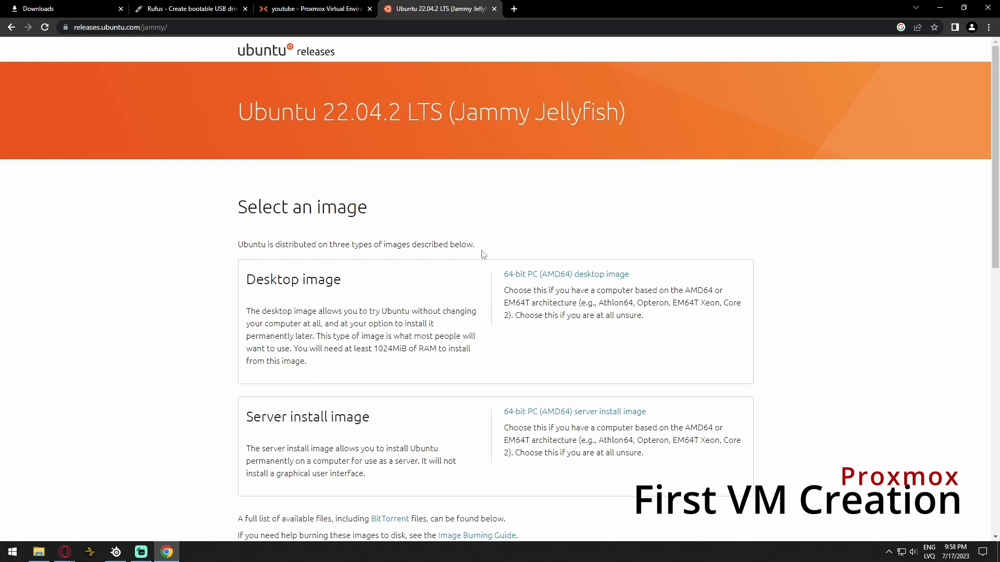
# Start downloading the server install image locally, then cancel that download
pyautogui.moveTo(243, 415); pyautogui.dragTo(395, 427)
pyautogui.click(422, 427)
pyautogui.click(531, 414)
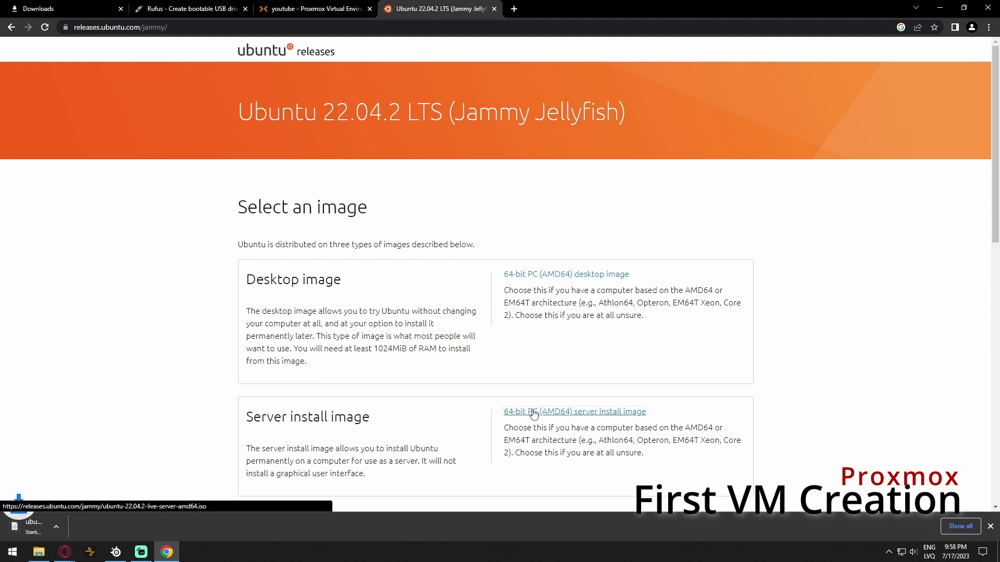
pyautogui.click(110, 527)
pyautogui.click(137, 509)
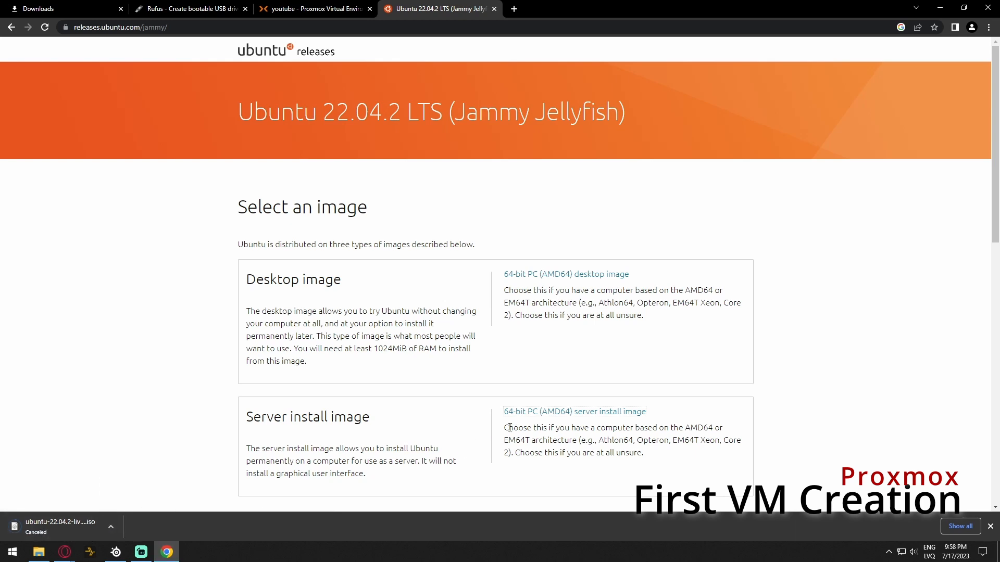
# Copy the server ISO's link address and return to the Proxmox tab
pyautogui.rightClick(533, 416)
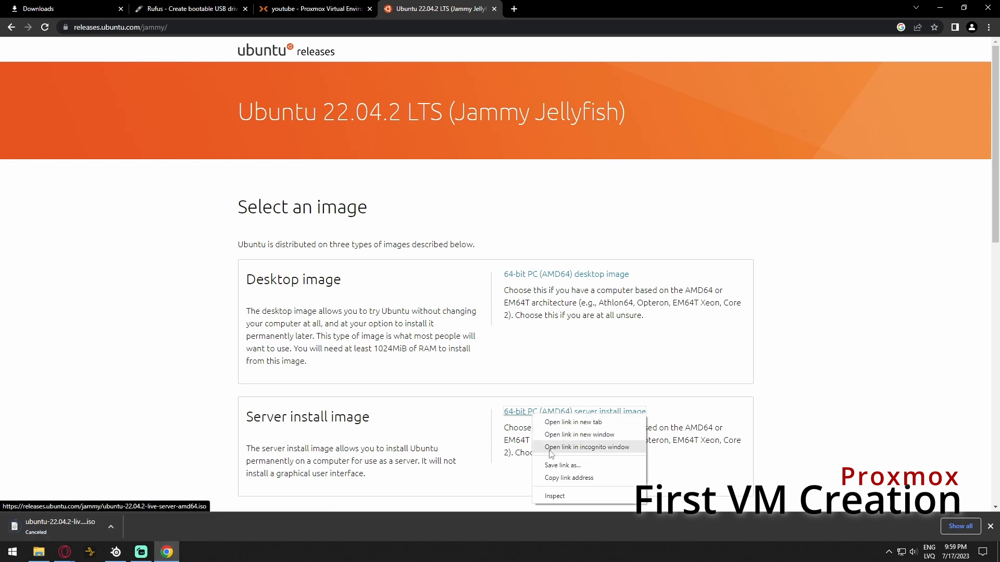
pyautogui.click(578, 478)
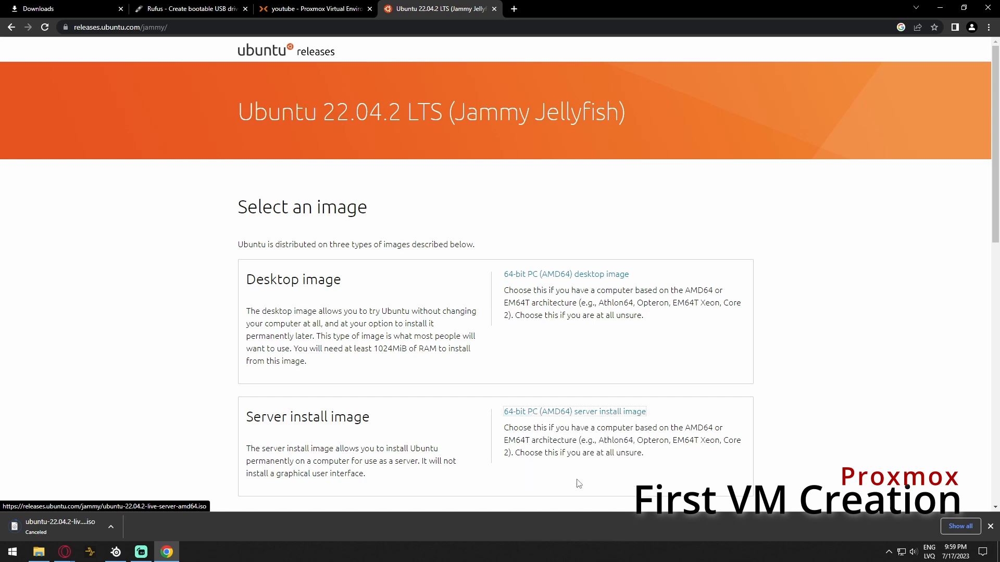
pyautogui.click(298, 11)
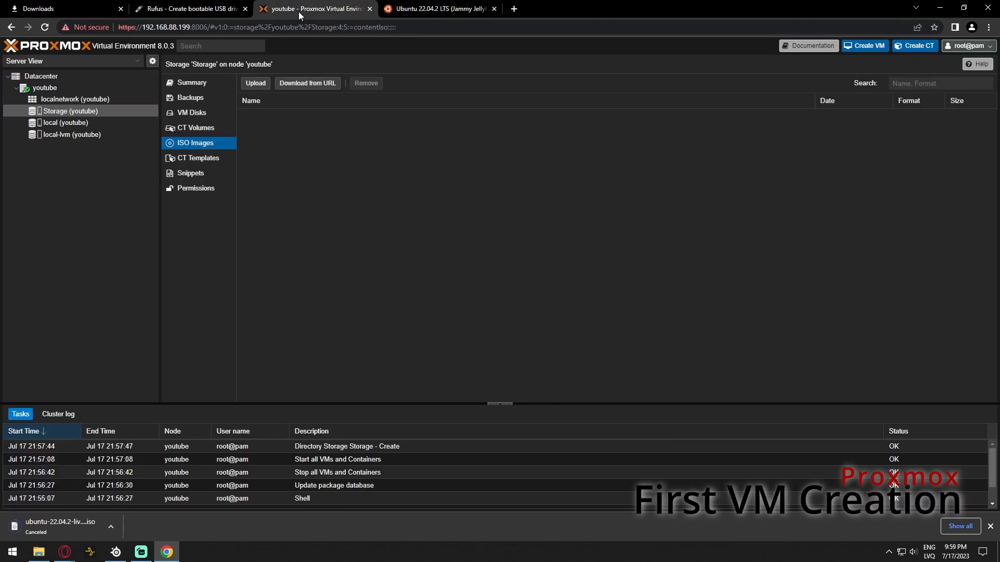
# Download the pasted Ubuntu ISO URL into Storage; it fails at 60% with an SSL error
pyautogui.click(306, 87)
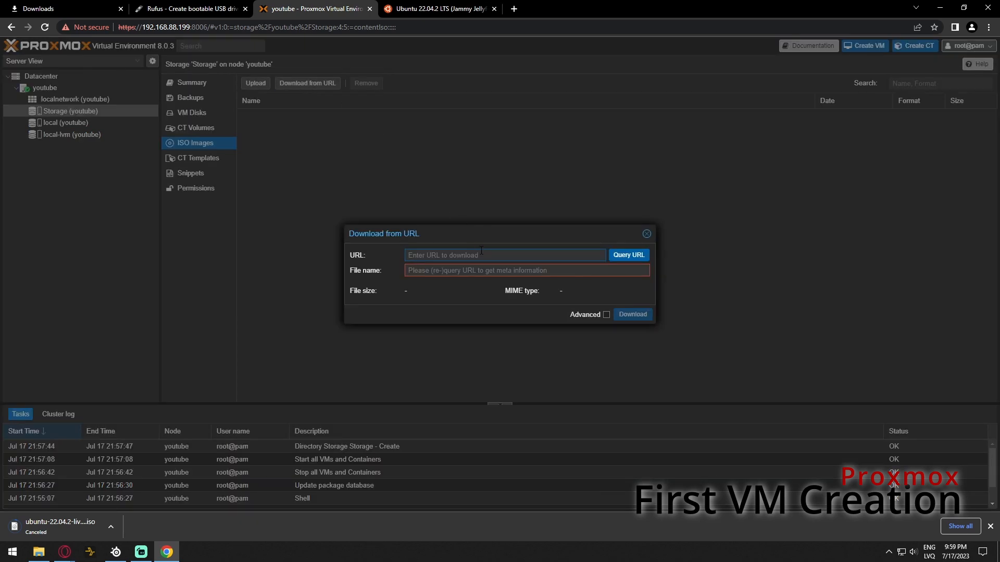
pyautogui.hotkey('ctrl', 'v')
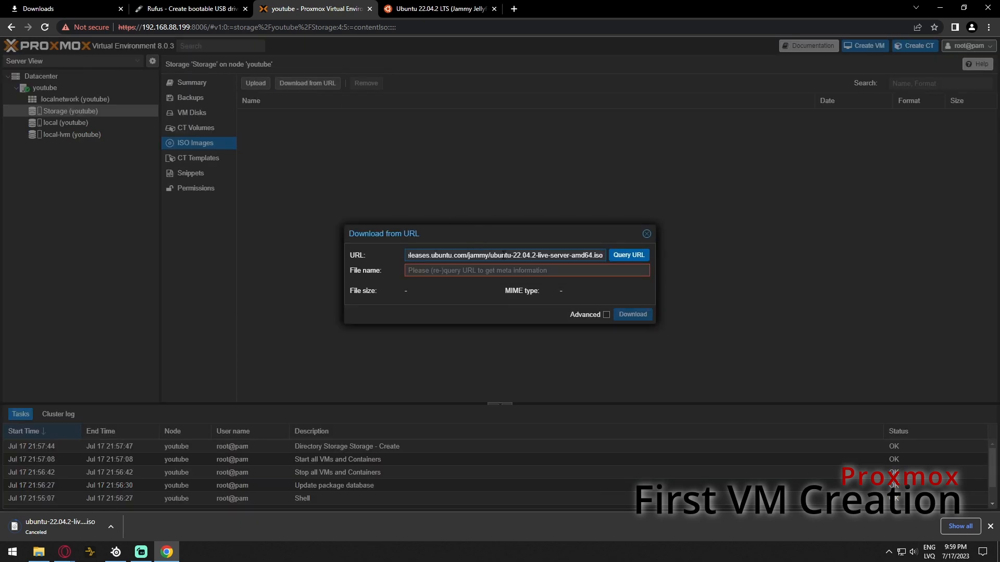
pyautogui.click(617, 254)
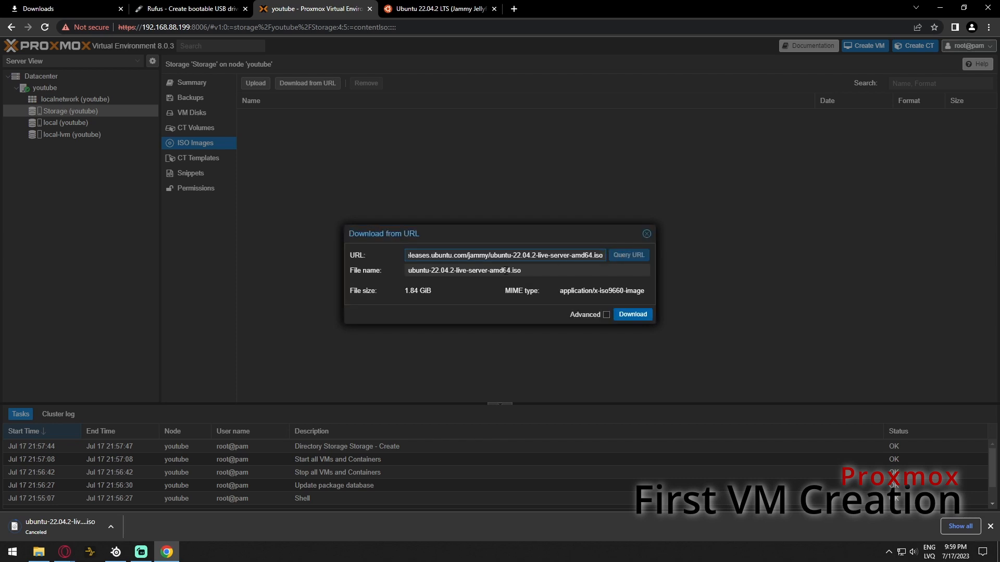
pyautogui.click(632, 314)
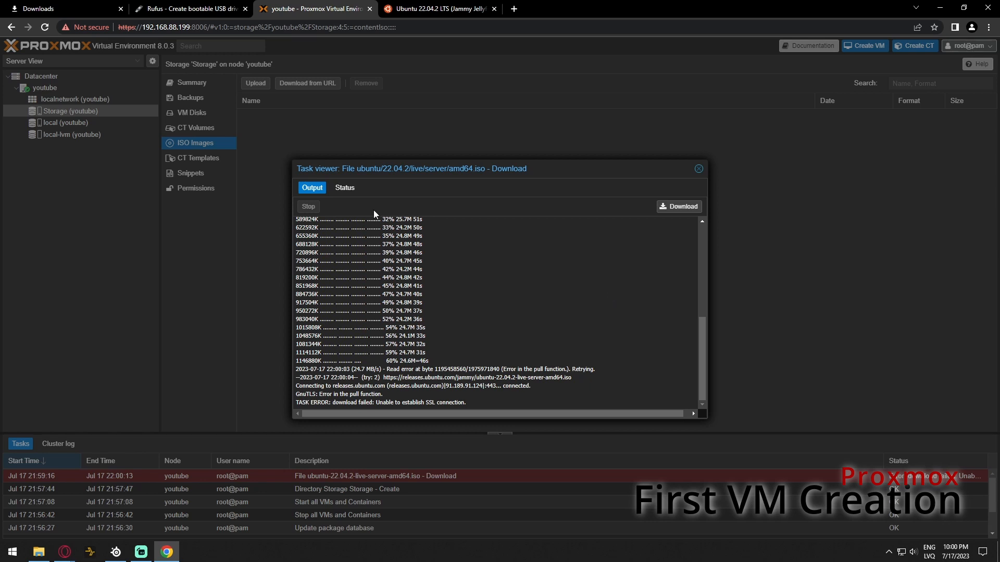
pyautogui.click(699, 169)
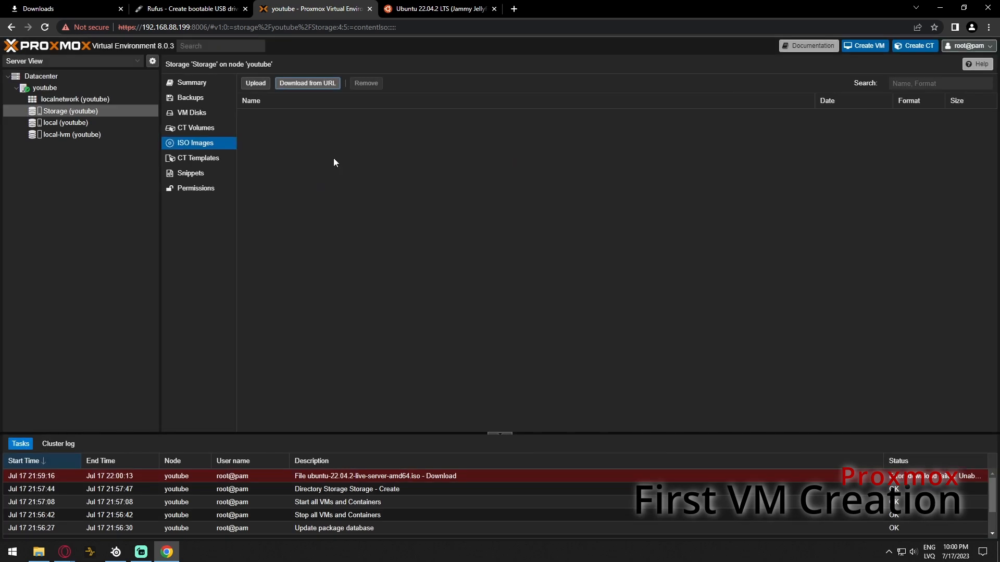
# Retry the URL download, getting the 1.98 GB ubuntu-22.04.2-live-server-amd64.iso into Storage
pyautogui.click(319, 84)
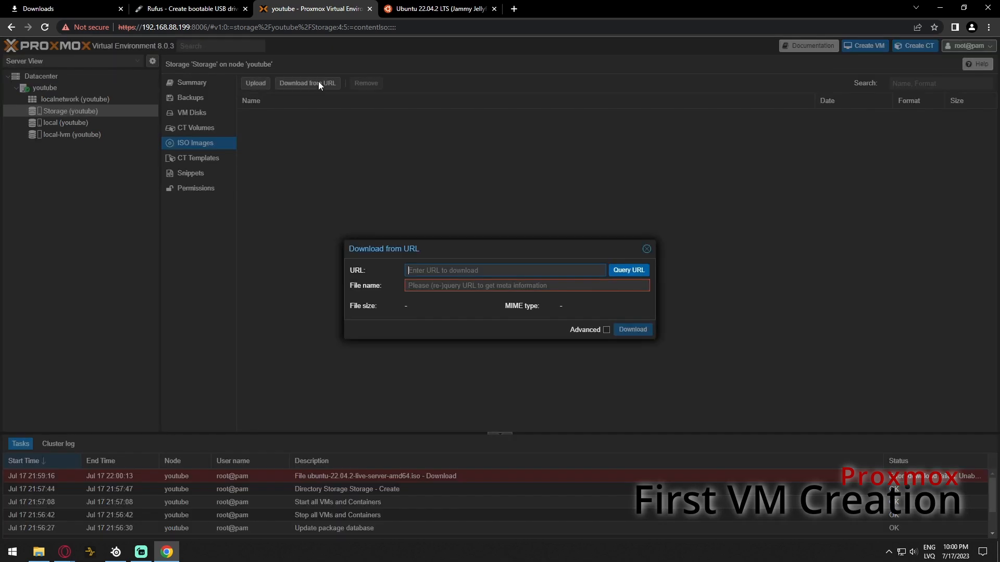
pyautogui.hotkey('ctrl', 'v')
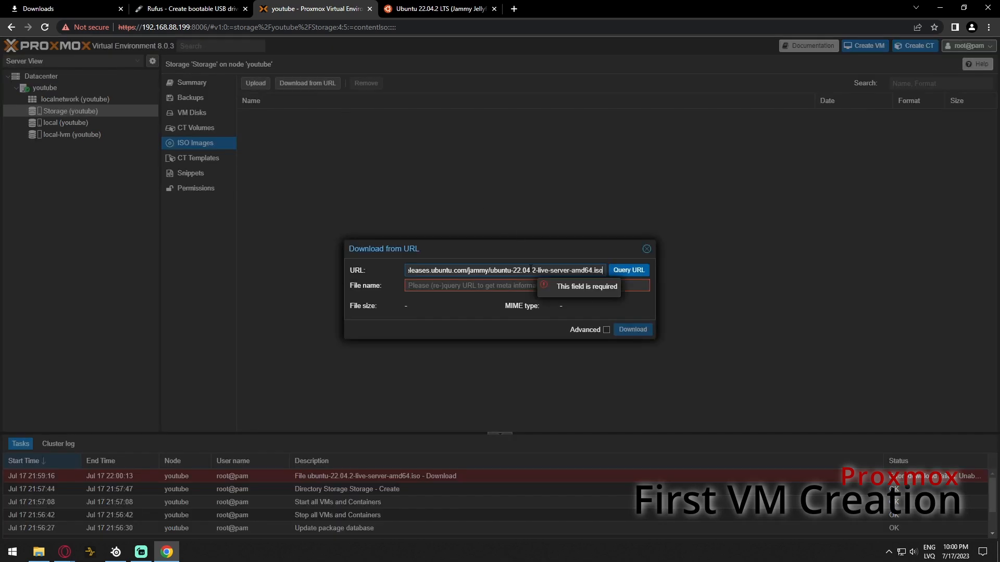
pyautogui.click(616, 272)
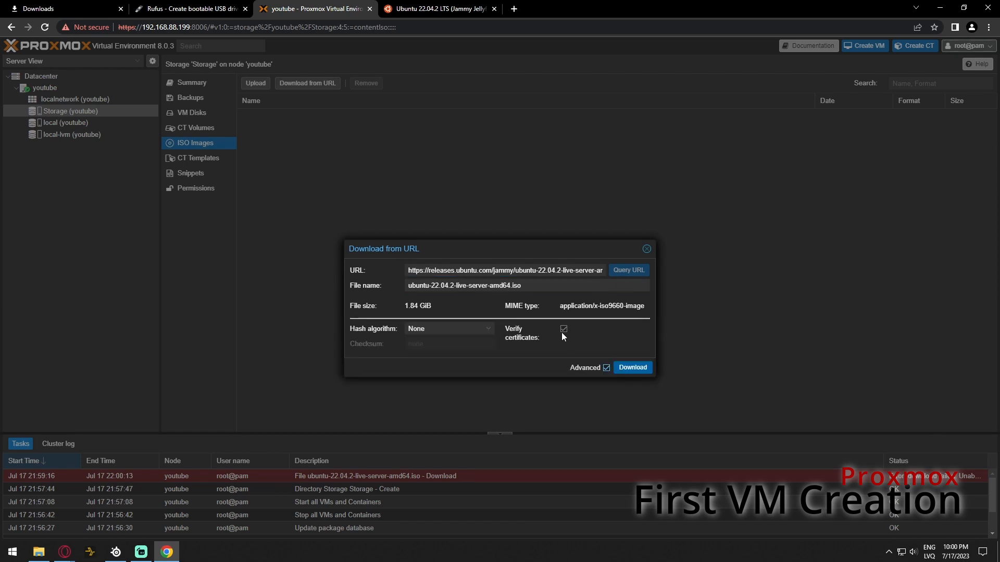
pyautogui.click(633, 368)
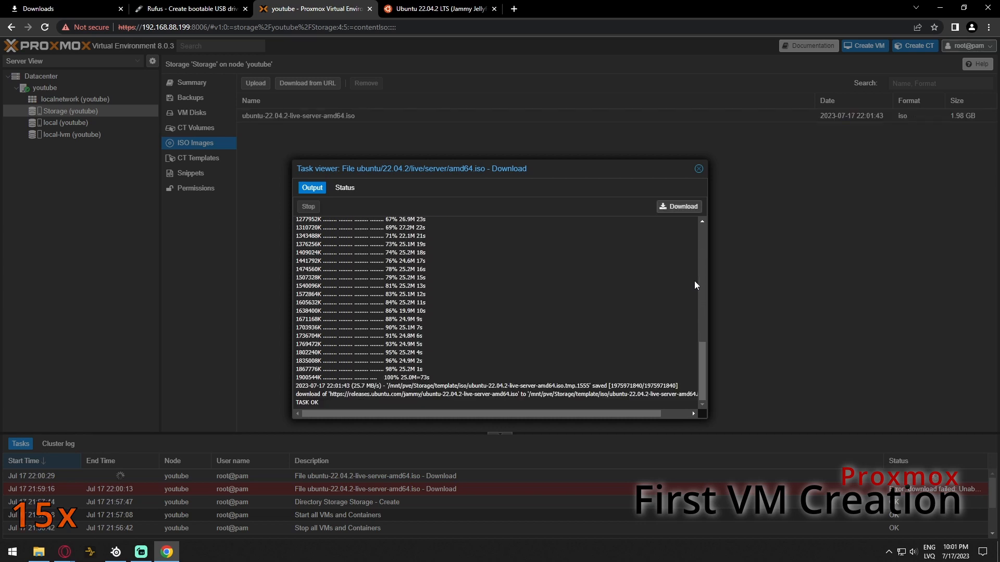
pyautogui.click(699, 169)
pyautogui.click(336, 121)
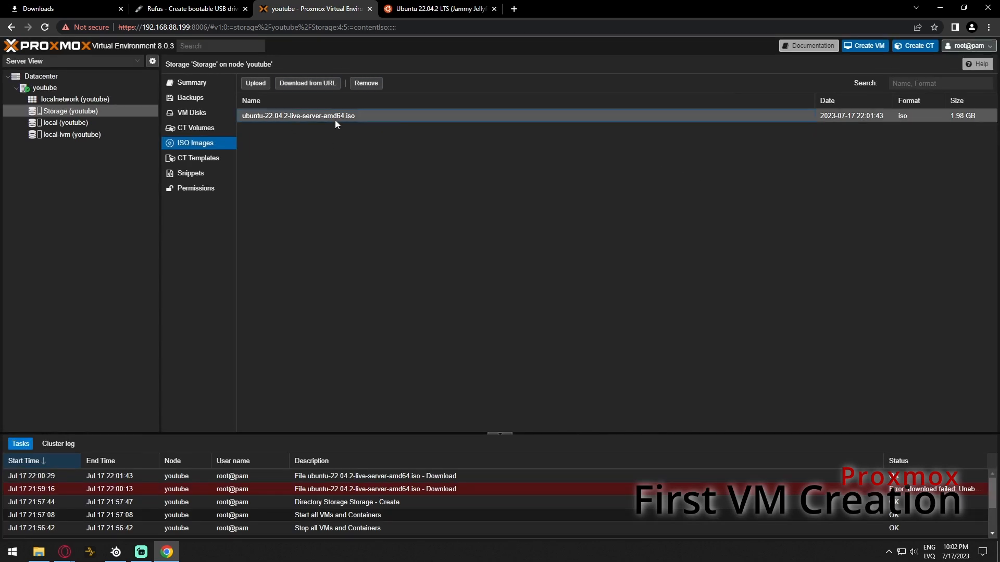
pyautogui.click(62, 87)
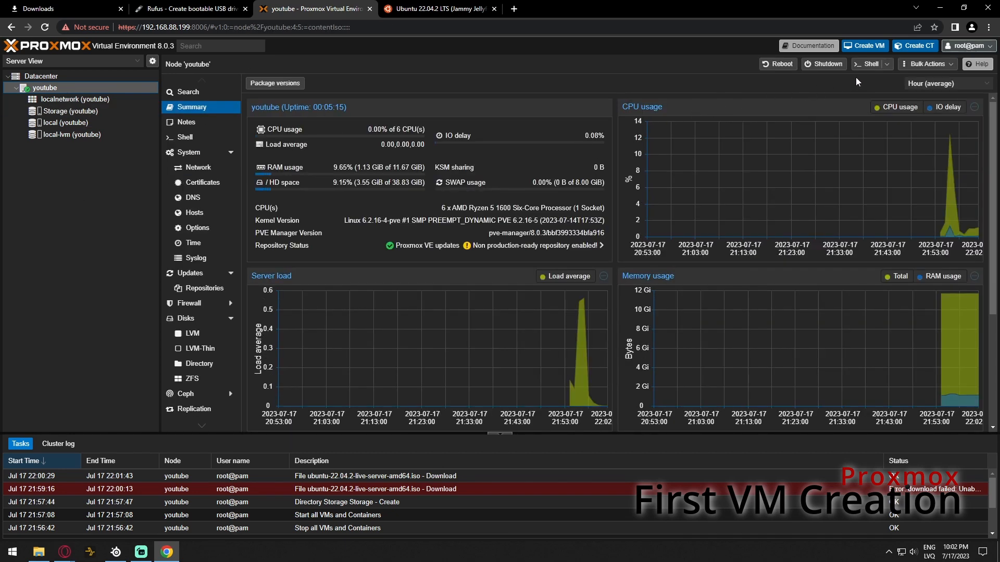
# Start a new virtual machine named Test
pyautogui.click(873, 47)
pyautogui.click(409, 236)
pyautogui.write('Test')
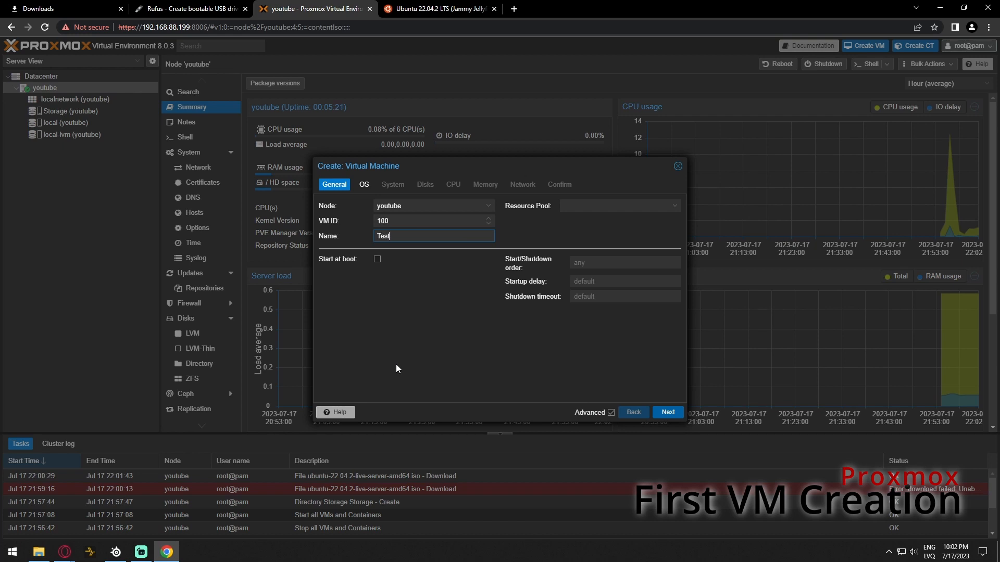
pyautogui.press('Tab')
pyautogui.click(669, 413)
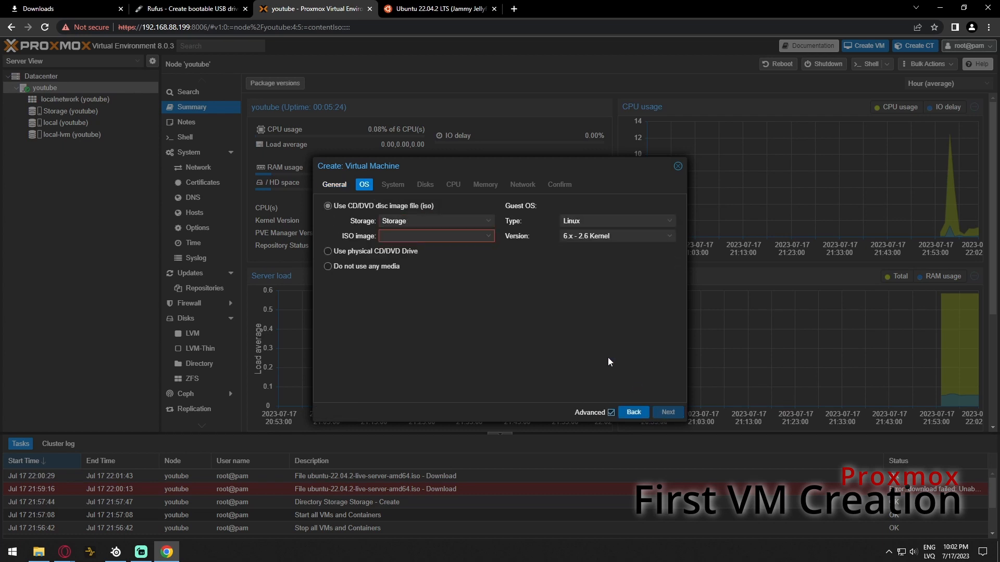
# Boot from ubuntu-22.04.2-live-server-amd64.iso and keep the default system settings
pyautogui.click(437, 236)
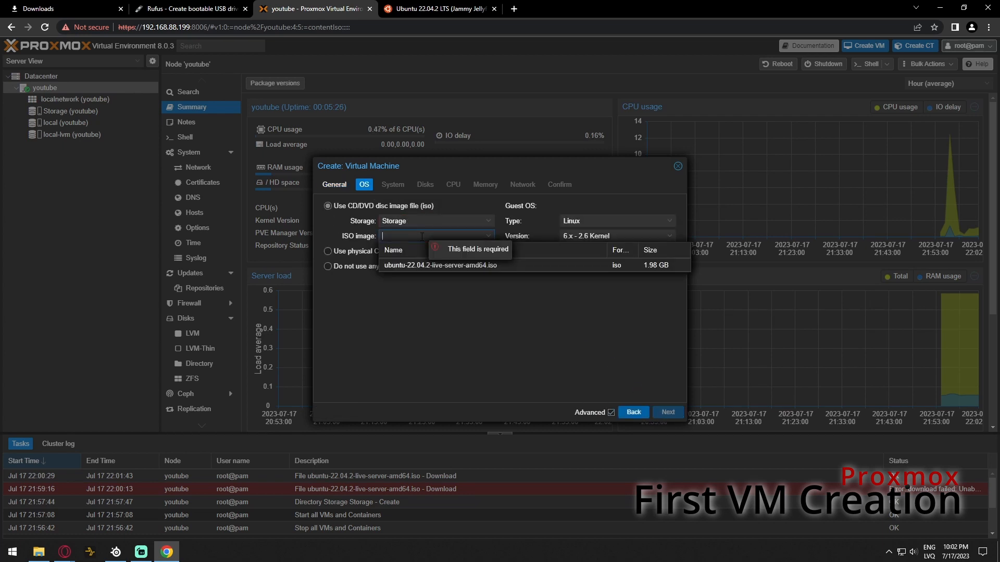
pyautogui.click(427, 265)
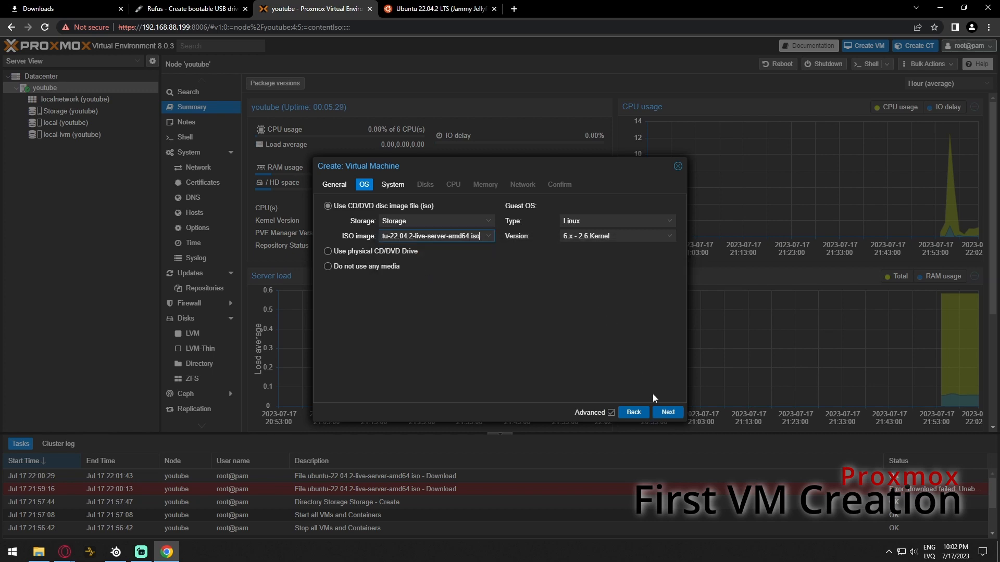
pyautogui.click(668, 413)
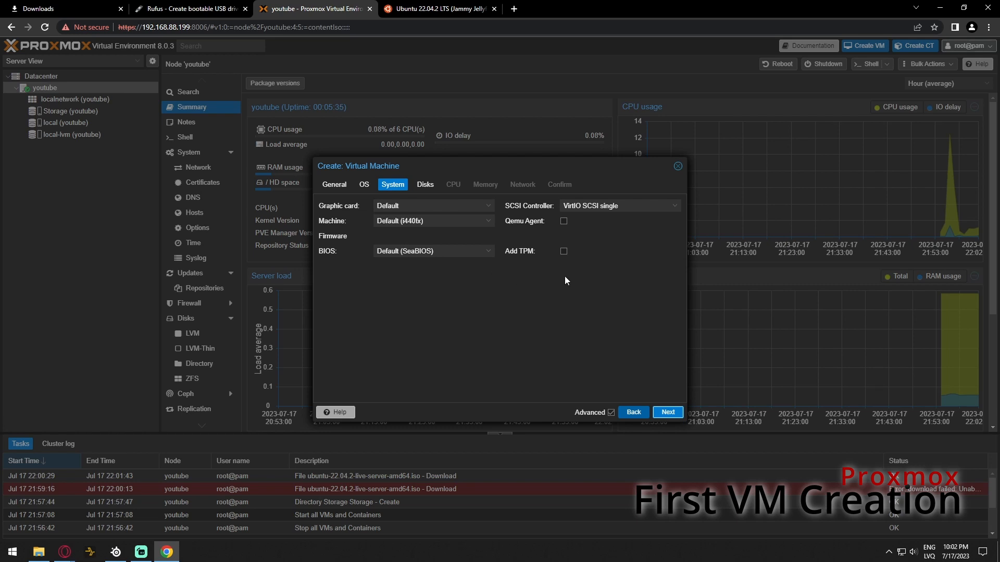
pyautogui.click(667, 413)
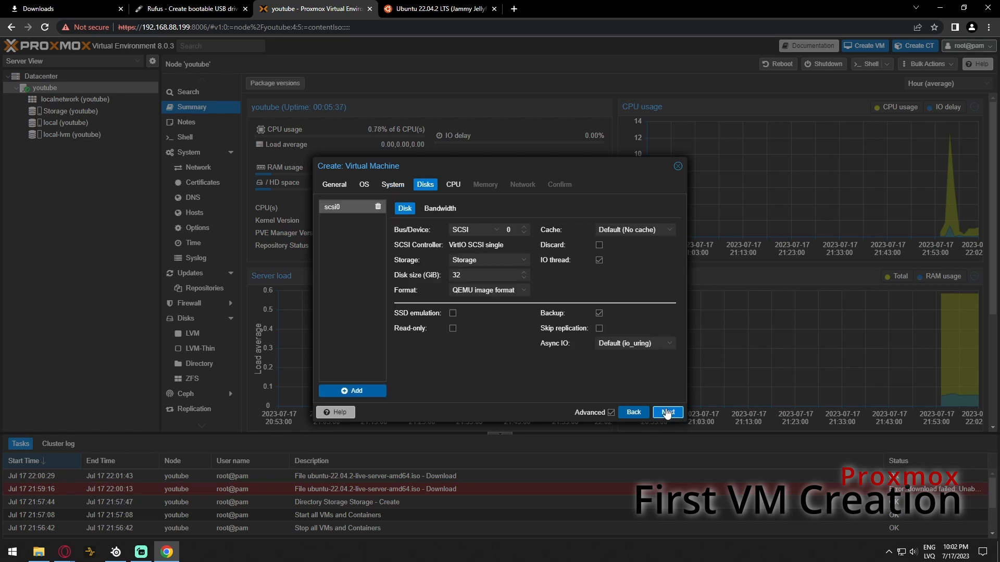
# Put the VM's disk on Storage with a size of 10 GiB
pyautogui.click(480, 261)
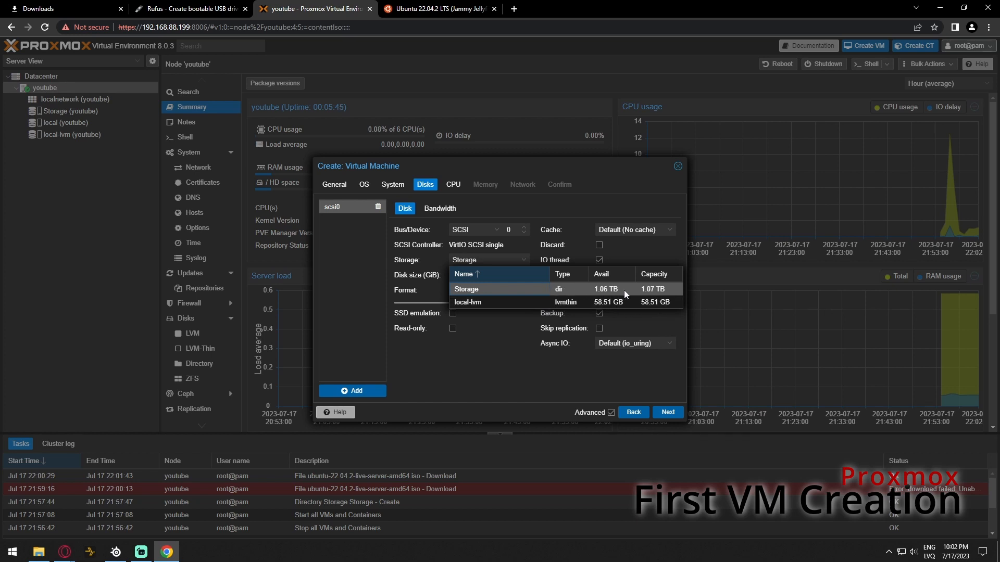
pyautogui.click(517, 288)
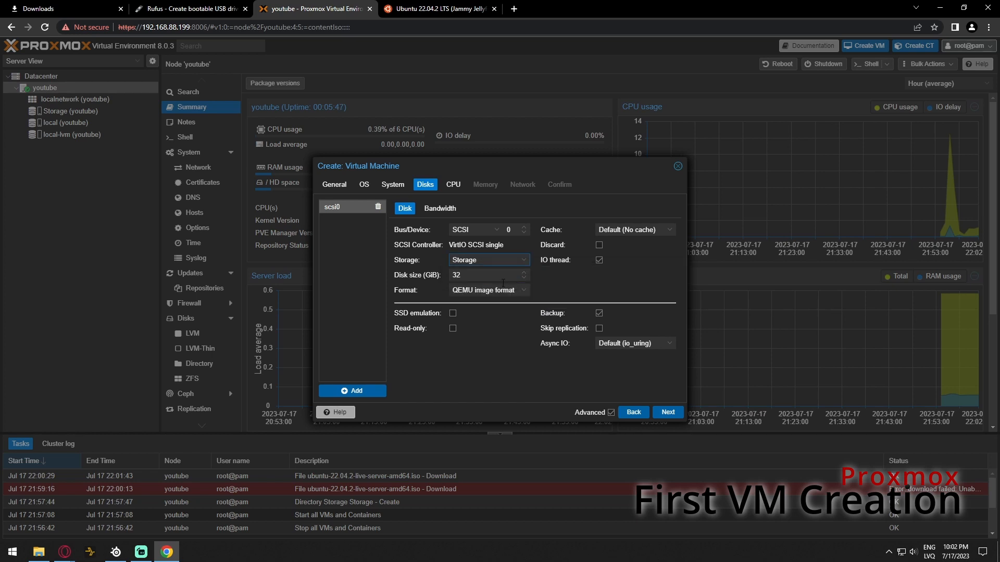
pyautogui.doubleClick(483, 277)
pyautogui.write('10')
pyautogui.click(562, 290)
# Give the VM 2 CPU cores and 1024 MiB memory with ballooning disabled
pyautogui.click(669, 413)
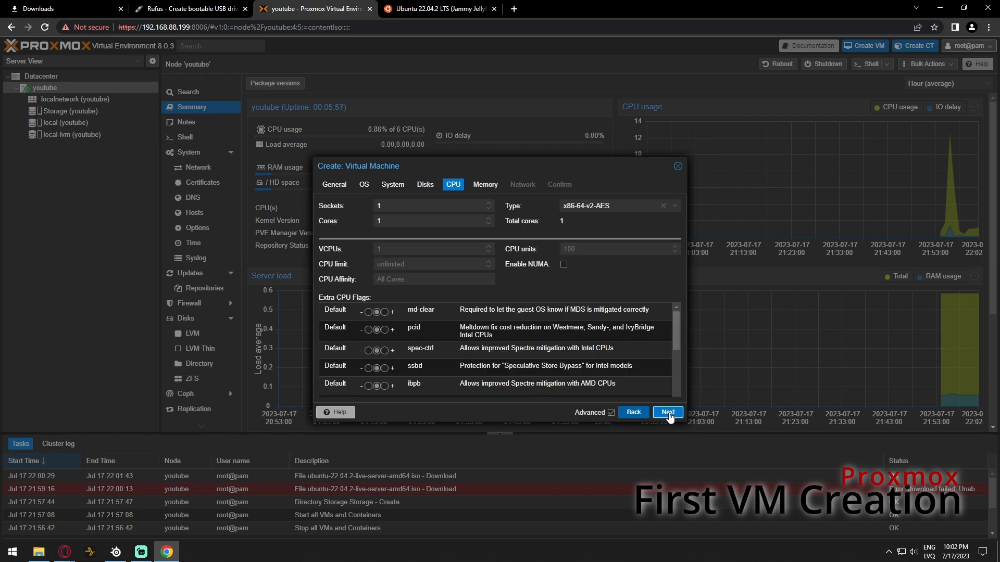
pyautogui.doubleClick(395, 222)
pyautogui.write('2')
pyautogui.click(668, 412)
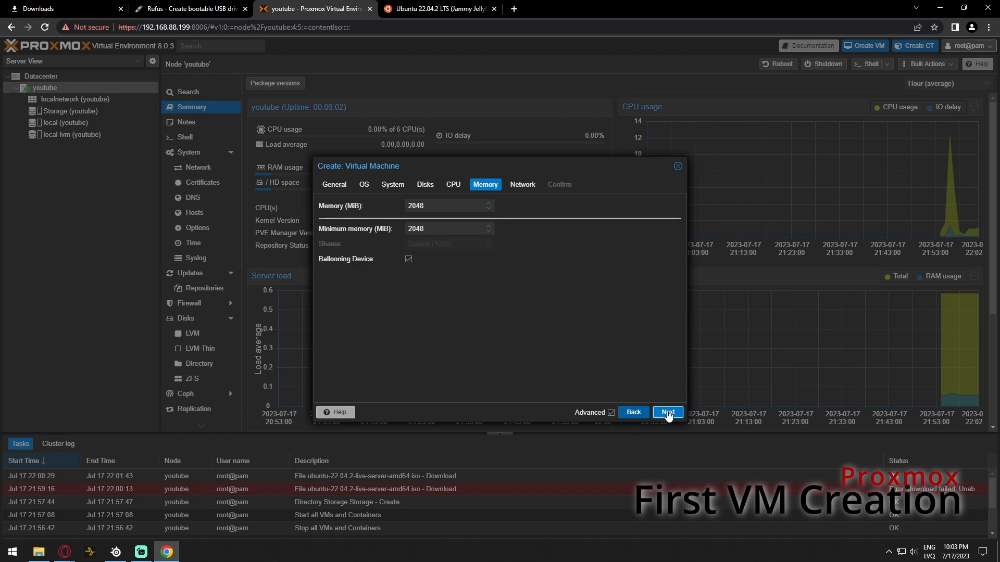
pyautogui.doubleClick(433, 206)
pyautogui.write('1024')
pyautogui.click(408, 260)
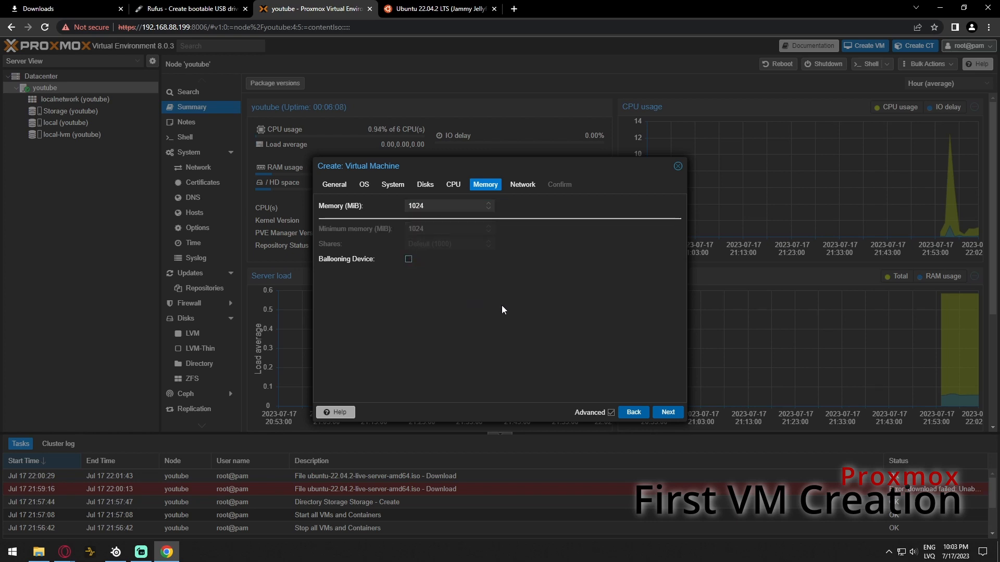
# Keep the VirtIO network model, review the summary and finish creating VM 100
pyautogui.click(675, 414)
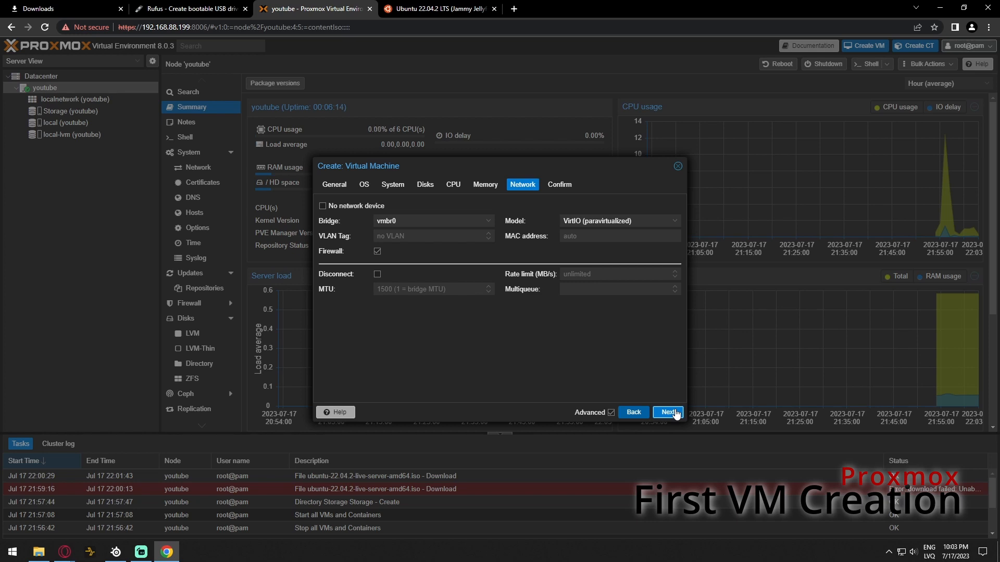
pyautogui.click(653, 222)
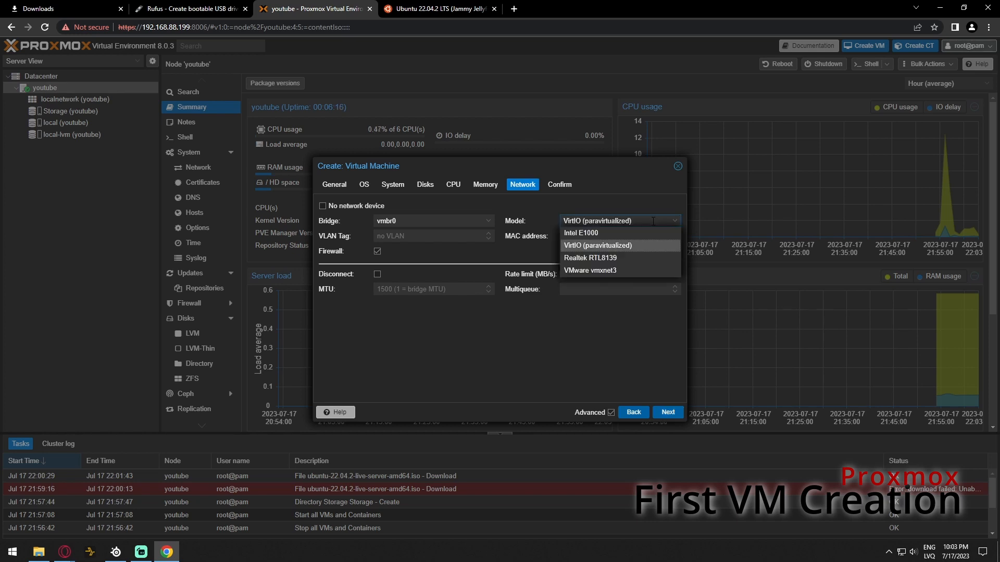
pyautogui.click(631, 245)
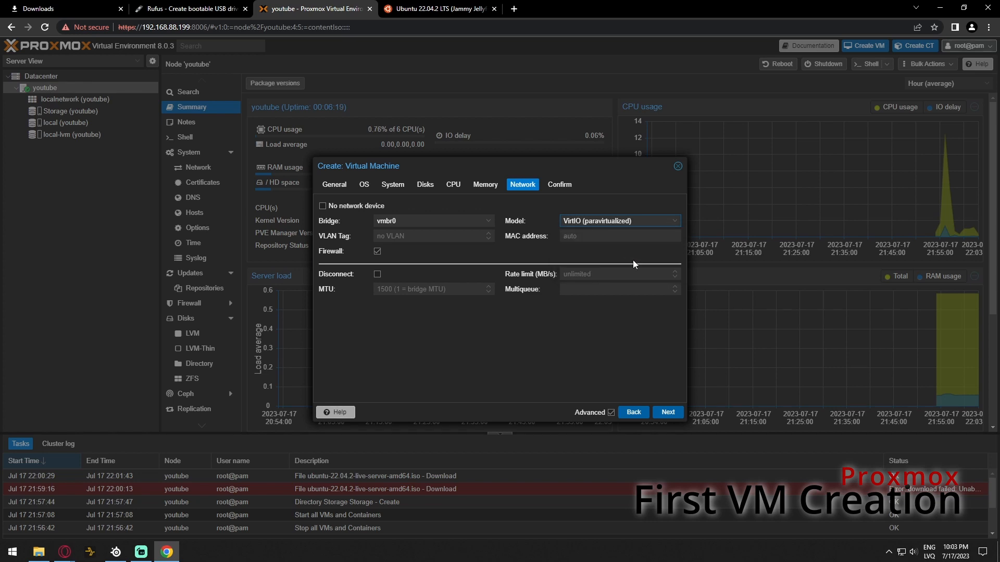
pyautogui.click(664, 413)
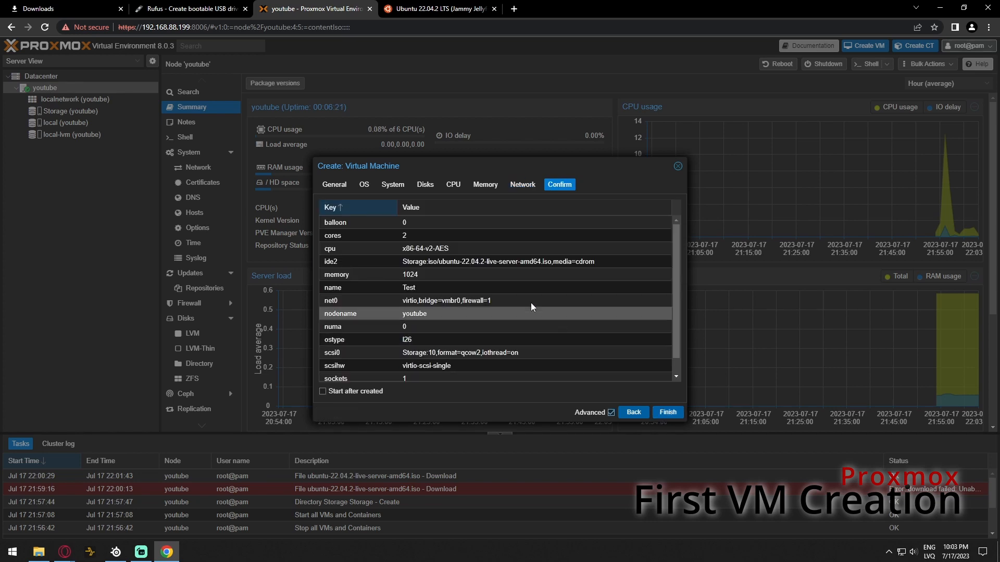
pyautogui.scroll(-1, 461, 242)
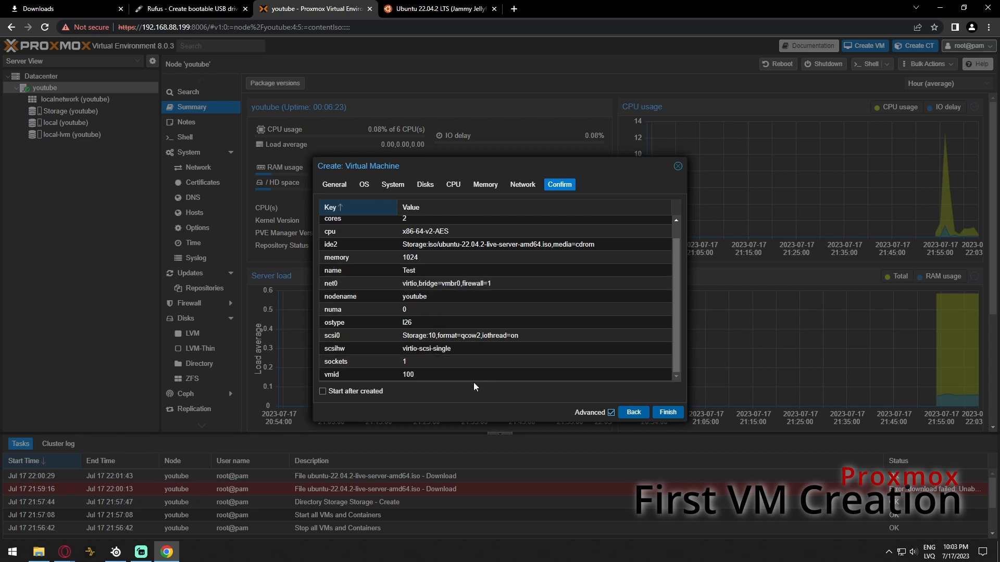
pyautogui.click(669, 413)
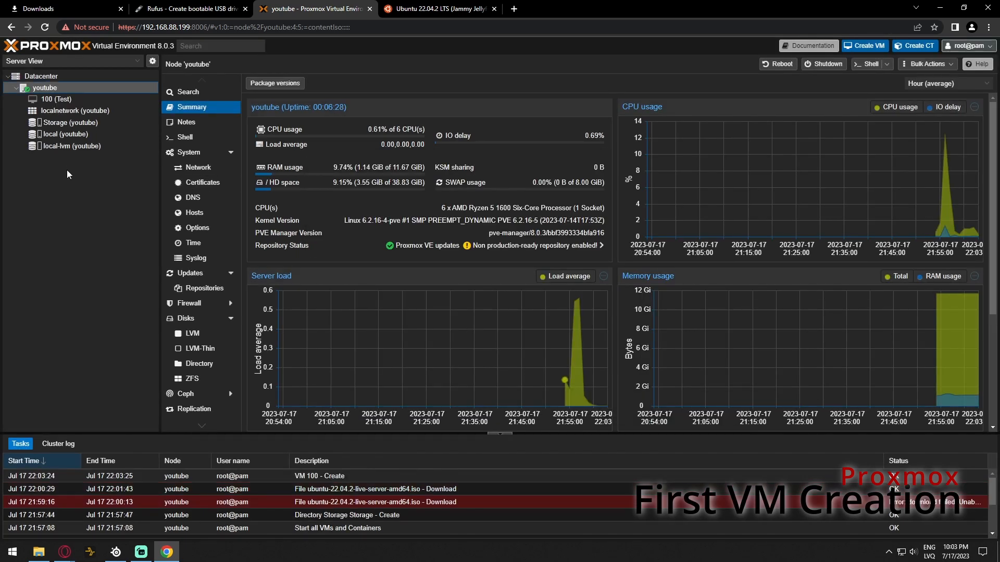
# Check VM 100 (Test)'s Hardware and Options, then return to its Summary showing it stopped
pyautogui.click(86, 101)
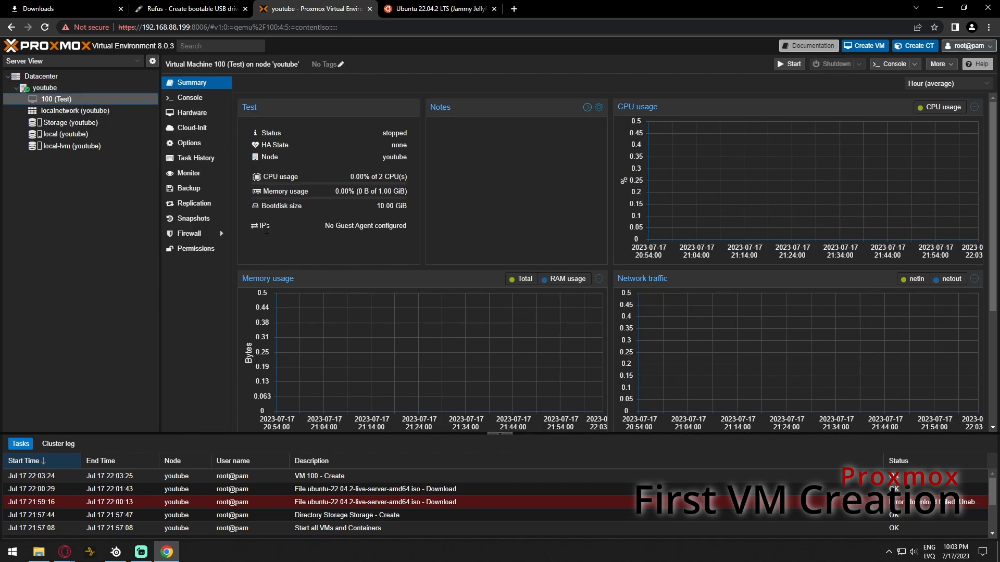
pyautogui.click(192, 115)
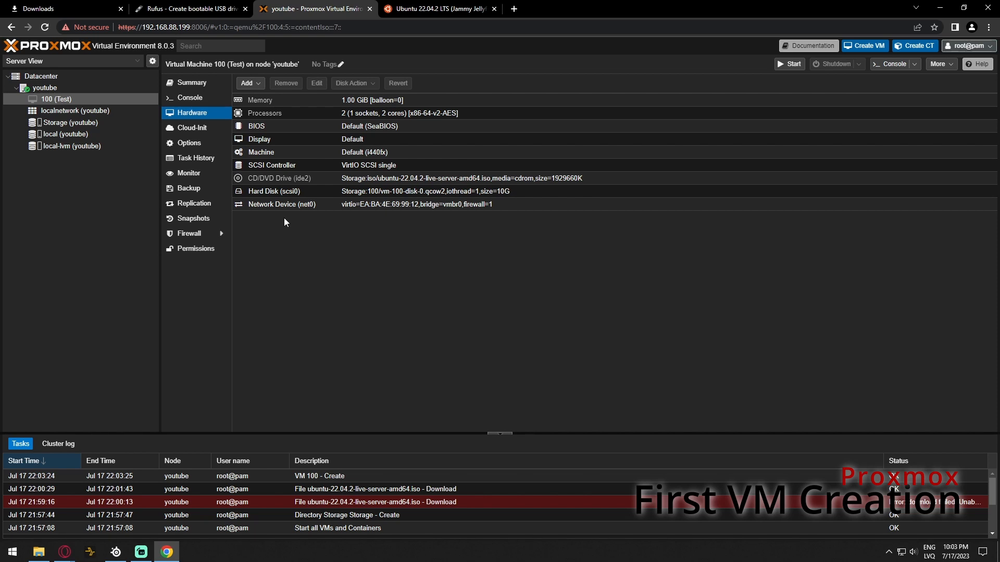
pyautogui.click(198, 144)
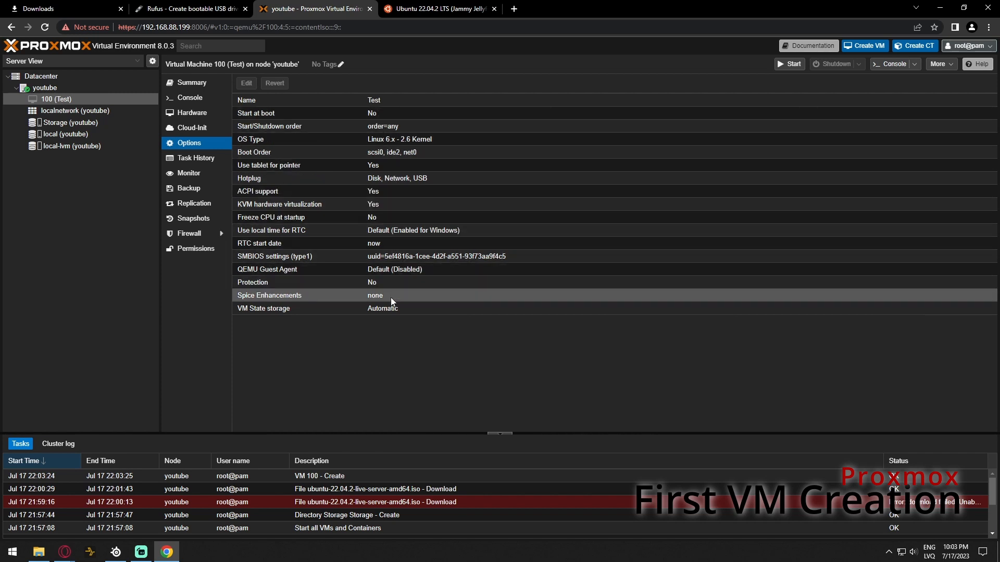
pyautogui.click(200, 85)
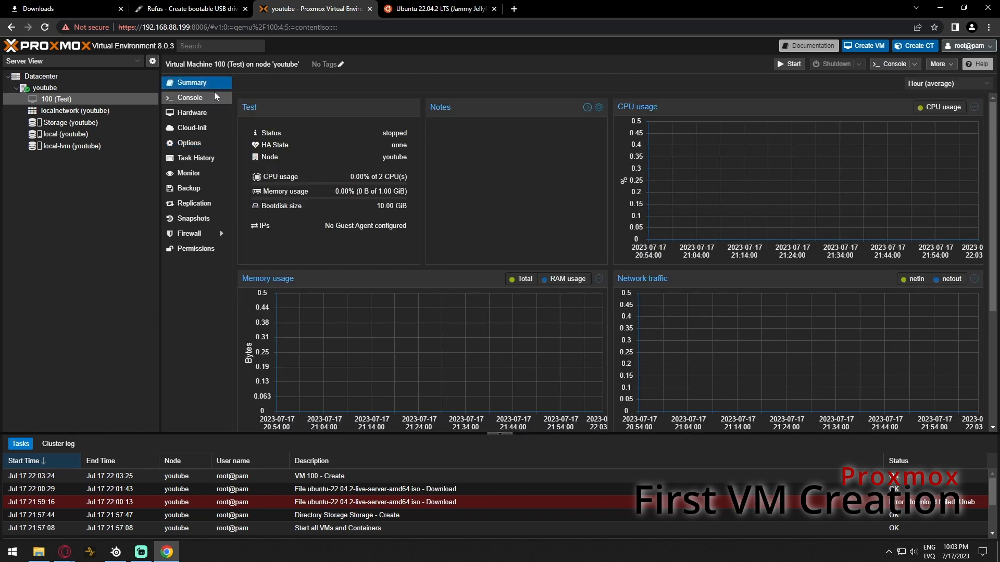
# Start VM 100, open its console and boot the Try or Install Ubuntu Server entry
pyautogui.click(783, 68)
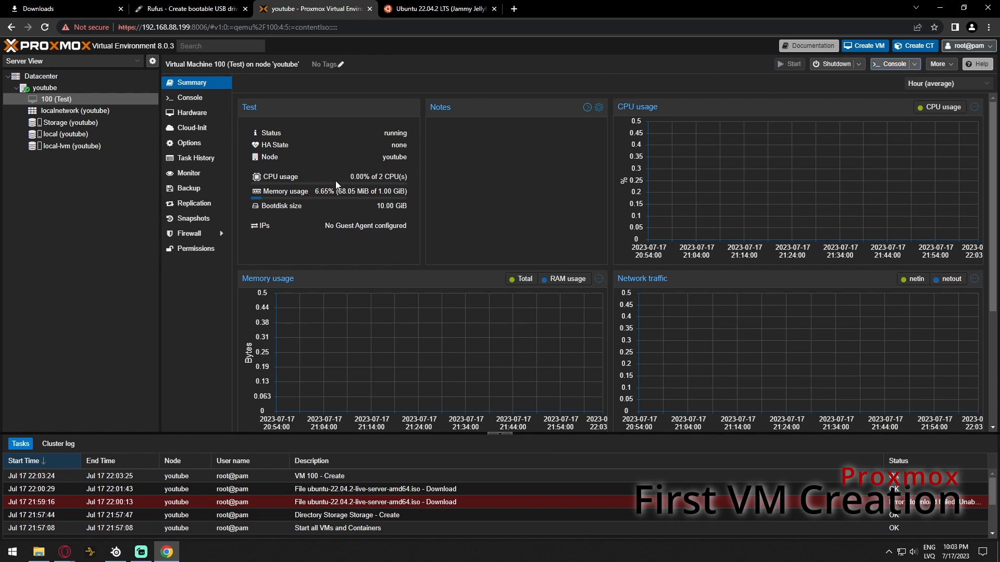
pyautogui.click(189, 97)
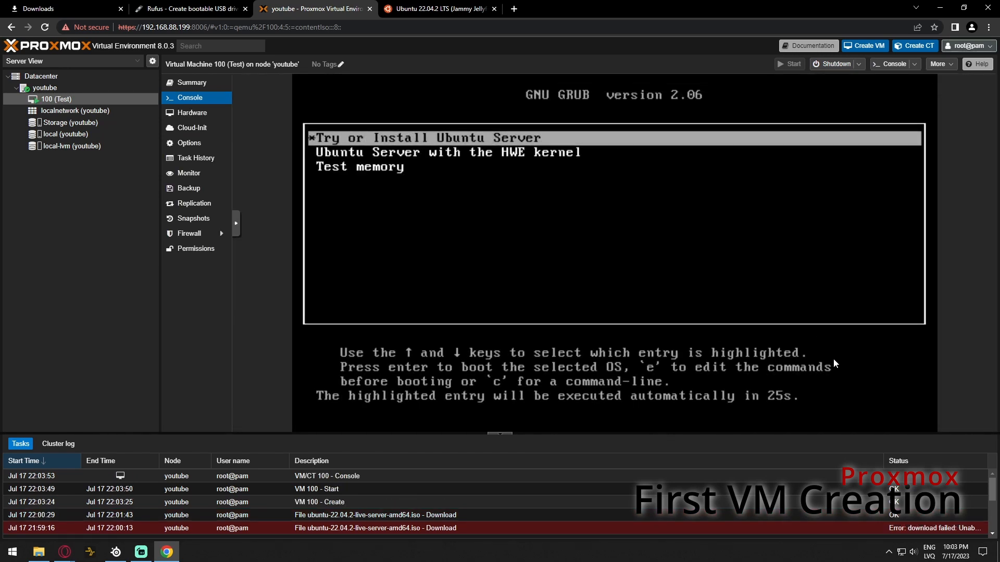
pyautogui.press('Return')
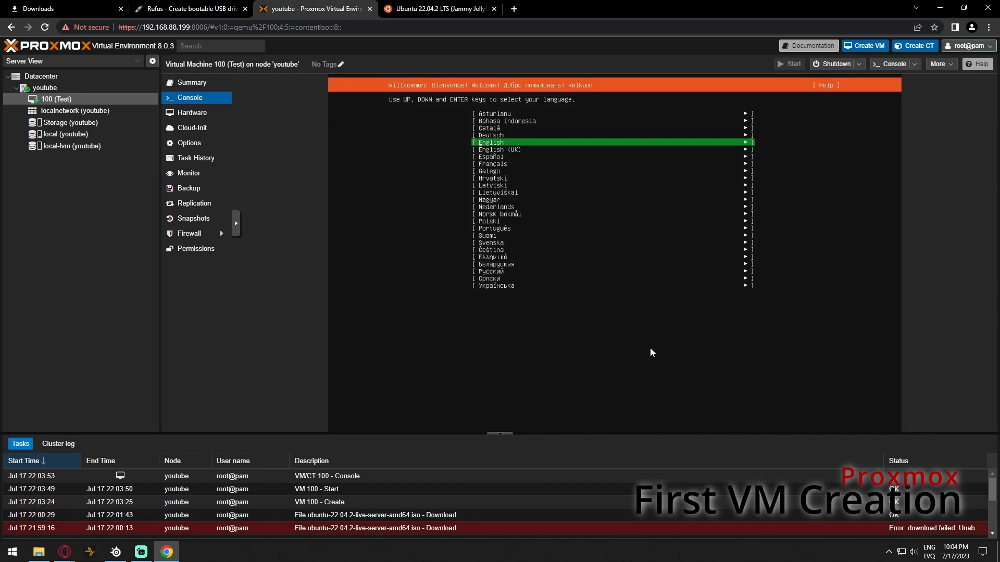
# Choose English, continue without updating, and accept the English (US) keyboard and Ubuntu Server install type
pyautogui.press('Return')
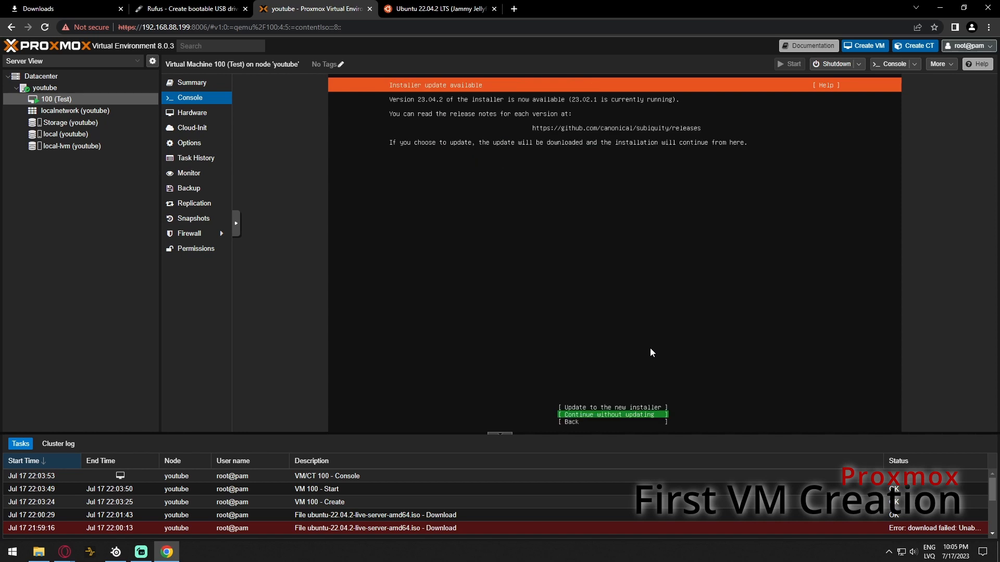
pyautogui.press('Return')
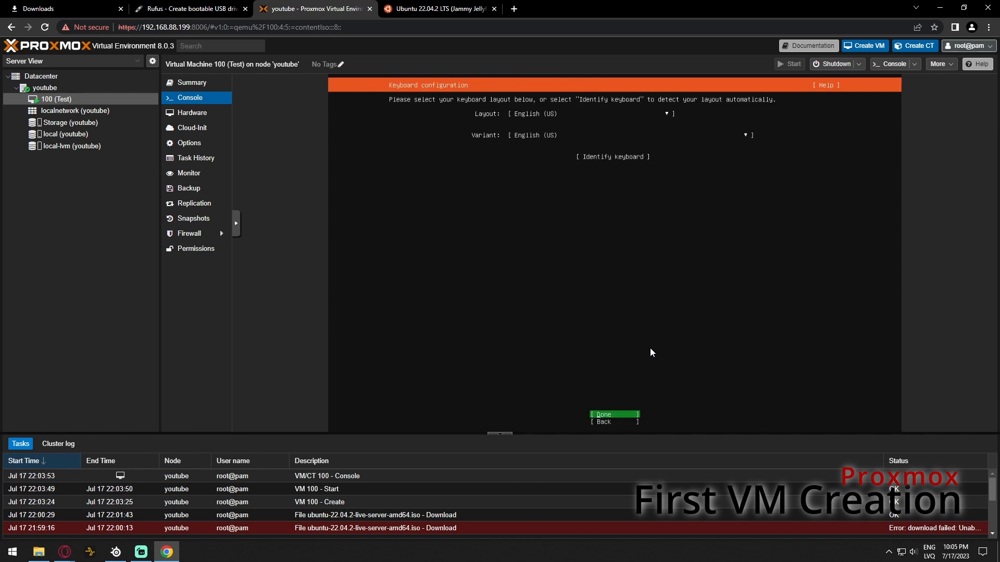
pyautogui.press('Return')
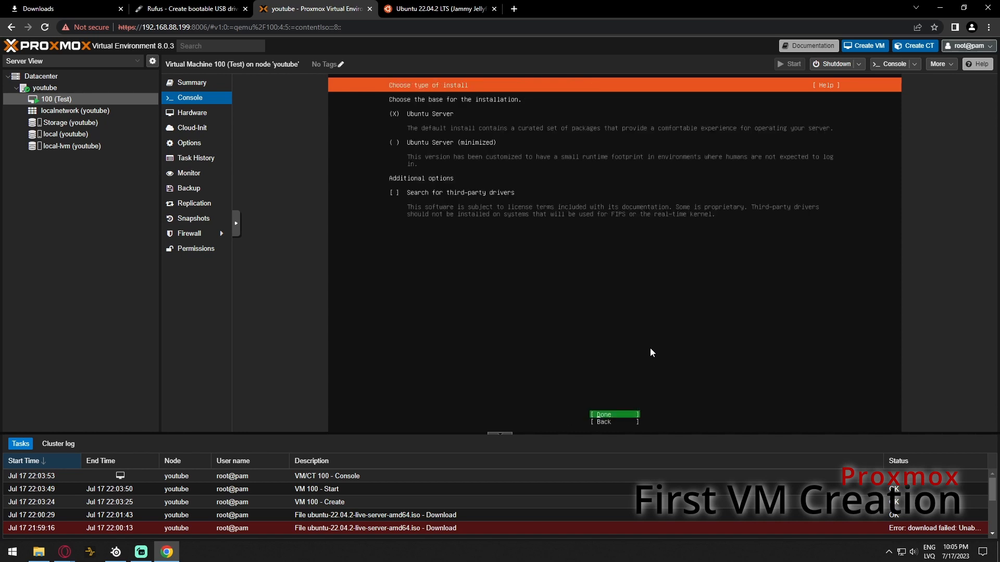
pyautogui.press('Return')
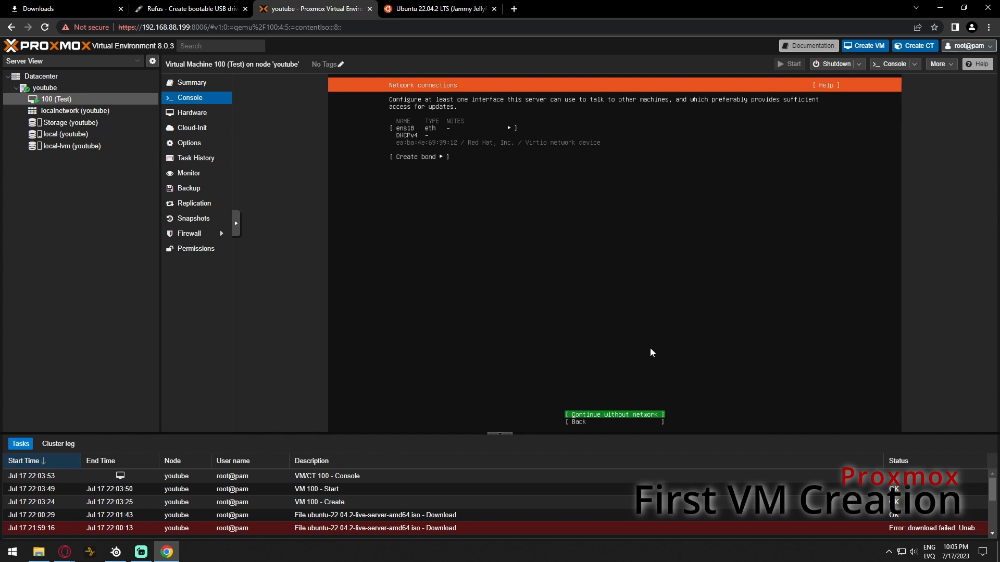
# Open ens18's IPv4 settings and switch the method to Manual
pyautogui.press('Up')
pyautogui.press('Up')
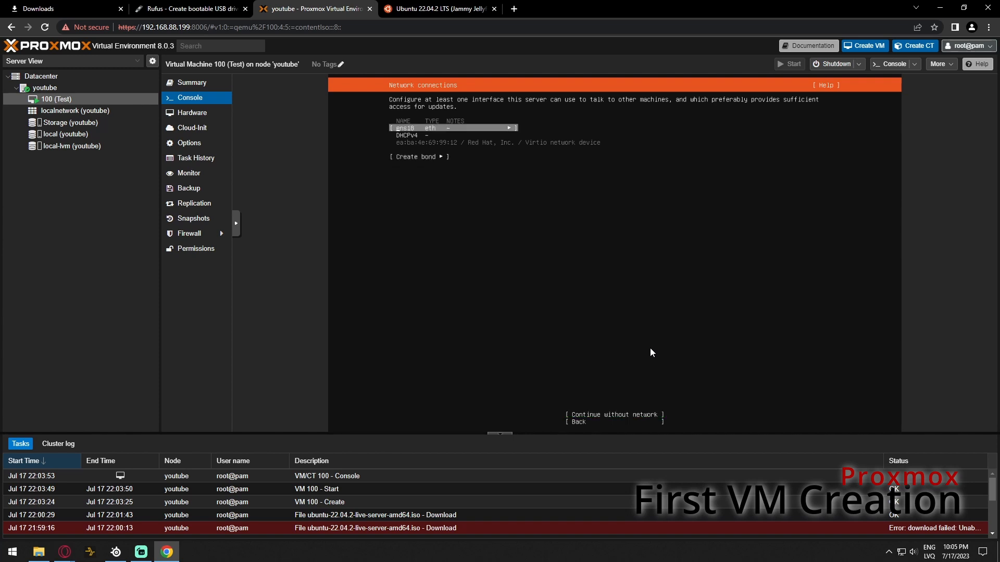
pyautogui.press('Return')
pyautogui.press('Down')
pyautogui.press('Down')
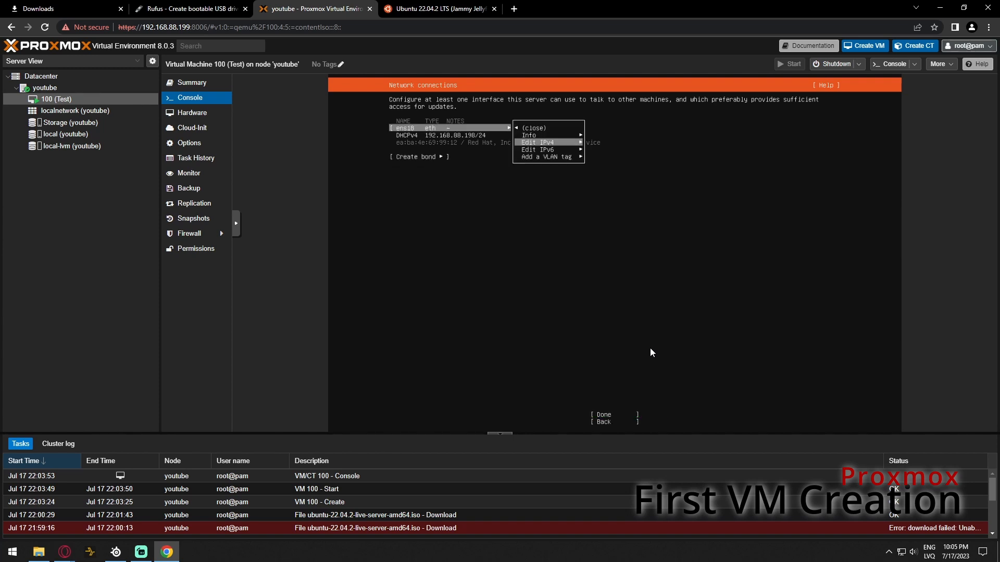
pyautogui.press('Return')
pyautogui.press('Return')
pyautogui.press('Down')
pyautogui.press('Return')
pyautogui.press('Down')
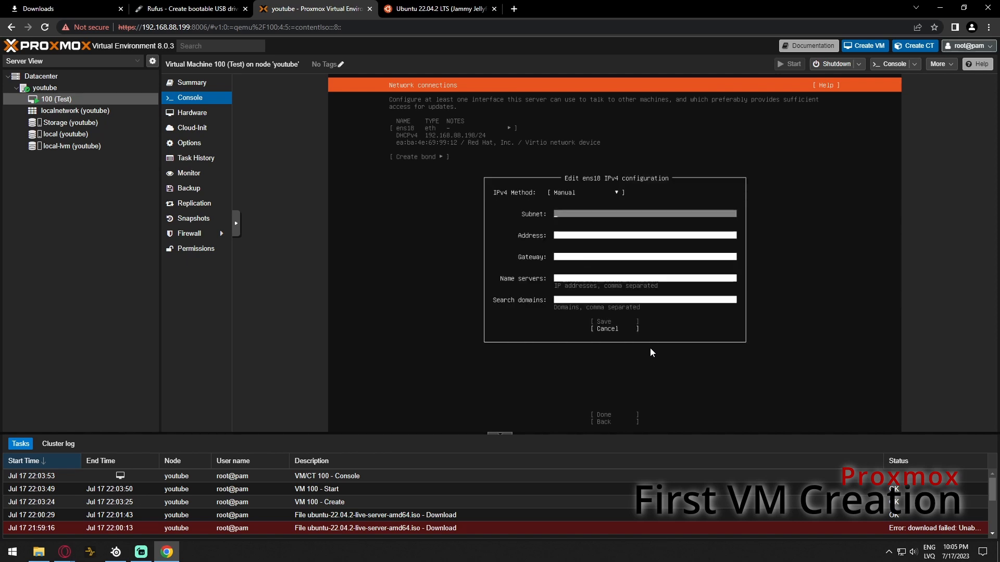
# Enter subnet 192.168.88.0/24, address 192.168.88.200, gateway 192.168.88.1 and DNS 8.8.8.8, then save
pyautogui.write('192.168.88.0/24')
pyautogui.press('Tab')
pyautogui.write('192.16')
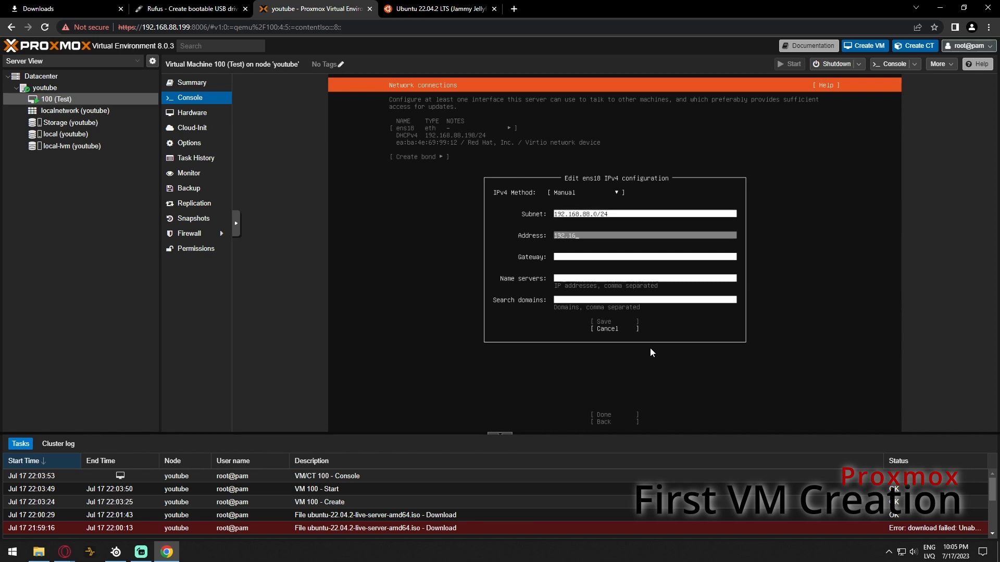
pyautogui.write('8.88.200')
pyautogui.press('Tab')
pyautogui.write('192.168.88.1')
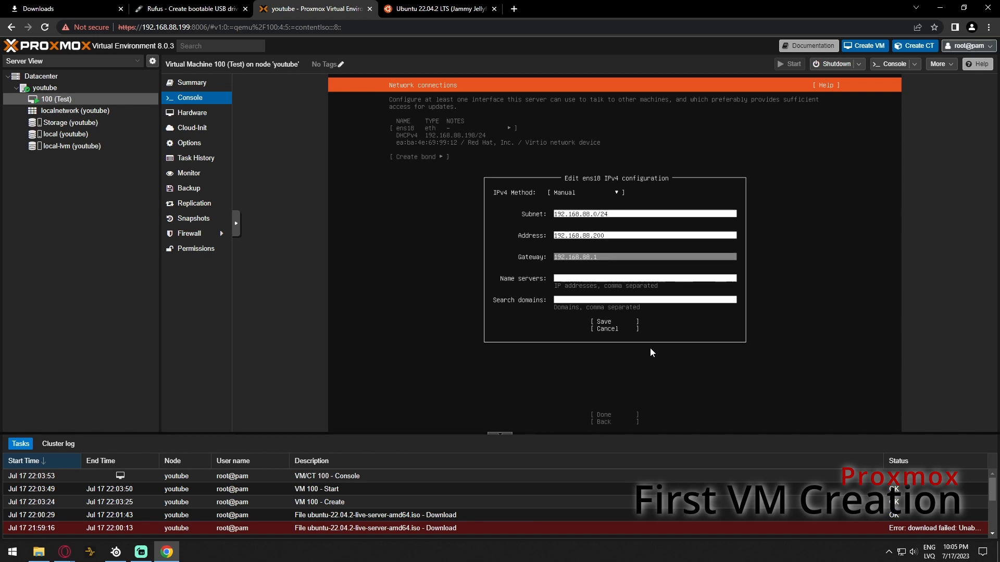
pyautogui.press('Tab')
pyautogui.write('8.8.8.')
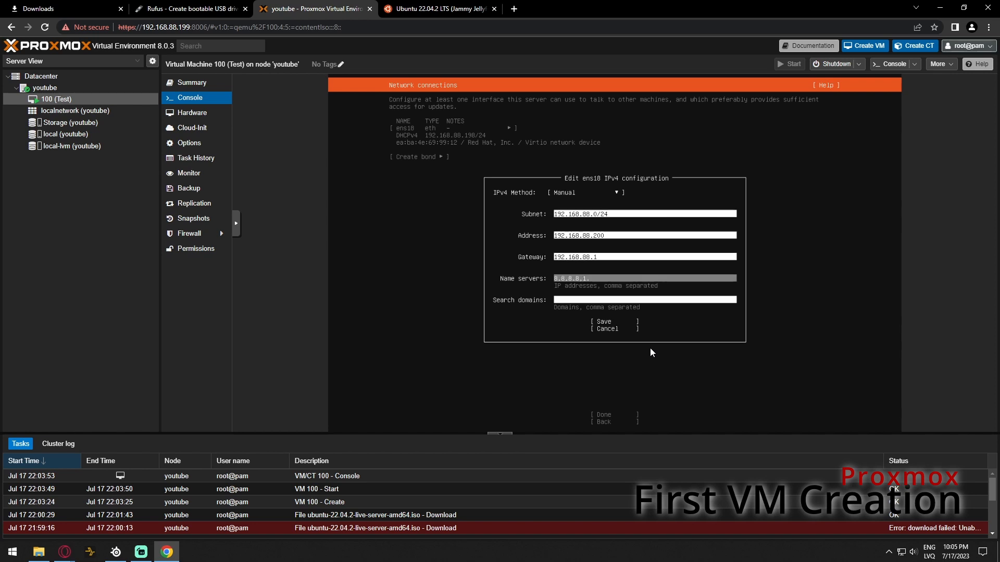
pyautogui.press('Tab')
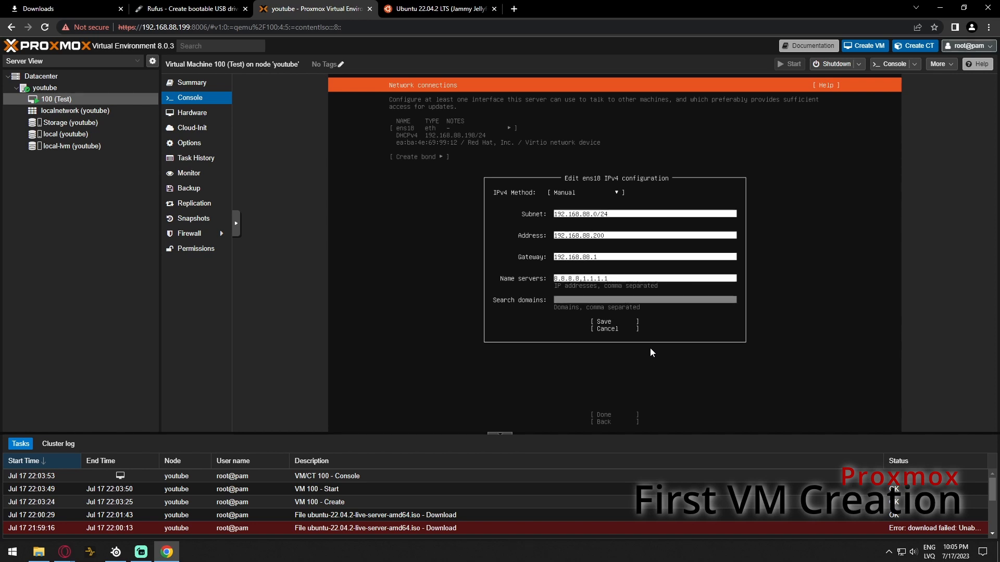
pyautogui.press('Tab')
pyautogui.press('Return')
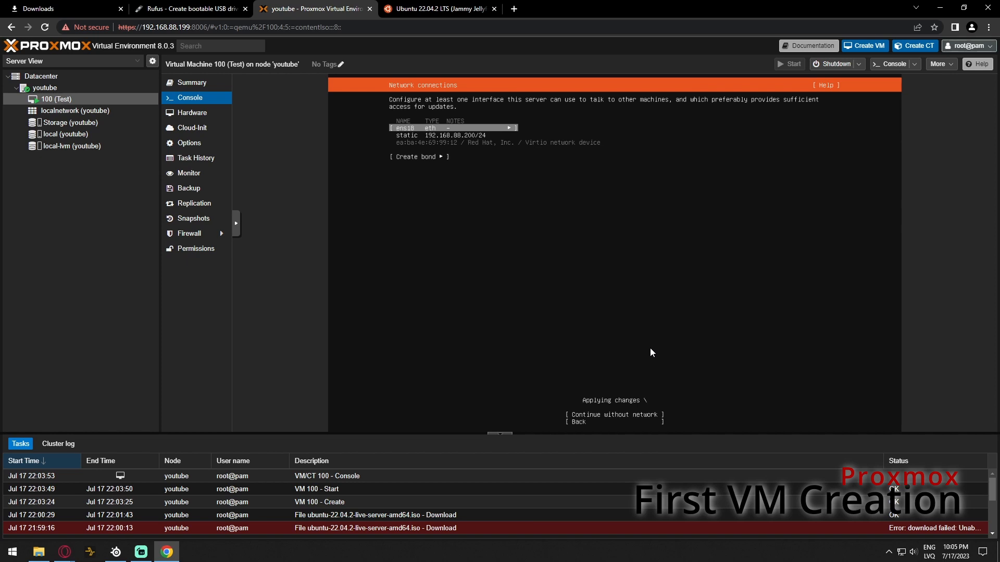
pyautogui.press('Down')
pyautogui.press('Down')
# Accept the network, skip the proxy, keep the default mirror, and confirm guided whole-disk LVM storage
pyautogui.press('Return')
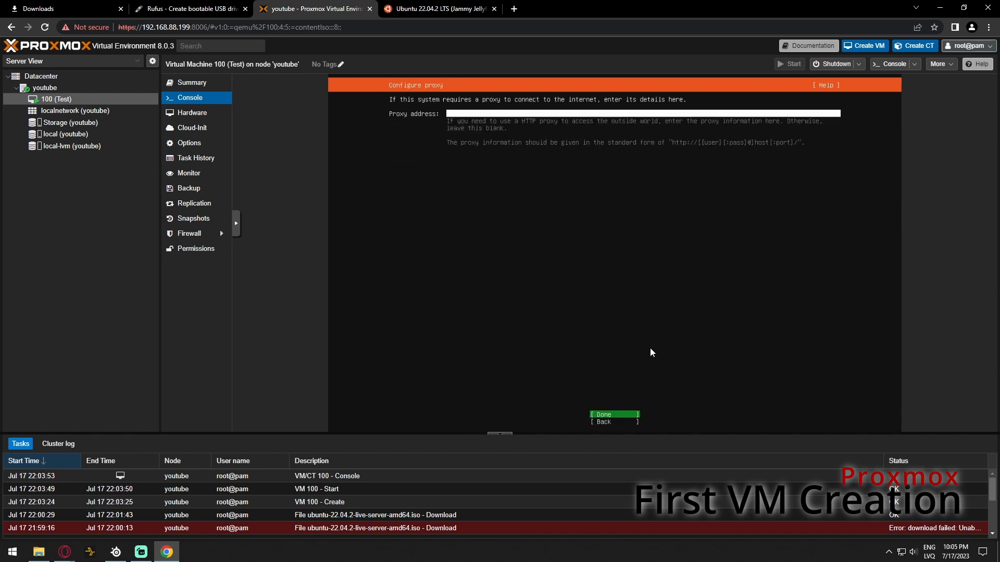
pyautogui.press('Return')
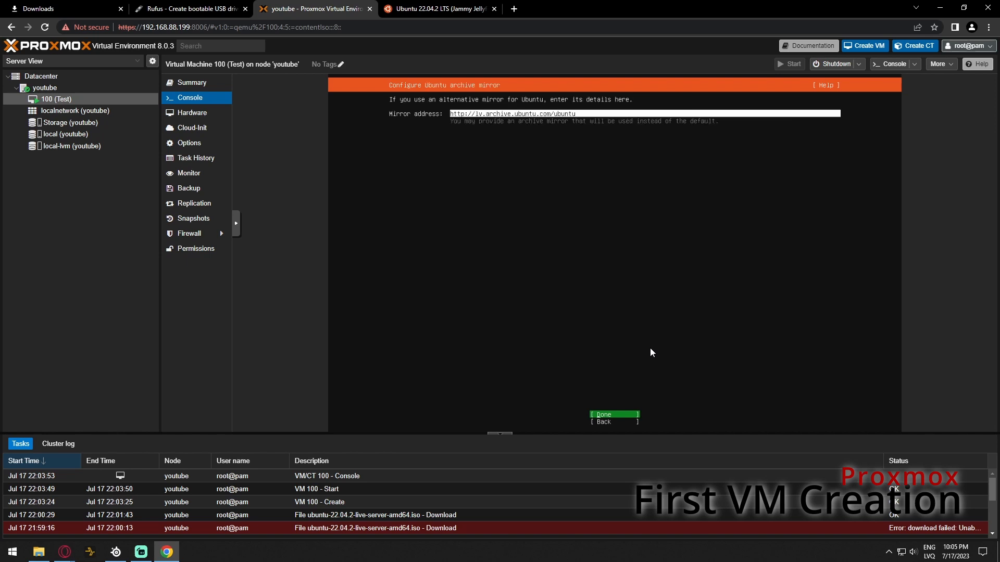
pyautogui.press('Return')
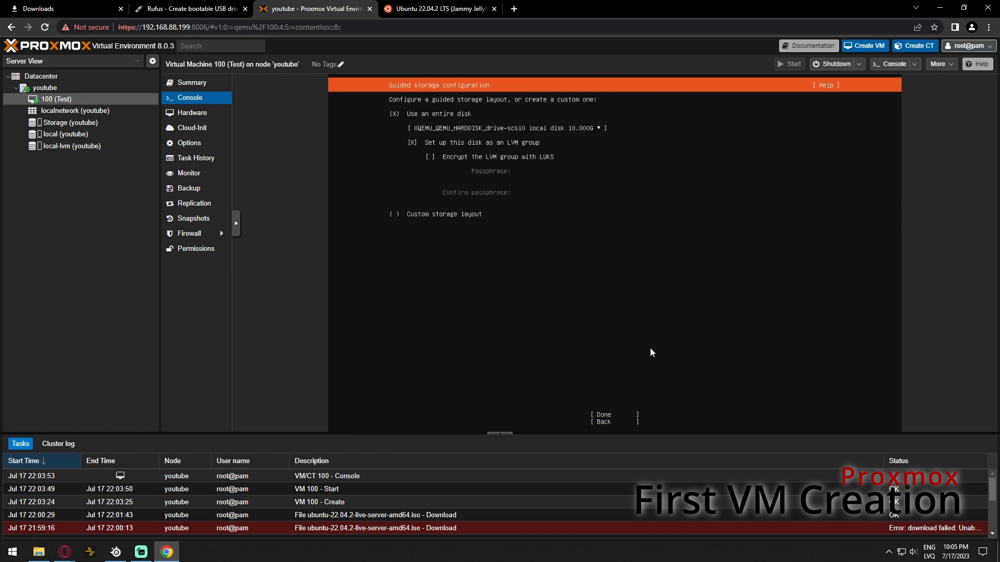
pyautogui.press('Down')
pyautogui.press('Down')
pyautogui.press('Tab')
pyautogui.press('Return')
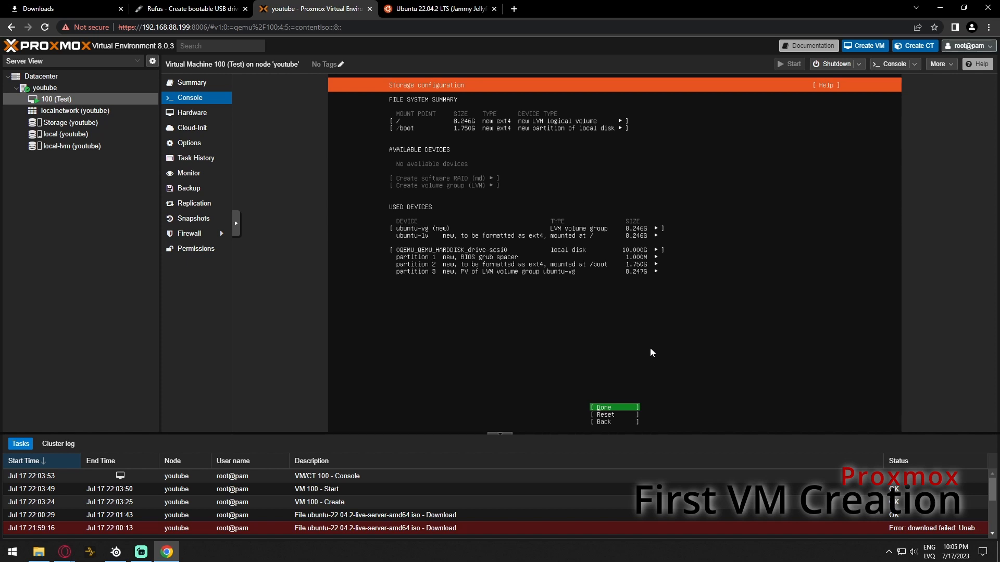
pyautogui.press('Return')
pyautogui.press('Down')
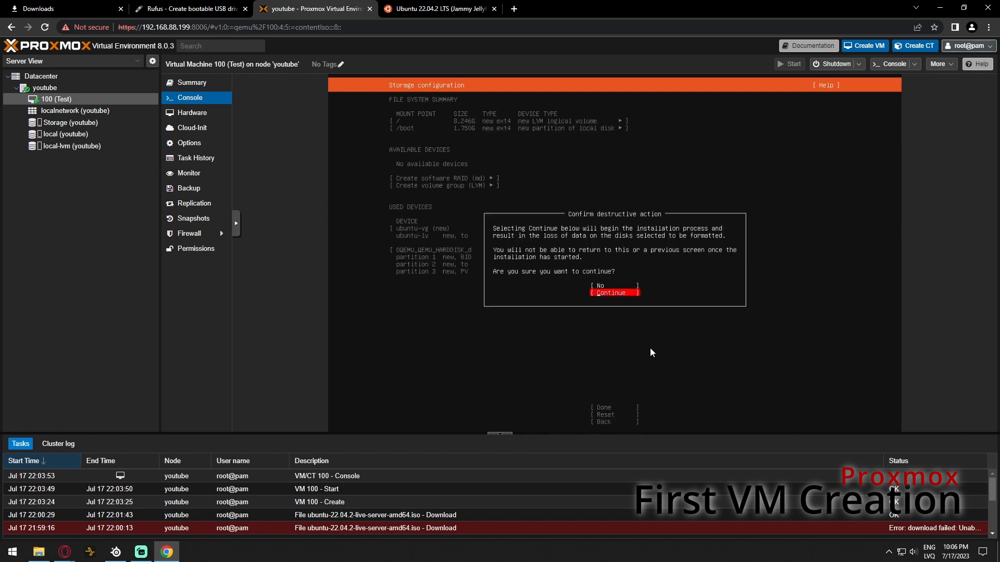
pyautogui.press('Return')
# Fill in the profile with the user's name, server name 'test', a username and password
pyautogui.write('tes')
pyautogui.press('Tab')
pyautogui.write('tes')
pyautogui.press('Tab')
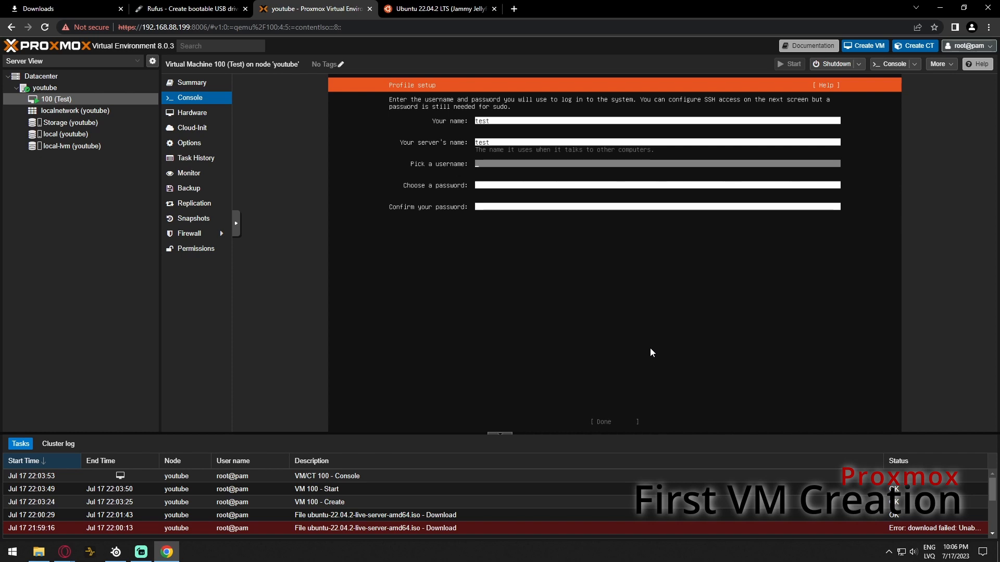
pyautogui.write('entiff')
pyautogui.press('Tab')
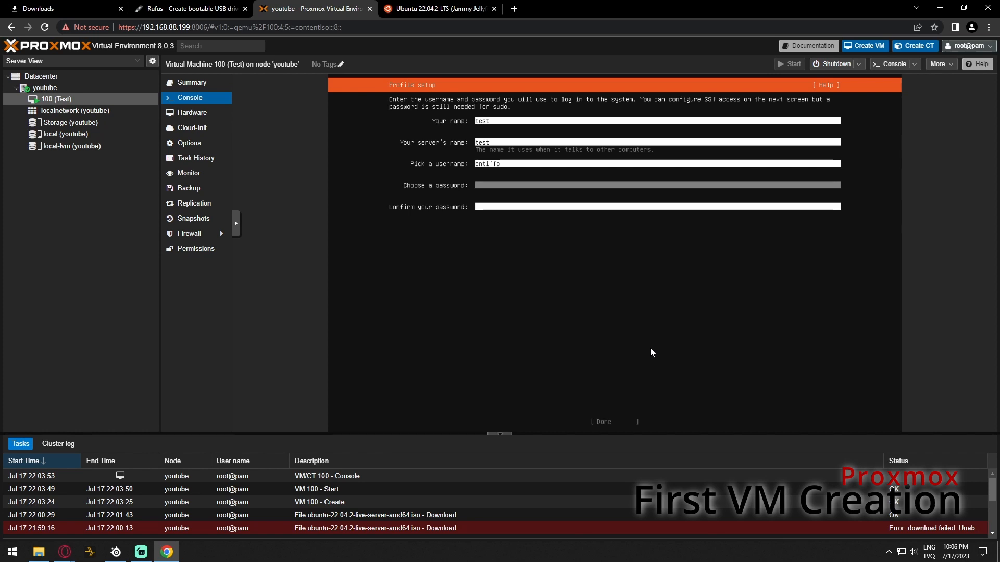
pyautogui.write('**********')
pyautogui.press('BackSpace')
pyautogui.press('BackSpace')
pyautogui.press('BackSpace')
pyautogui.press('BackSpace')
pyautogui.press('BackSpace')
pyautogui.press('BackSpace')
pyautogui.press('BackSpace')
pyautogui.press('BackSpace')
pyautogui.press('BackSpace')
pyautogui.write('***********')
pyautogui.press('Tab')
pyautogui.write('*********')
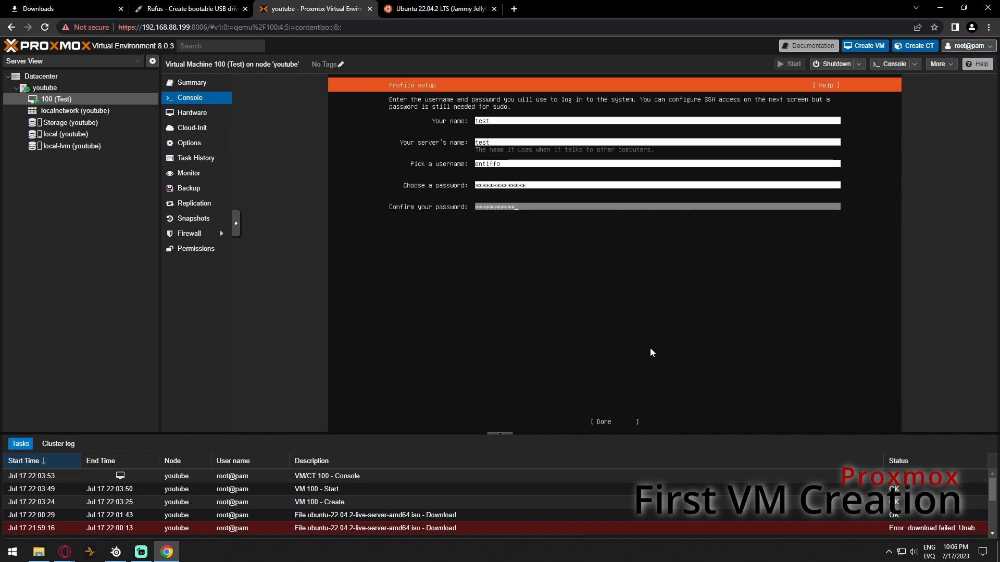
pyautogui.press('Tab')
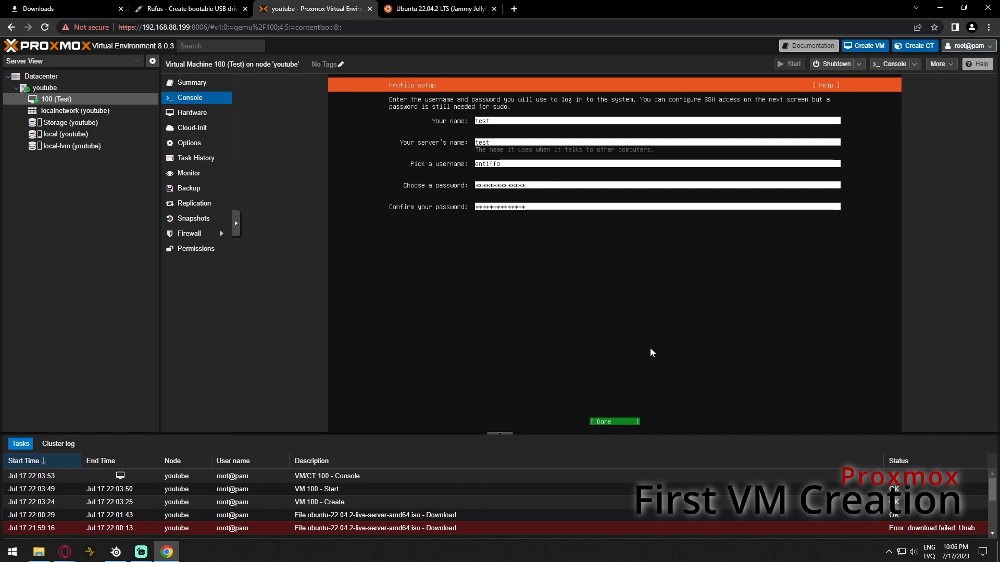
pyautogui.press('Return')
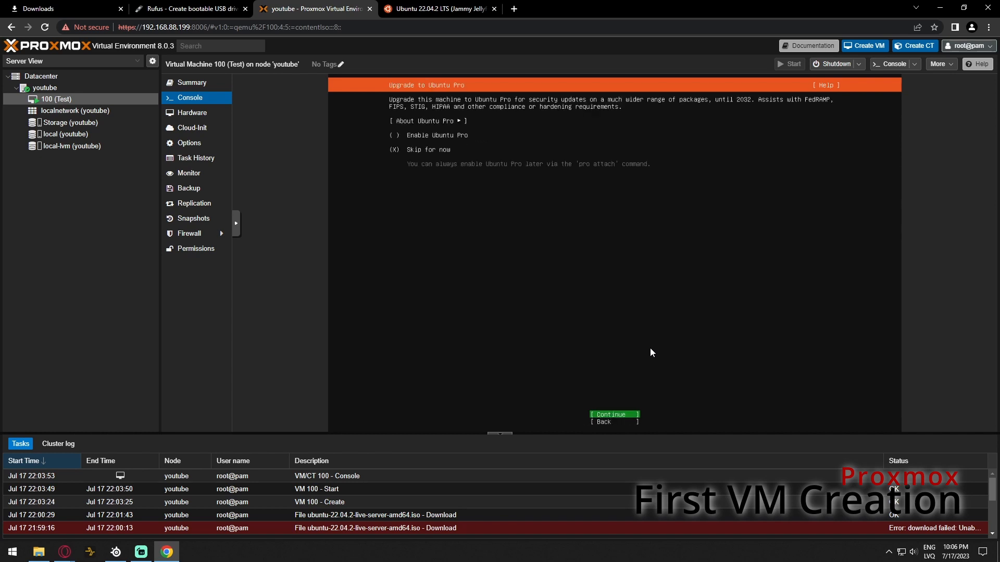
# Skip Ubuntu Pro, include OpenSSH server, and continue without any featured server snaps
pyautogui.press('Return')
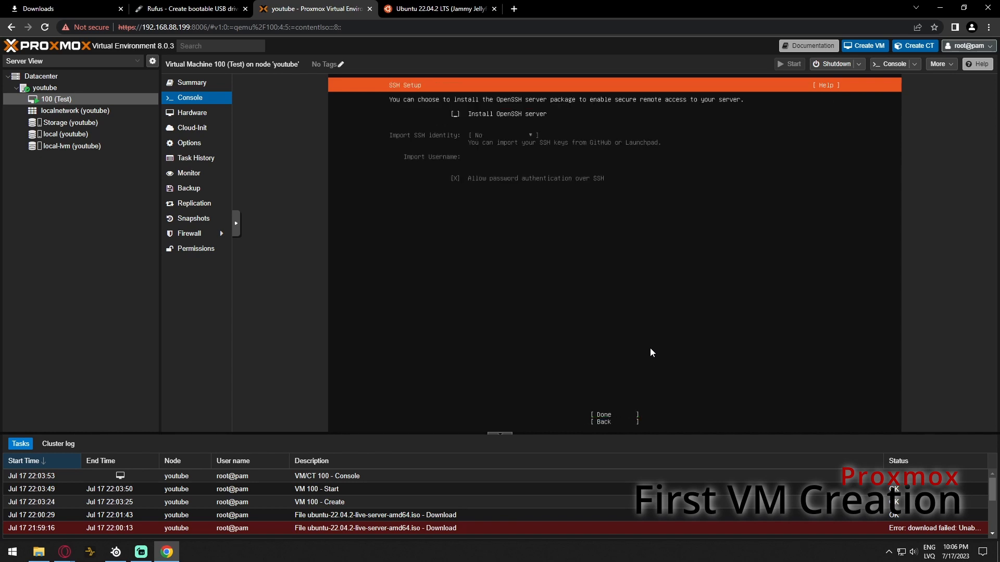
pyautogui.press('space')
pyautogui.press('Tab')
pyautogui.press('Tab')
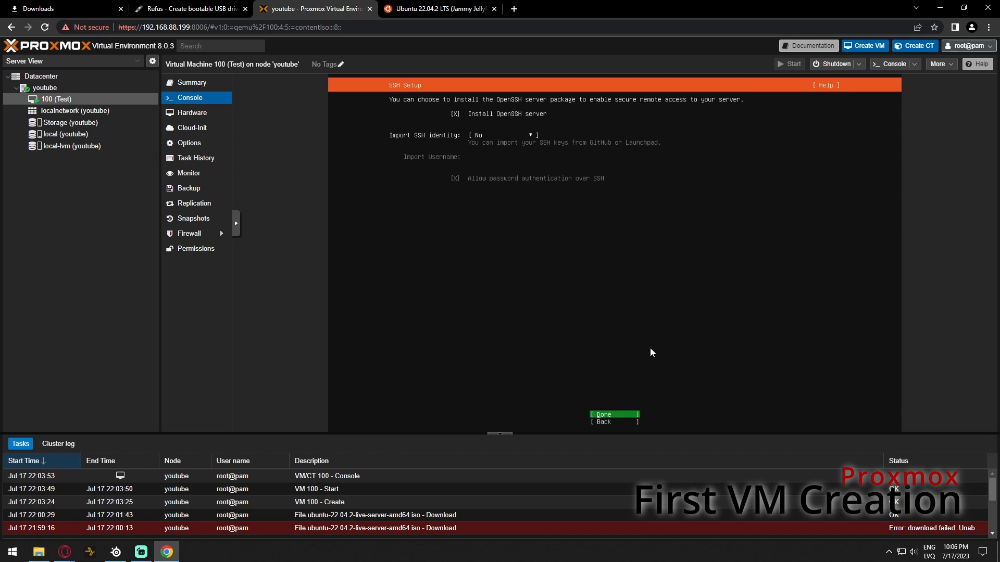
pyautogui.press('Return')
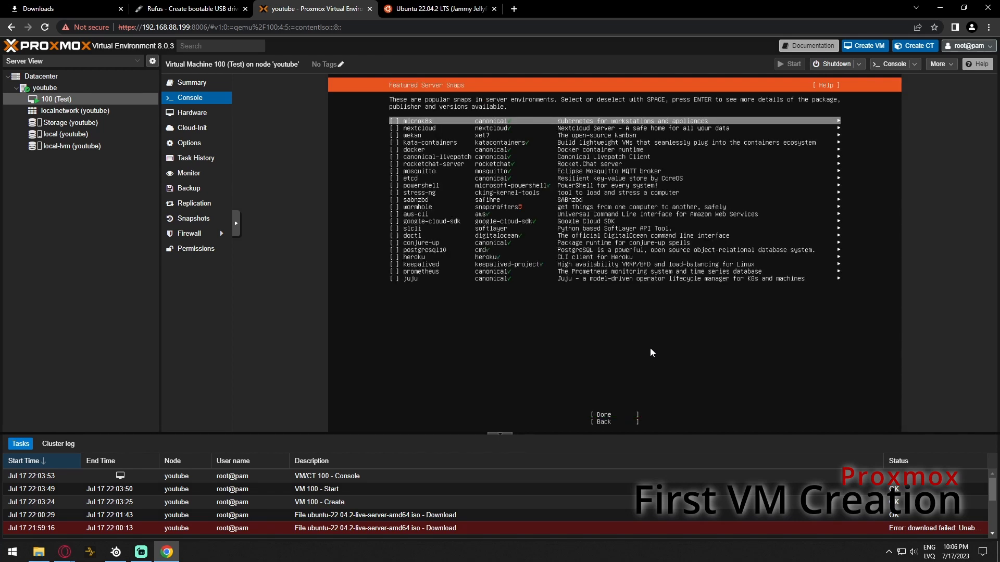
pyautogui.press('Tab')
pyautogui.press('Return')
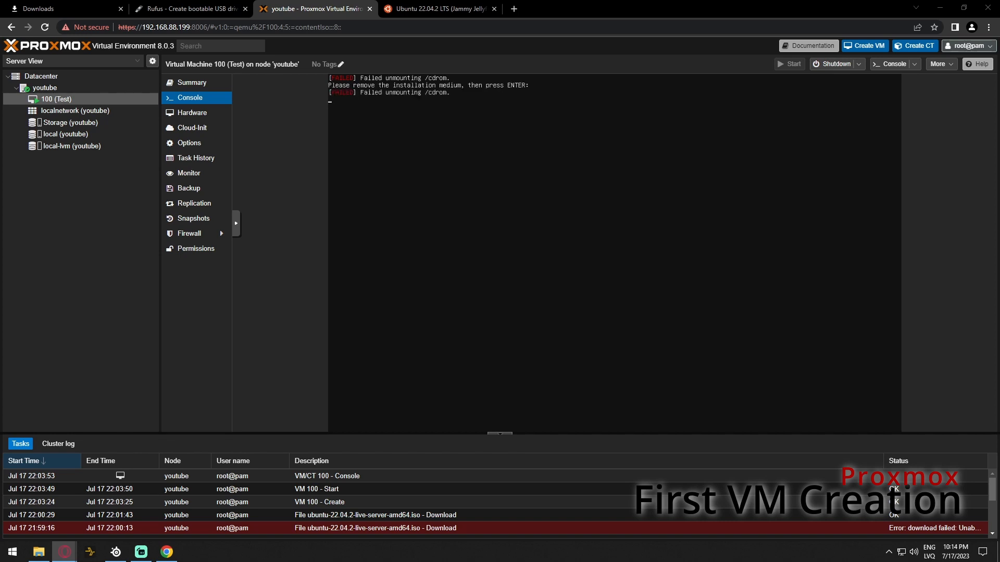
# Reboot the VM after installation and bring up a fresh login prompt
pyautogui.click(480, 332)
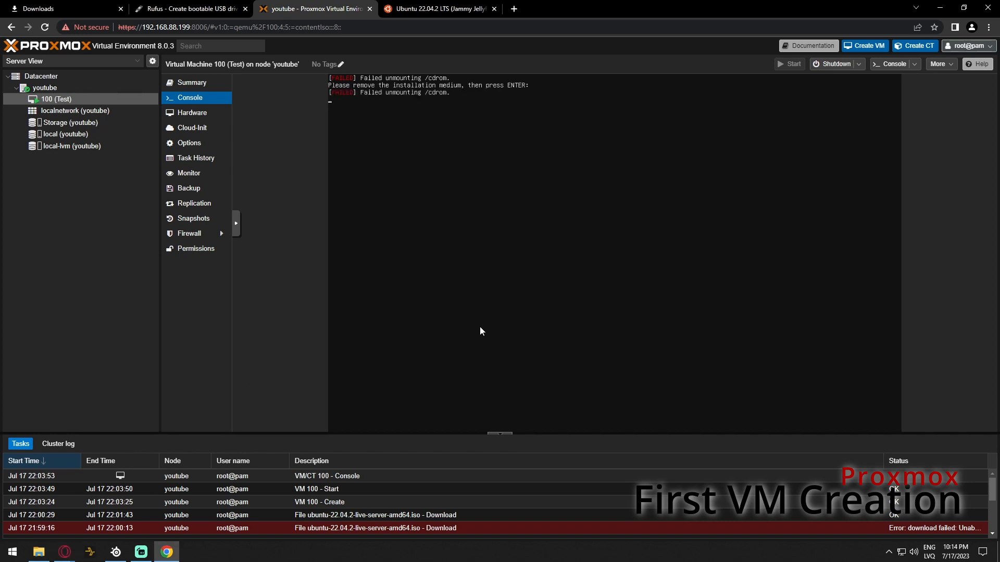
pyautogui.press('Return')
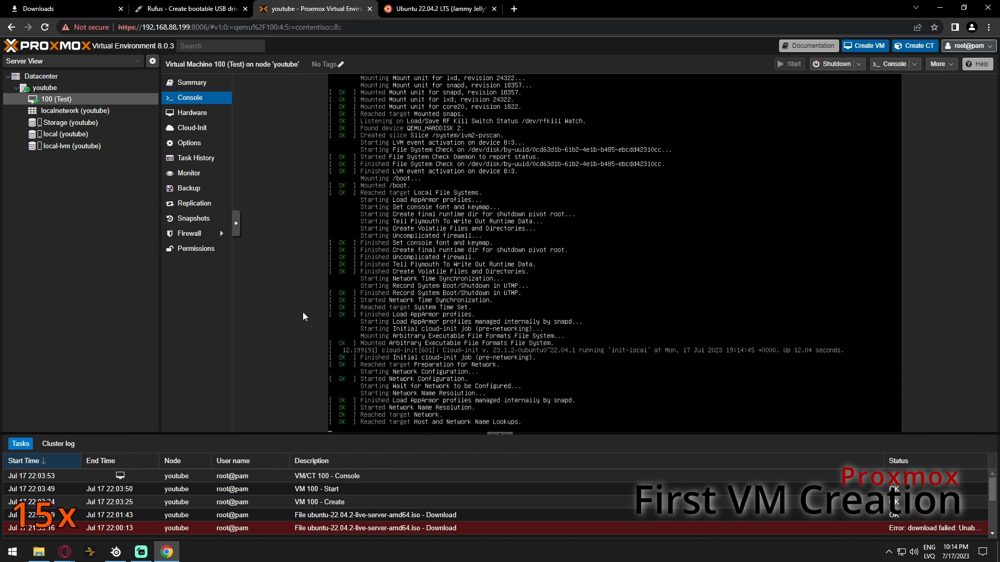
pyautogui.press('Return')
pyautogui.press('Return')
pyautogui.press('Return')
pyautogui.press('Return')
# Log in with the user's username and password, then clear the console
pyautogui.write('en')
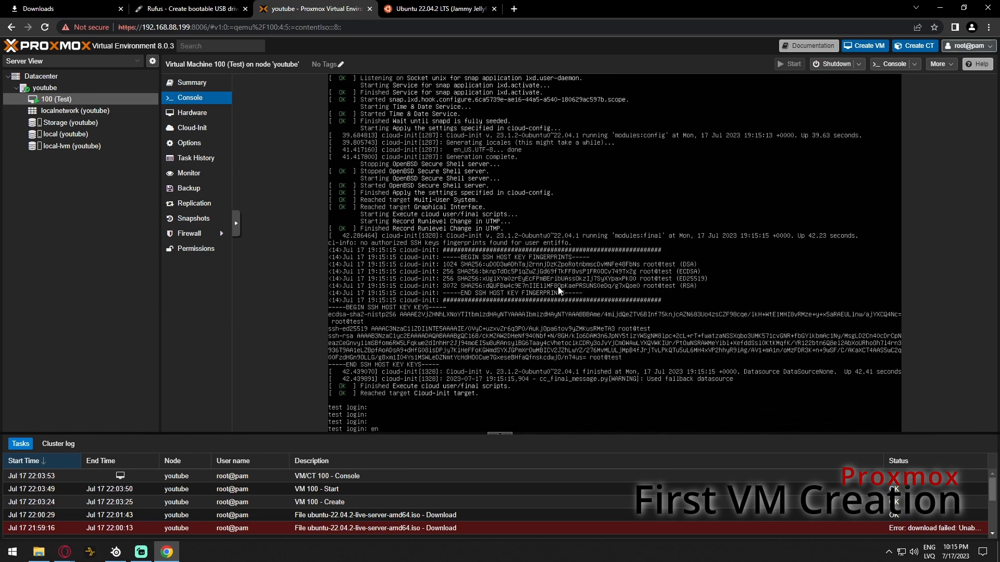
pyautogui.write('tiffo')
pyautogui.press('Return')
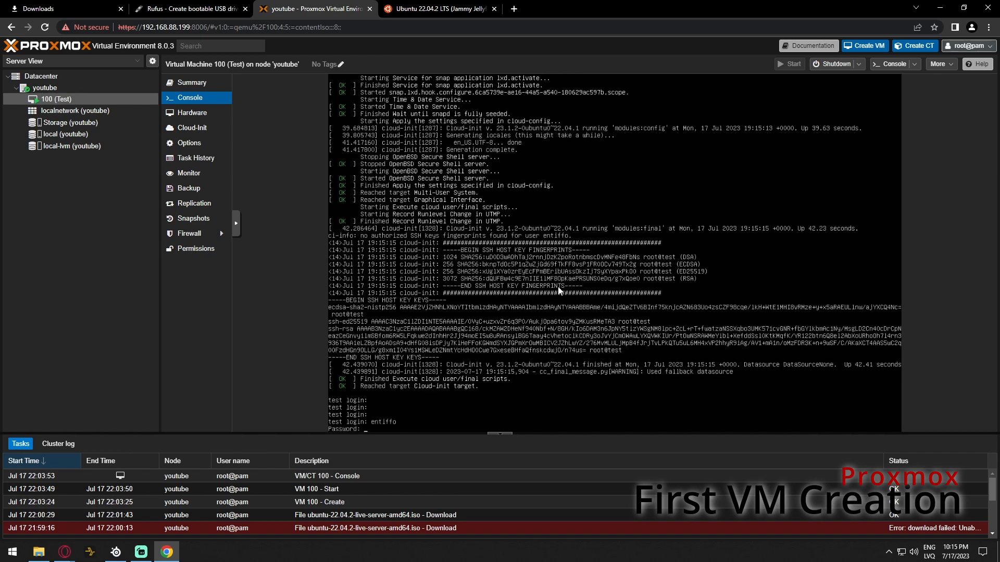
pyautogui.press('Return')
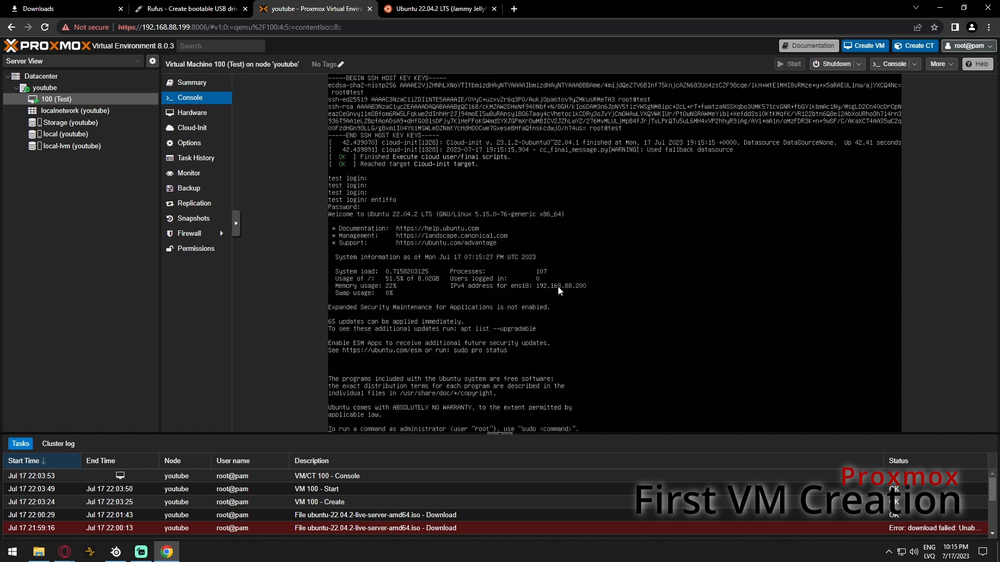
pyautogui.write('clear')
pyautogui.press('Return')
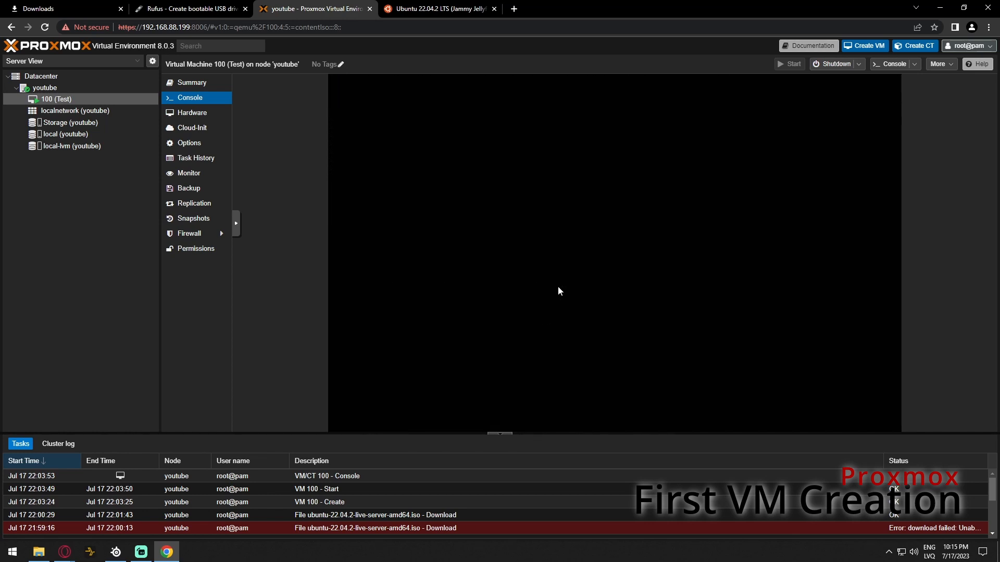
# Refresh the package lists with sudo apt update, entering the password
pyautogui.write('apt update')
pyautogui.press('Return')
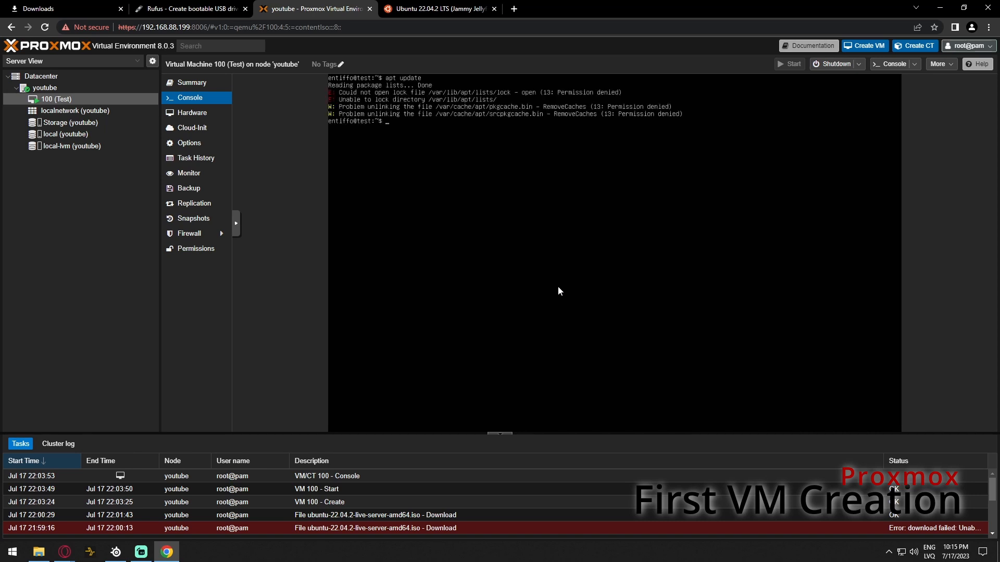
pyautogui.write('sudo apt update')
pyautogui.press('Return')
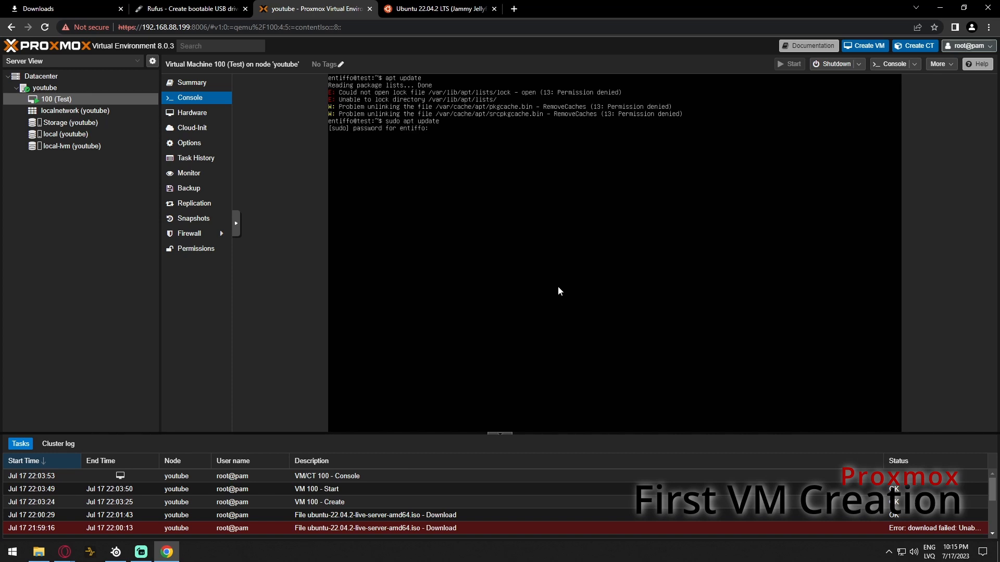
pyautogui.press('Return')
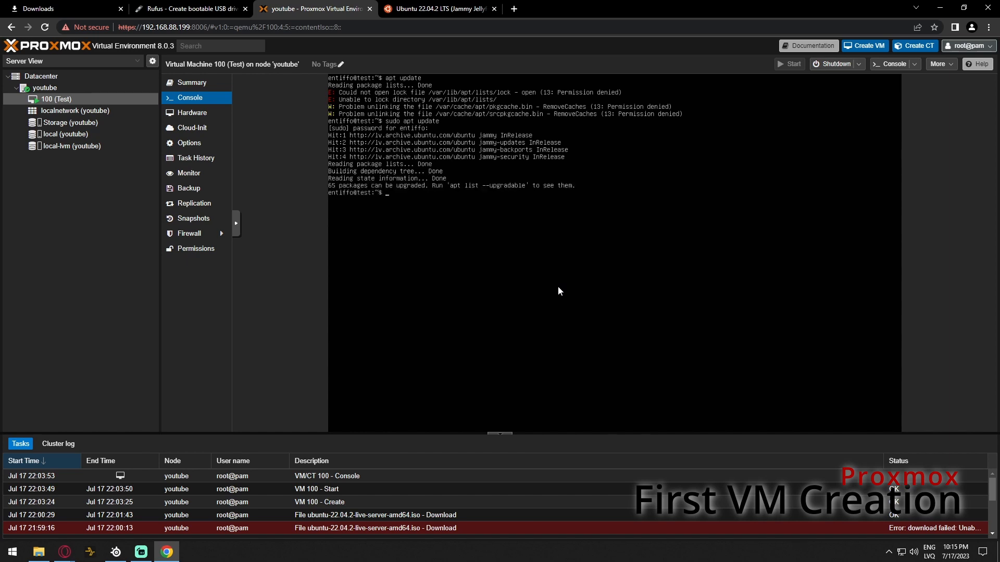
# Run sudo apt upgrade, confirm with y, and accept restarting the outdated services
pyautogui.write('sudo apt upgrade')
pyautogui.press('Return')
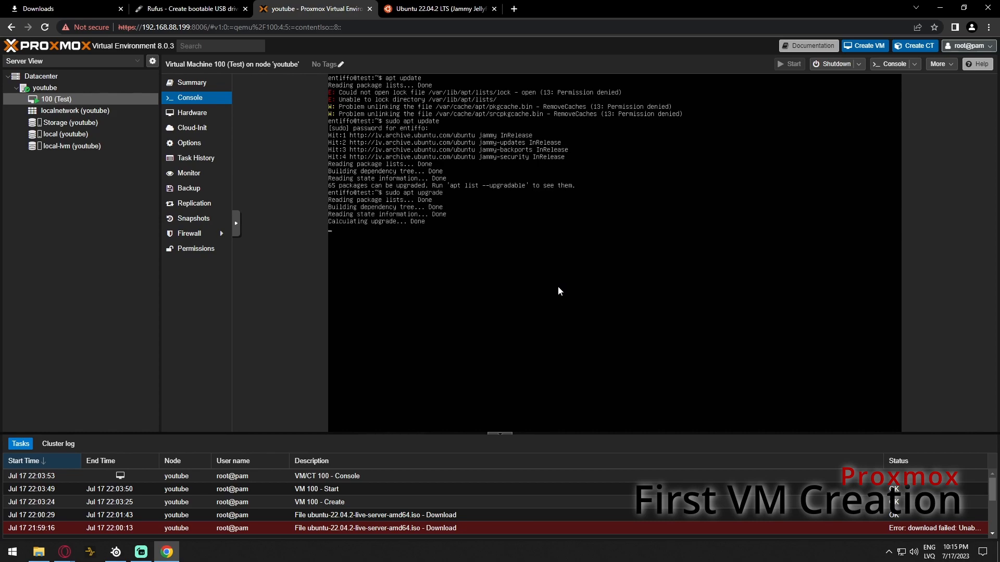
pyautogui.write('y')
pyautogui.press('Return')
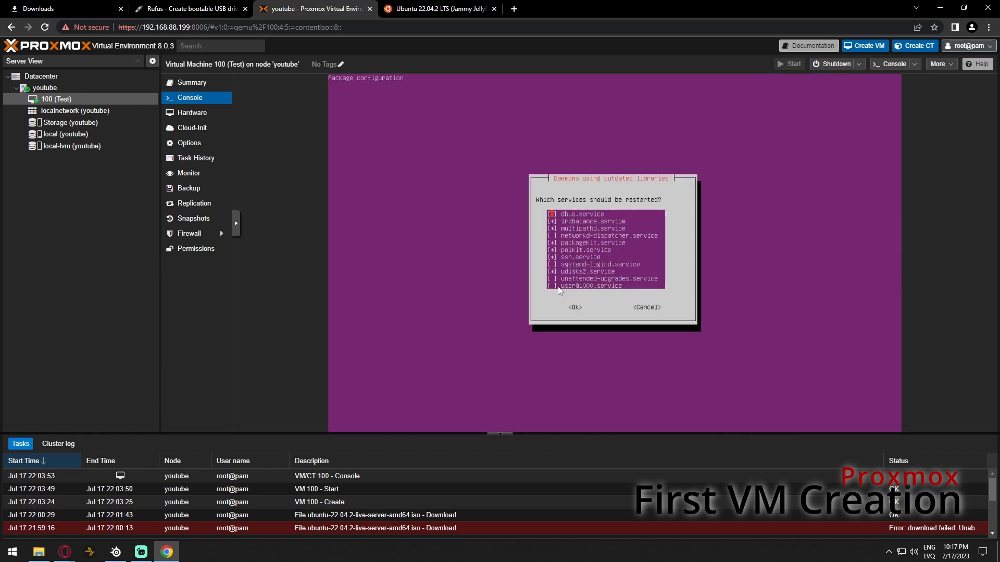
pyautogui.press('Tab')
pyautogui.press('Return')
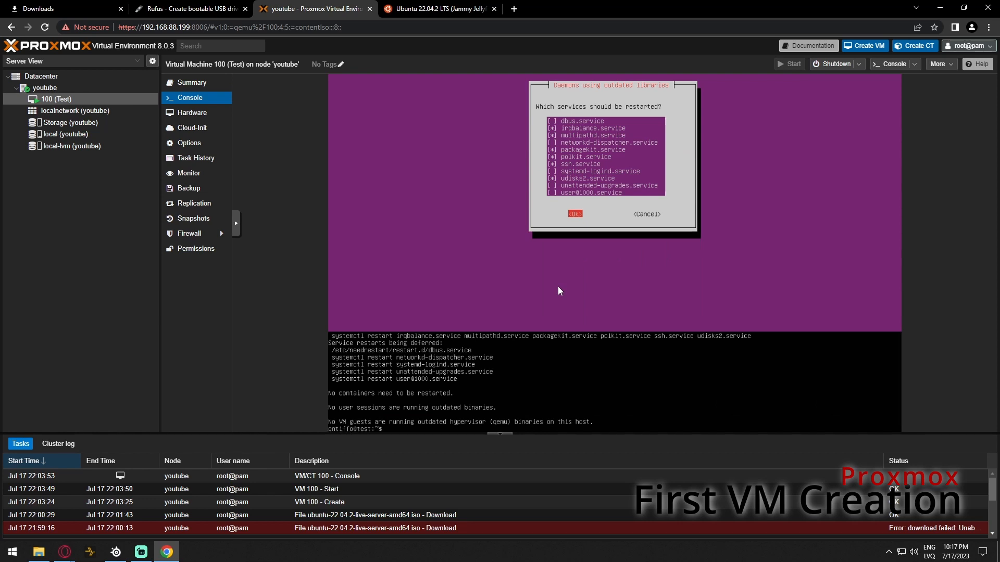
# Clear the console and launch htop
pyautogui.write('clear')
pyautogui.press('Return')
pyautogui.write('htop')
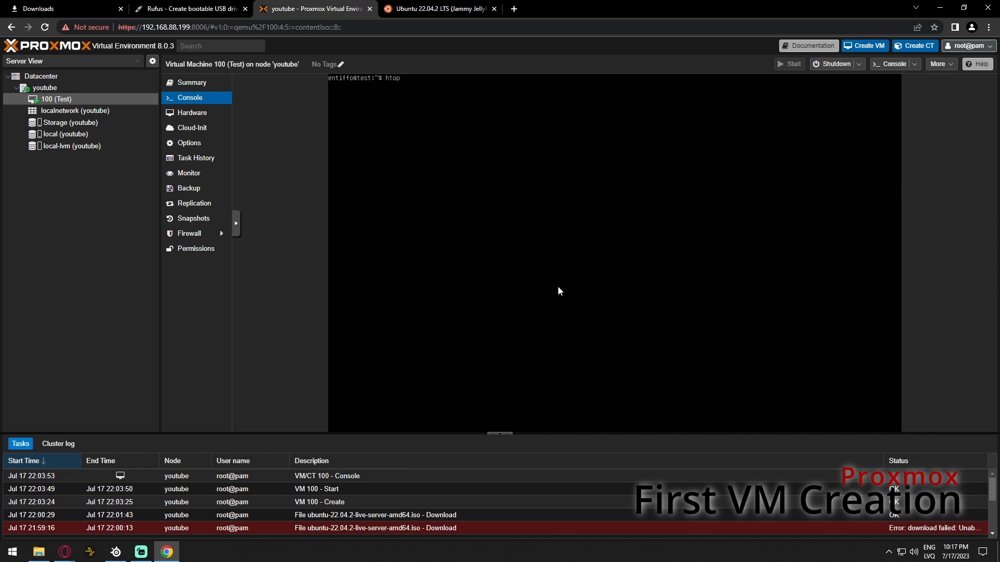
pyautogui.press('Return')
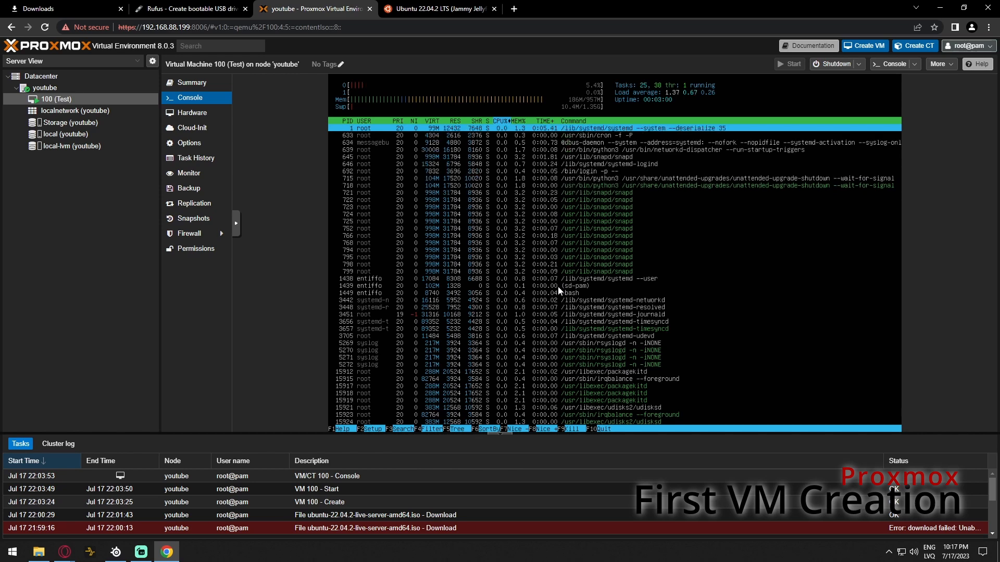
# Quit htop, clear the console, view VM 100's Summary, then select the youtube node
pyautogui.press('q')
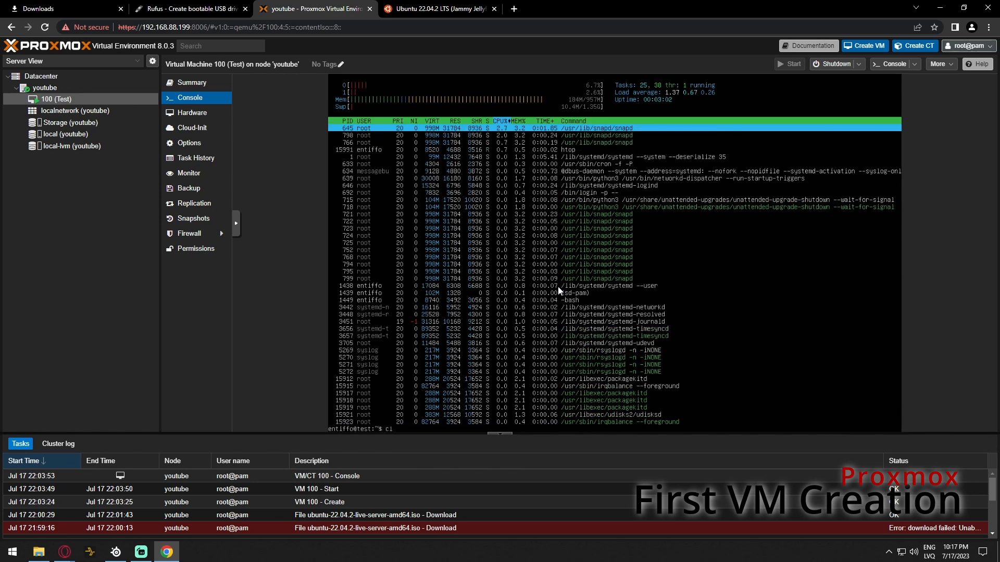
pyautogui.hotkey('ctrl', 'l')
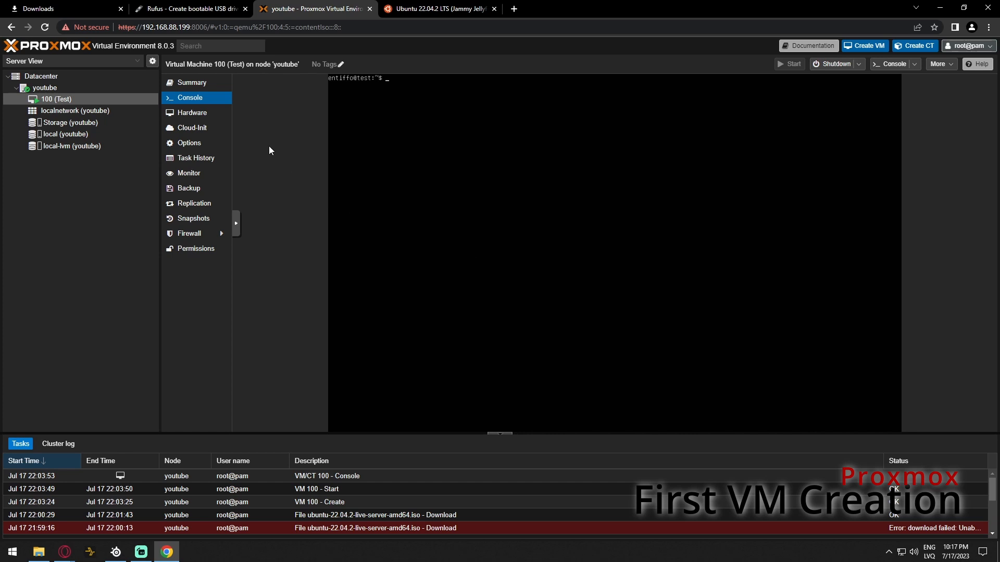
pyautogui.click(210, 83)
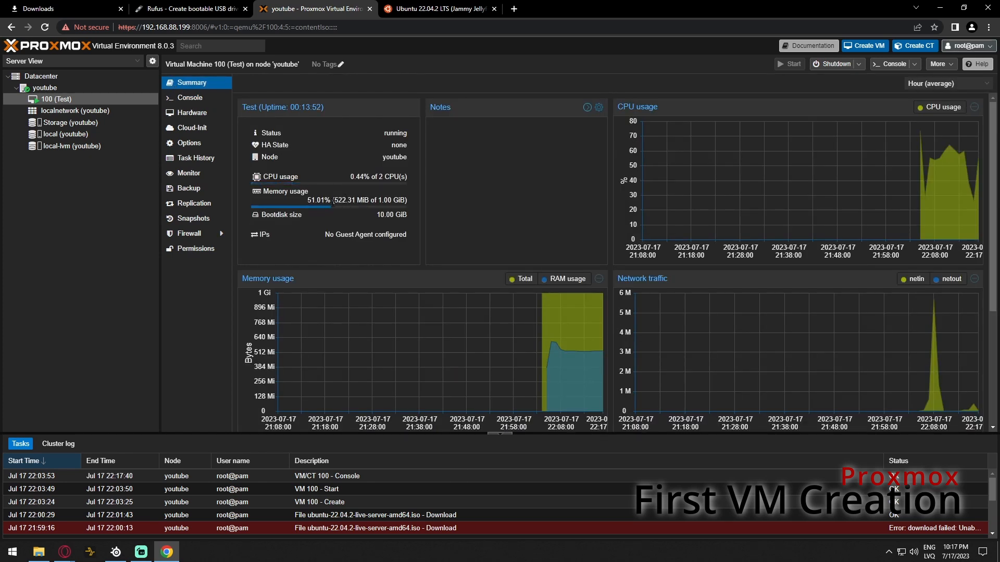
pyautogui.click(84, 86)
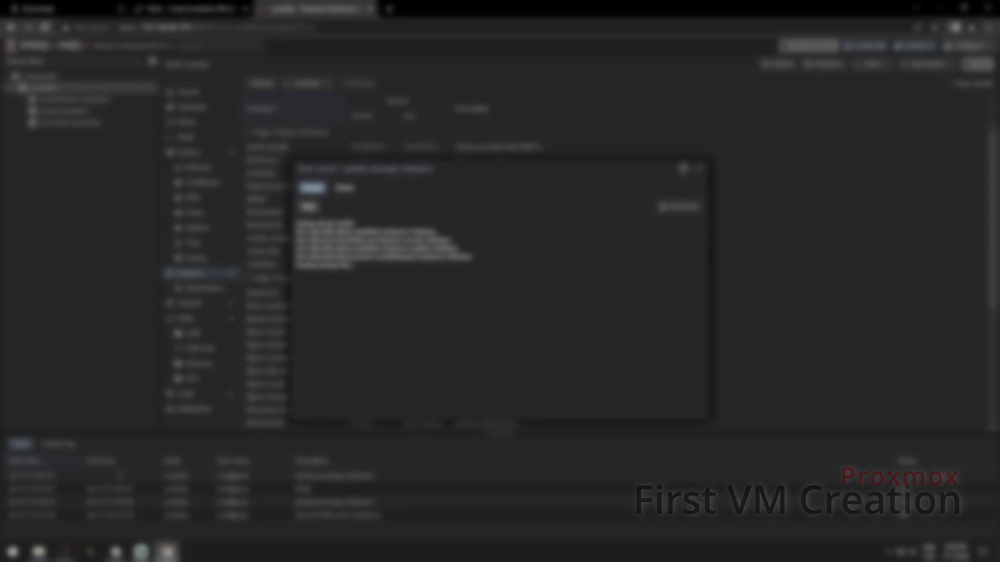
# Close the update task log, refresh the youtube node's updates and dismiss the subscription notice
pyautogui.click(698, 170)
pyautogui.click(768, 70)
pyautogui.click(477, 308)
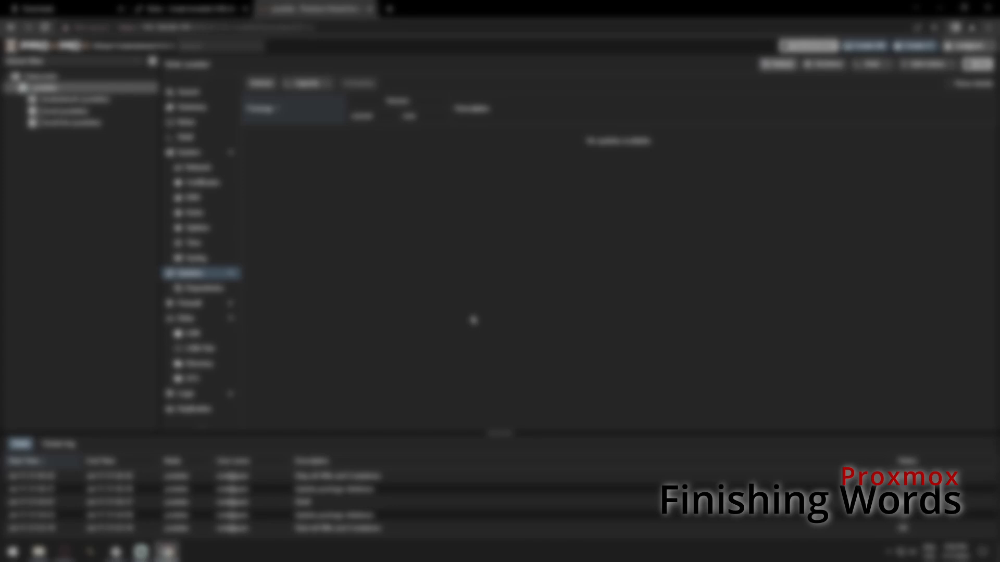
pyautogui.click(65, 552)
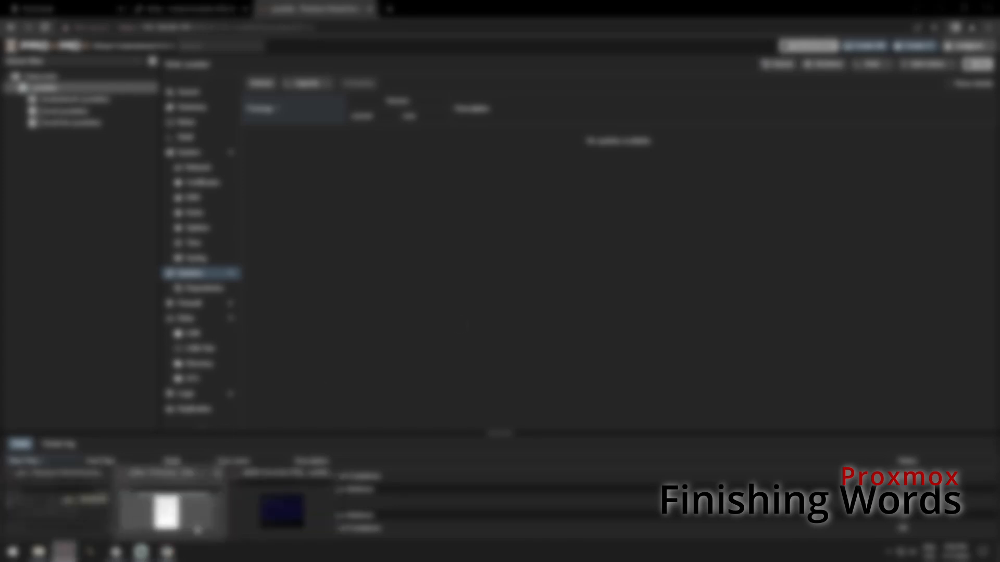
pyautogui.click(283, 513)
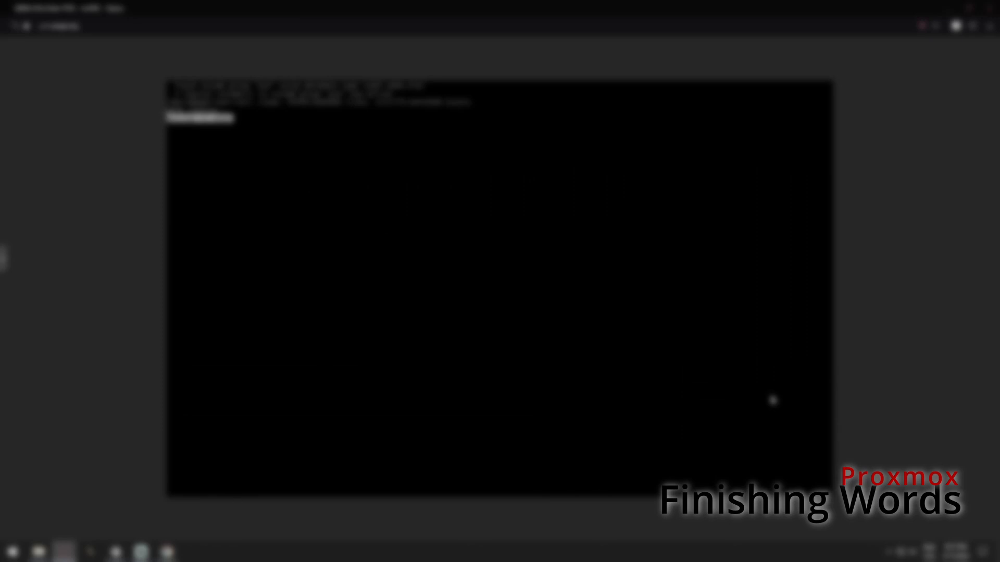
pyautogui.click(946, 10)
pyautogui.click(208, 111)
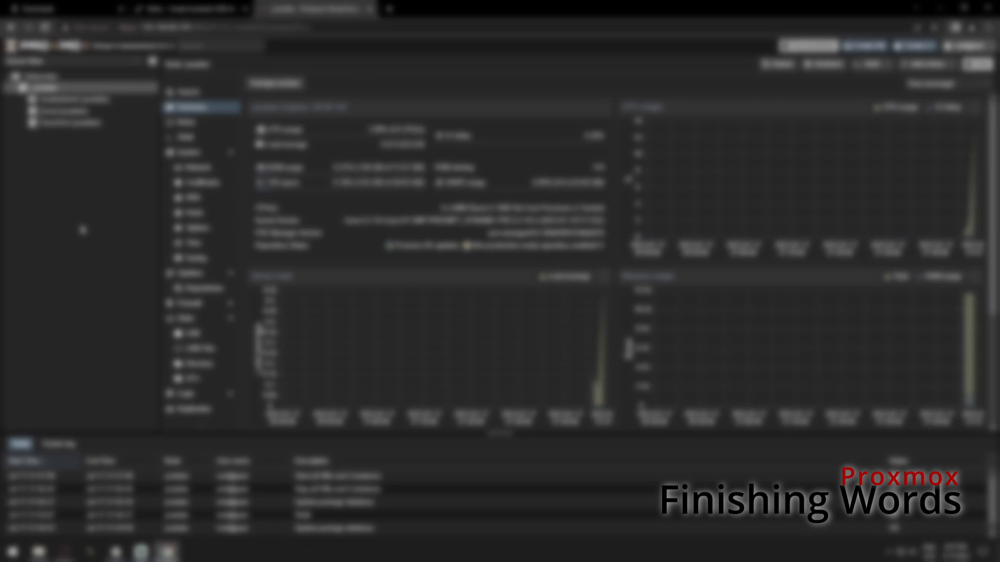
# Start a new directory storage on the unused disk, choosing the second filesystem type
pyautogui.click(202, 320)
pyautogui.click(399, 168)
pyautogui.click(206, 366)
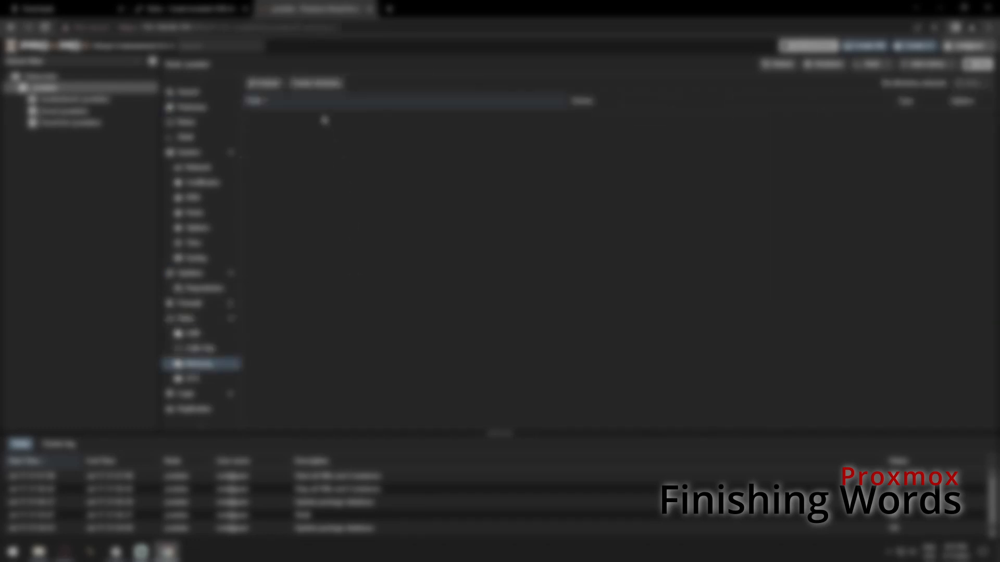
pyautogui.click(324, 88)
pyautogui.click(566, 266)
pyautogui.click(598, 295)
pyautogui.click(526, 282)
pyautogui.click(507, 305)
pyautogui.click(507, 295)
# Create the 'hdd' directory storage, then browse a storage's content and container template sections
pyautogui.write('hdd')
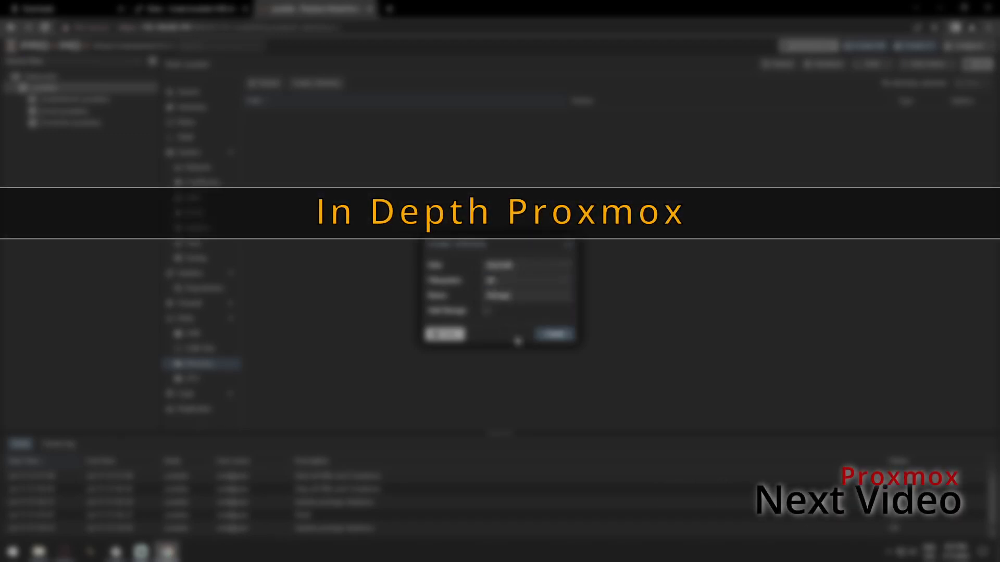
pyautogui.click(556, 335)
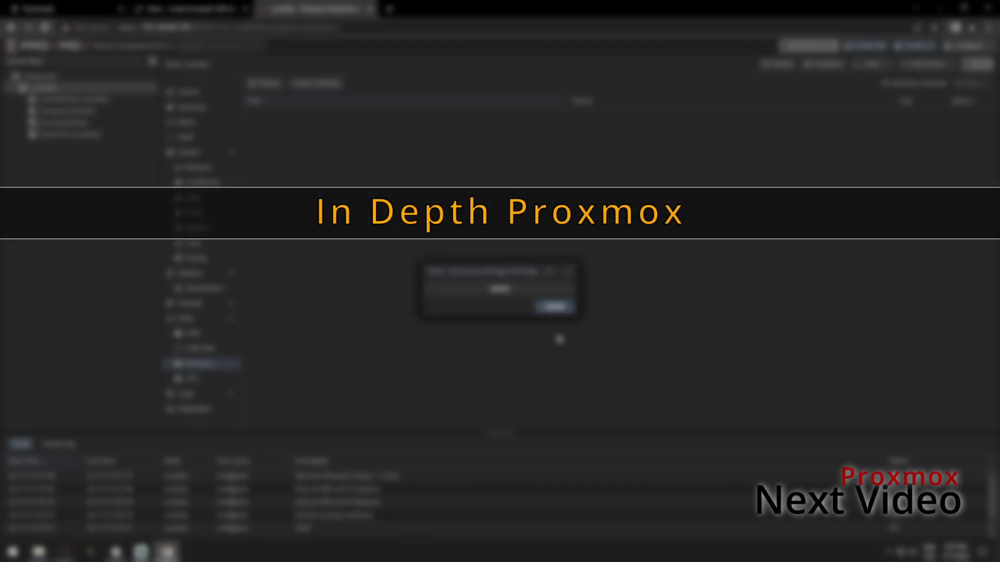
pyautogui.click(215, 111)
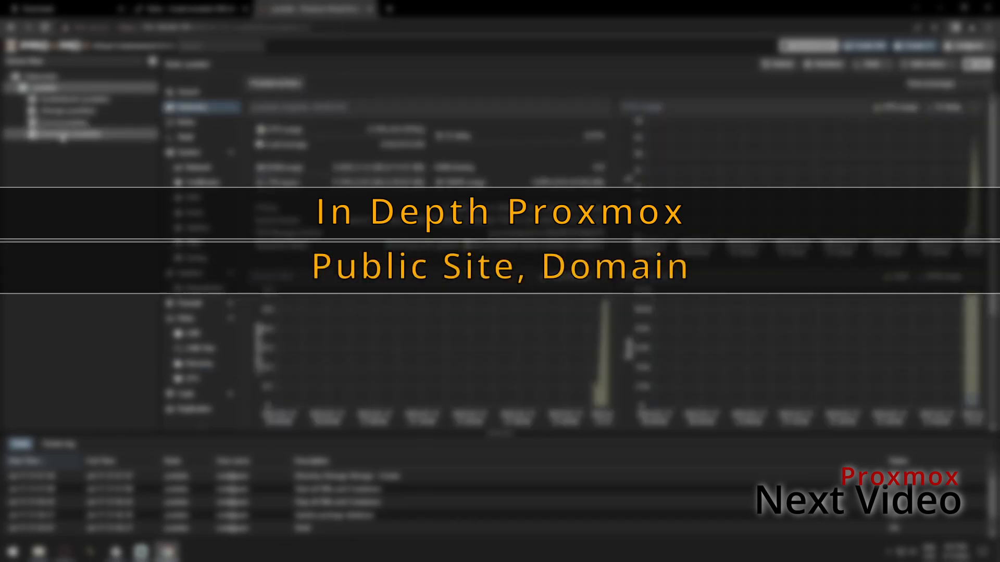
pyautogui.click(51, 113)
pyautogui.click(201, 158)
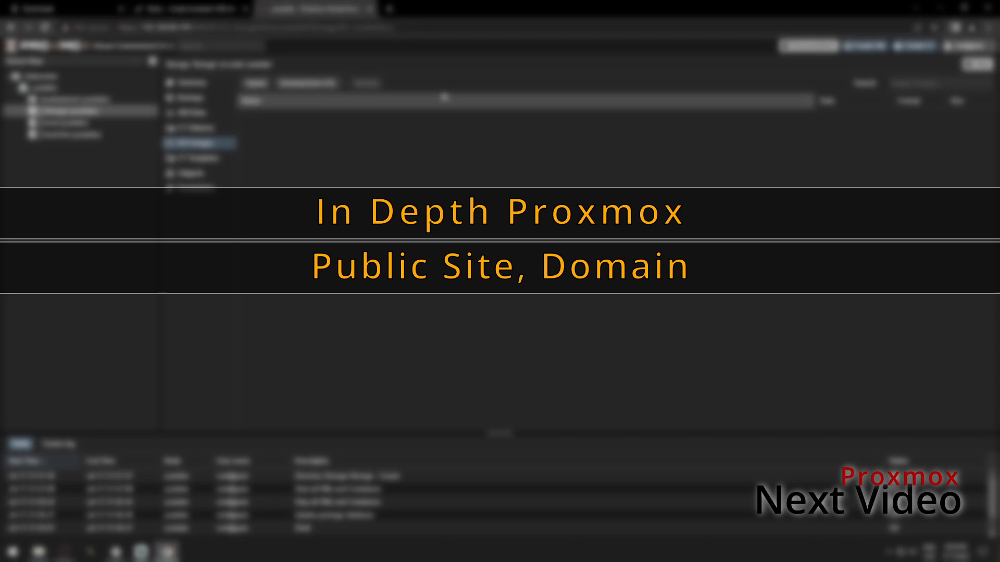
pyautogui.click(197, 110)
pyautogui.click(198, 158)
pyautogui.click(370, 84)
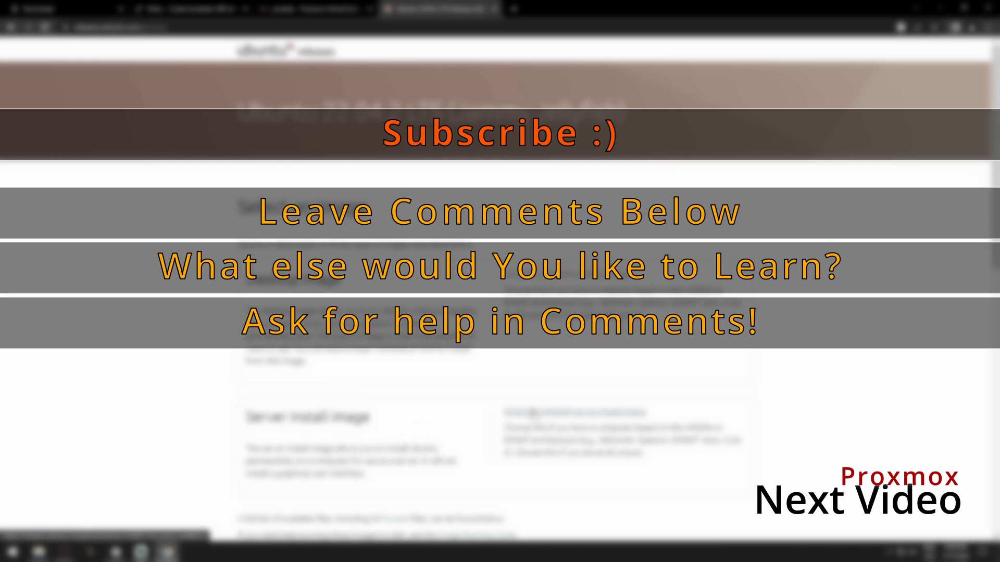
# Copy the Ubuntu server ISO link from Chrome and download it into storage via Download from URL
pyautogui.click(113, 528)
pyautogui.click(125, 510)
pyautogui.rightClick(534, 413)
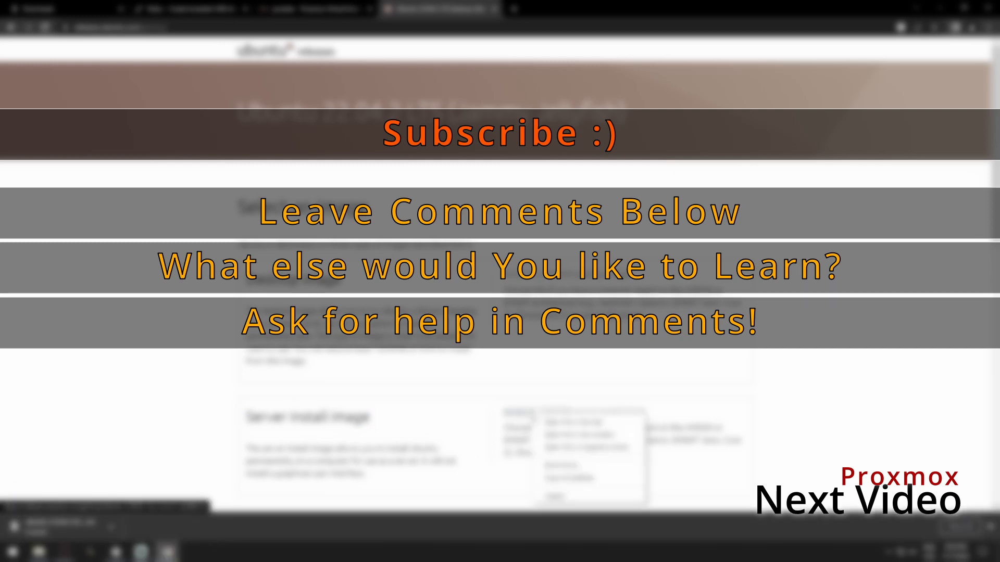
pyautogui.click(564, 480)
pyautogui.click(297, 10)
pyautogui.click(306, 88)
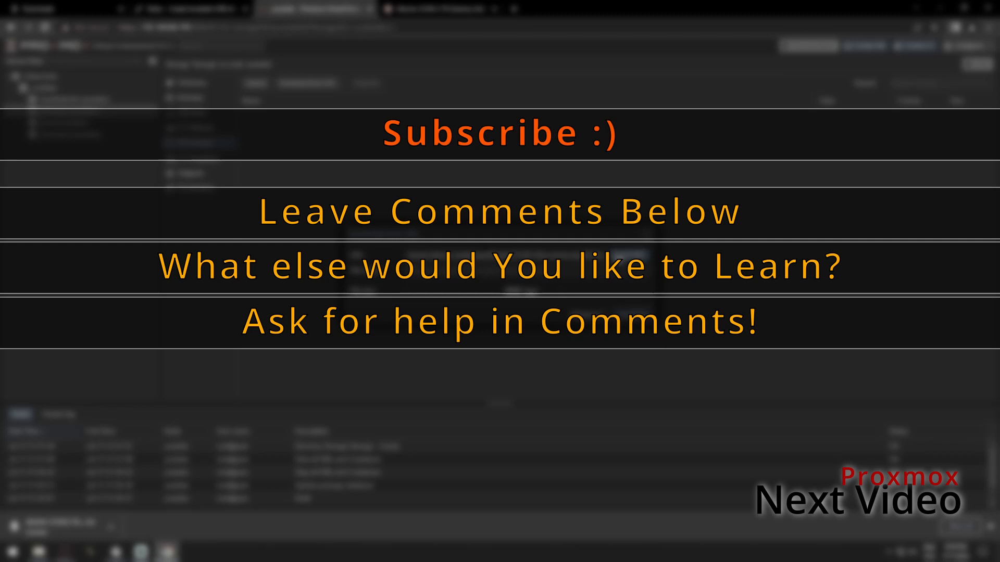
pyautogui.click(631, 256)
pyautogui.click(633, 314)
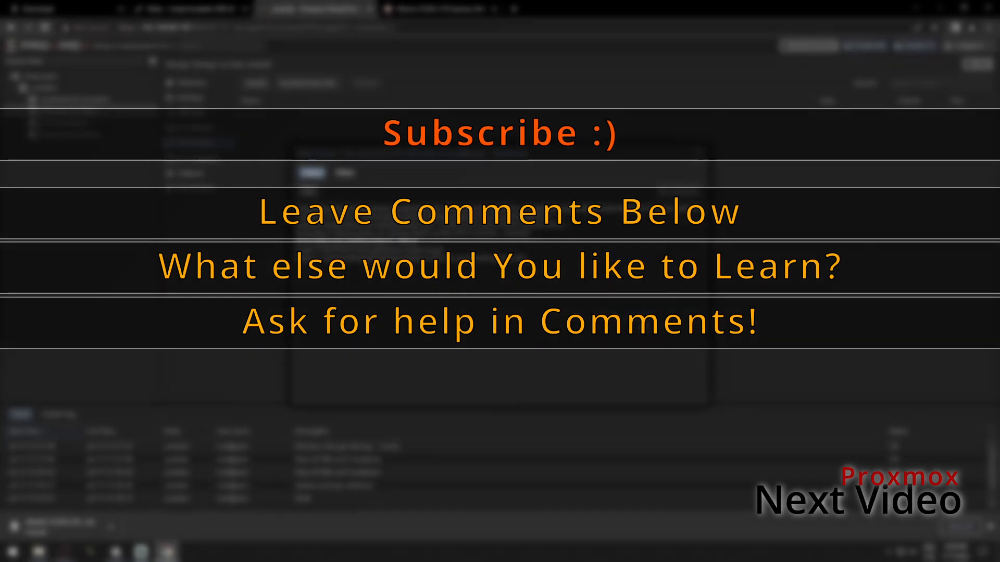